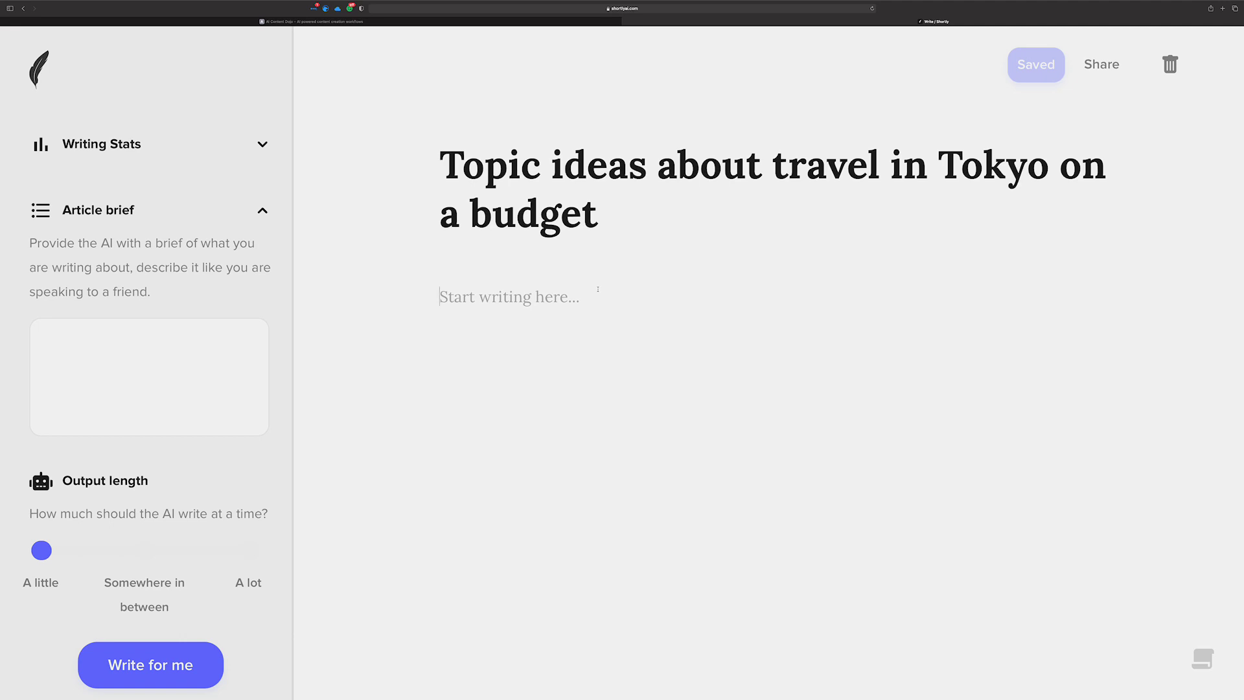
Write the command "/instruct [topic ideas about travel in Tokyo on a budget]" in the article body
{"action": "left_click", "coordinate": [600, 291]}
{"action": "type", "text": "/instruct [topic ideas about travel in Tokyo on a budget]"}
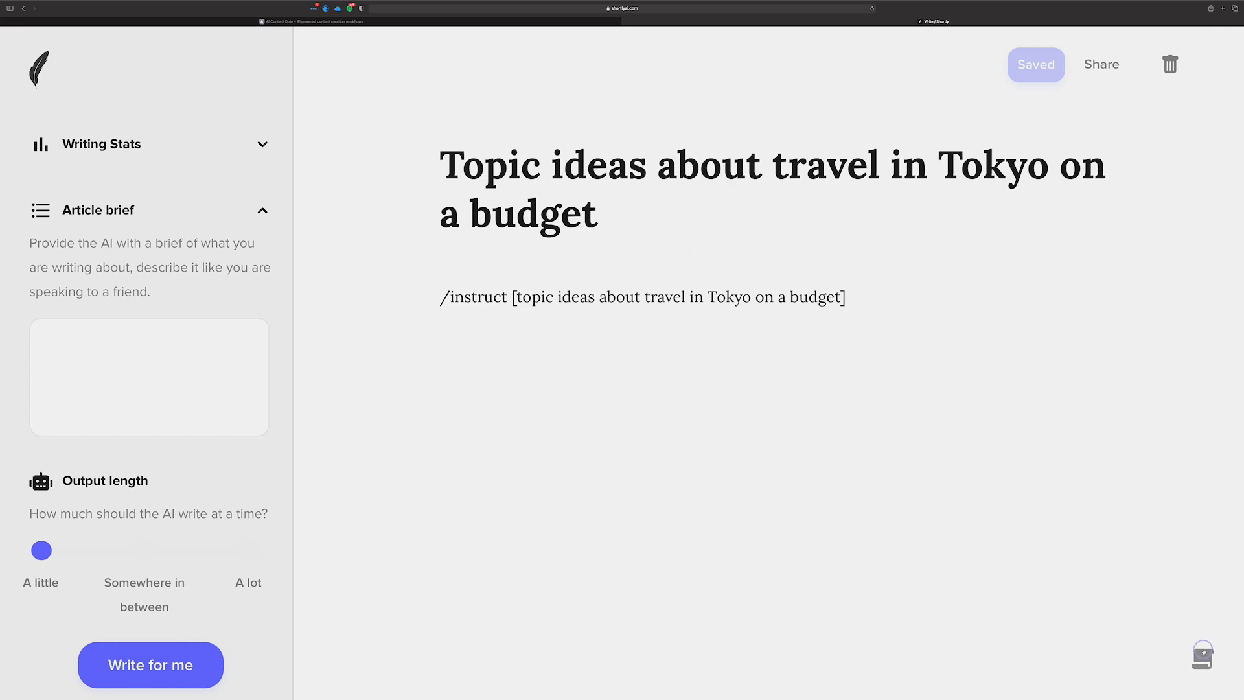
Open the command cheatsheet, examine the /instruct entry, and close the cheatsheet again
{"action": "left_click", "coordinate": [1201, 658]}
{"action": "left_click_drag", "start_coordinate": [1105, 556], "coordinate": [992, 555]}
{"action": "left_click", "coordinate": [983, 555]}
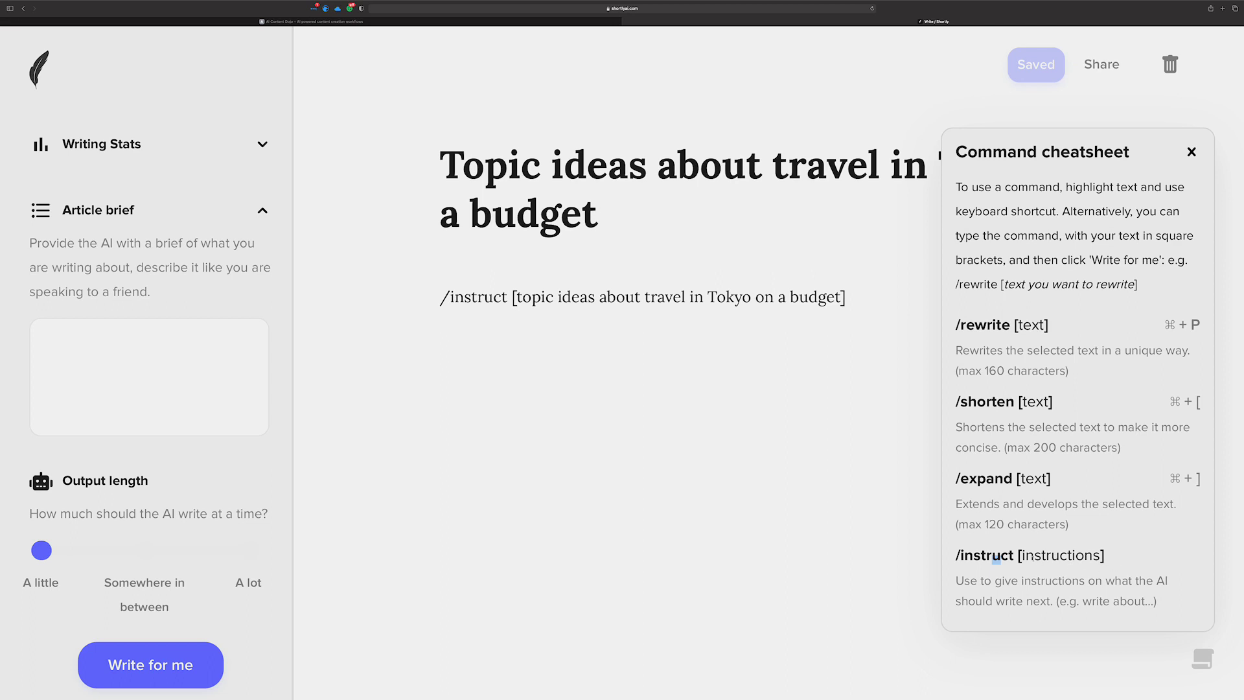
{"action": "left_click", "coordinate": [1191, 151]}
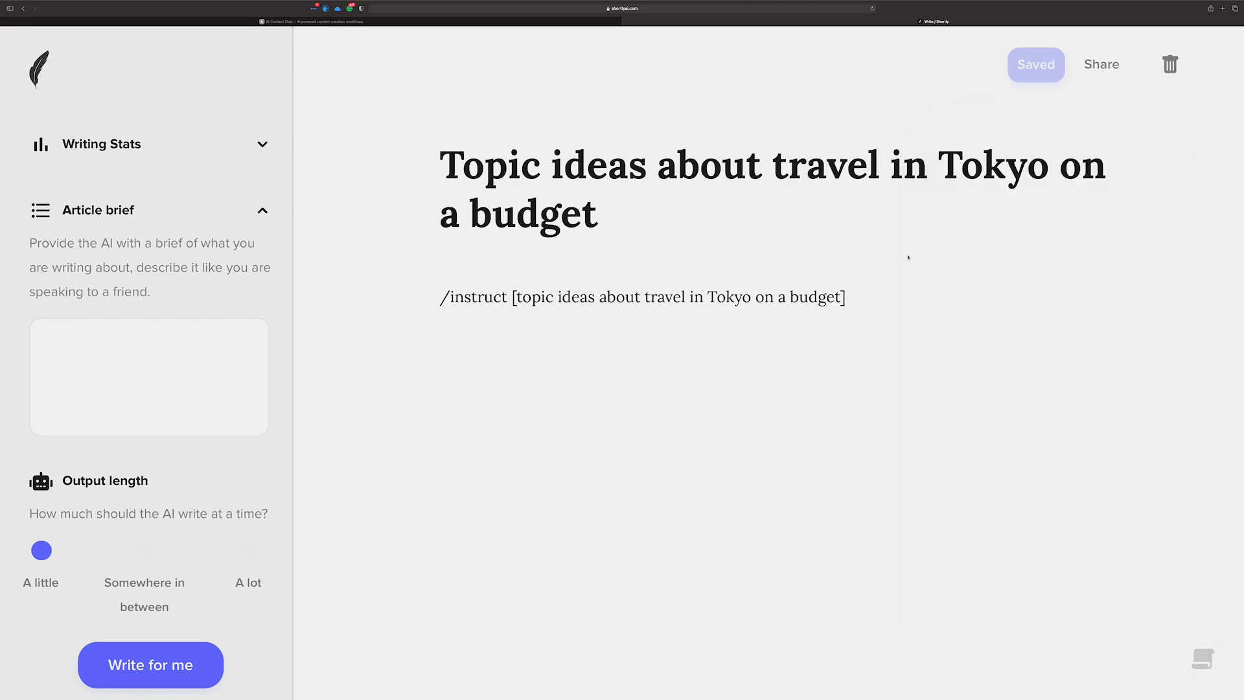
Run the instruct command, and run "/instruct [topic ideas about travel in Tokyo on a budget]" a second time below the generated list
{"action": "left_click", "coordinate": [869, 294]}
{"action": "key", "text": "super+Return"}
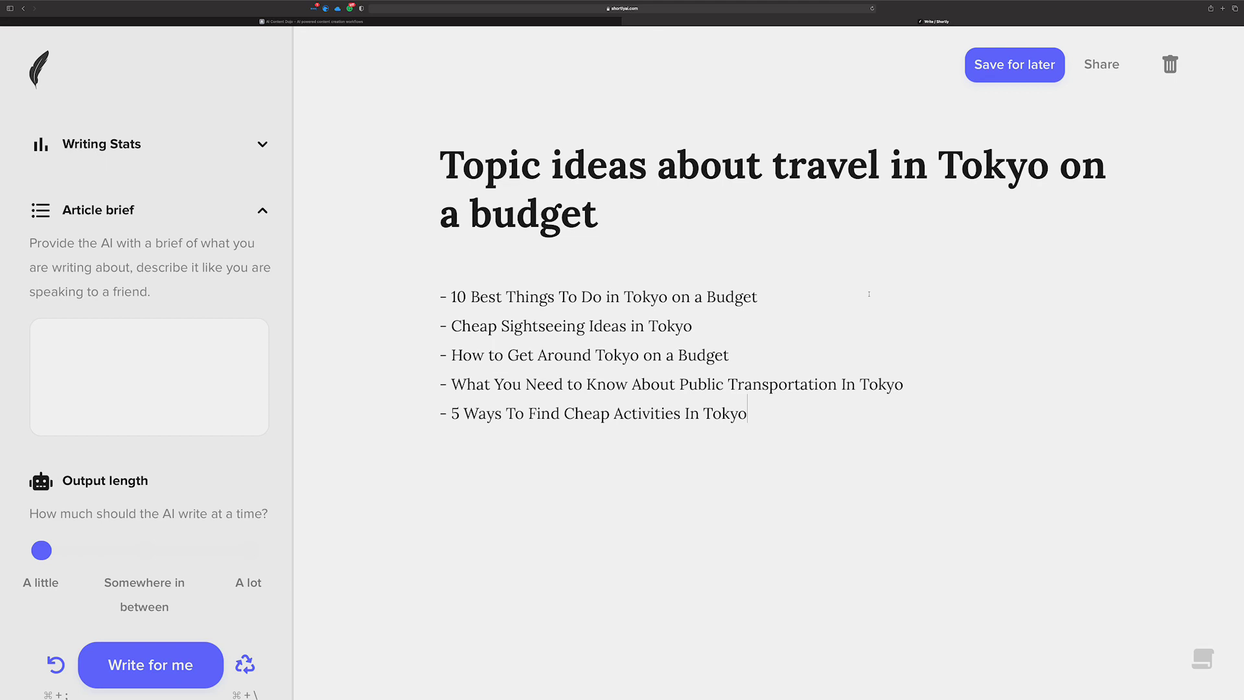
{"action": "type", "text": "/instruct [topic ideas about travel in Tokyo on a budget]"}
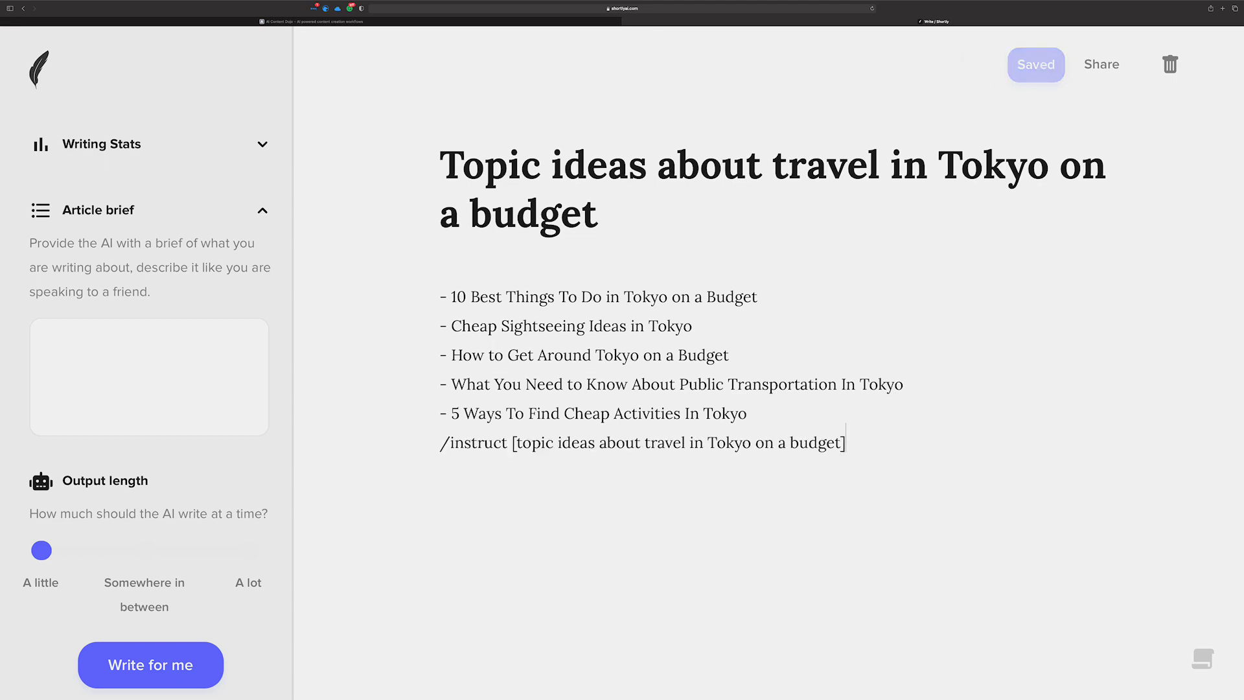
{"action": "key", "text": "super+Return"}
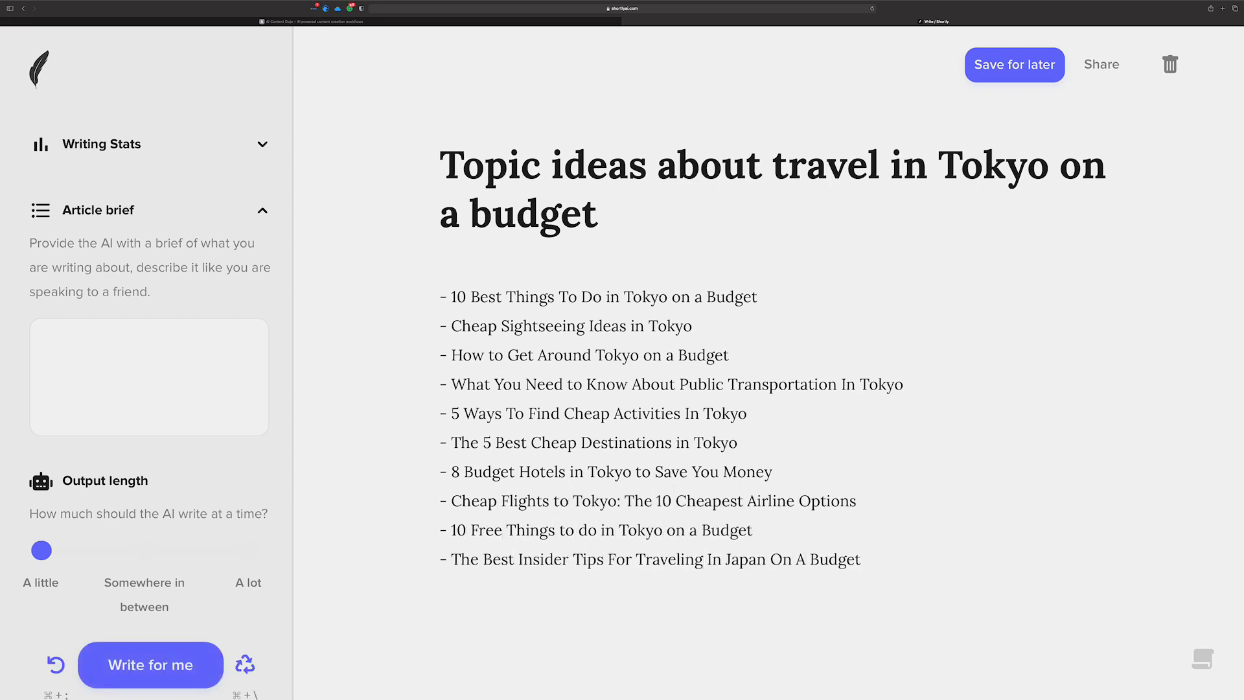
Start a new "- " bullet under the list and have the AI write two more batches of topic ideas
{"action": "key", "text": "Return"}
{"action": "type", "text": "-"}
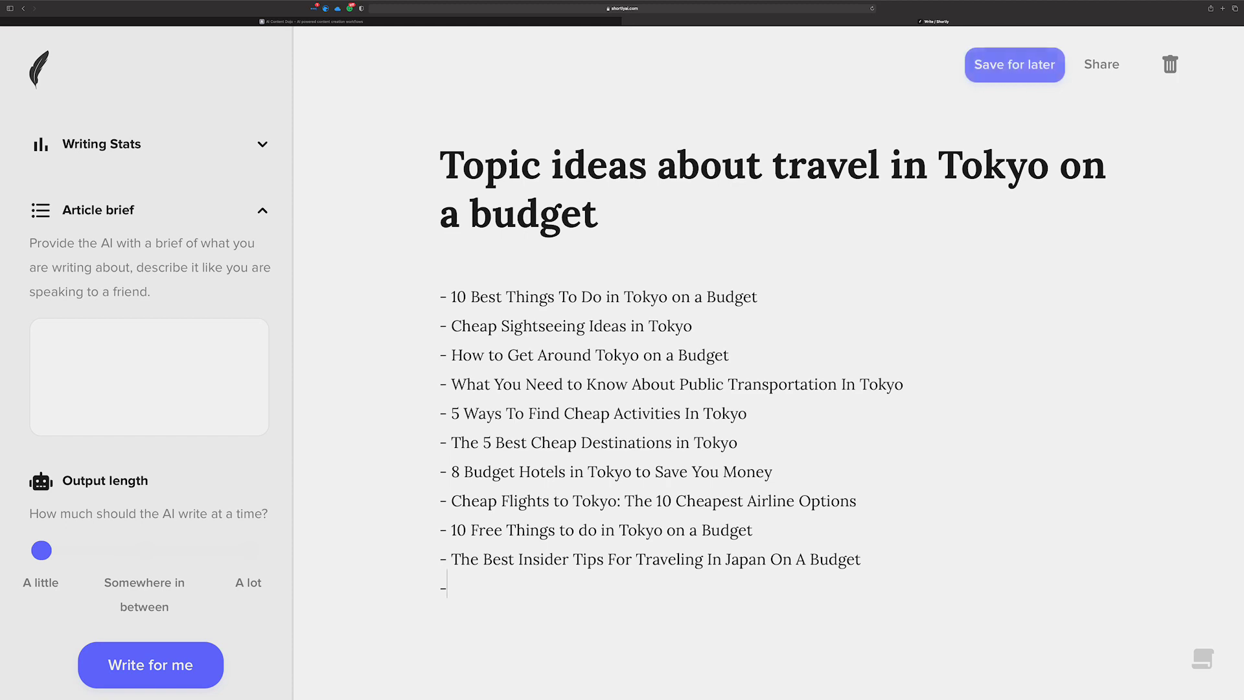
{"action": "key", "text": "BackSpace"}
{"action": "key", "text": "BackSpace"}
{"action": "key", "text": "Return"}
{"action": "type", "text": "-"}
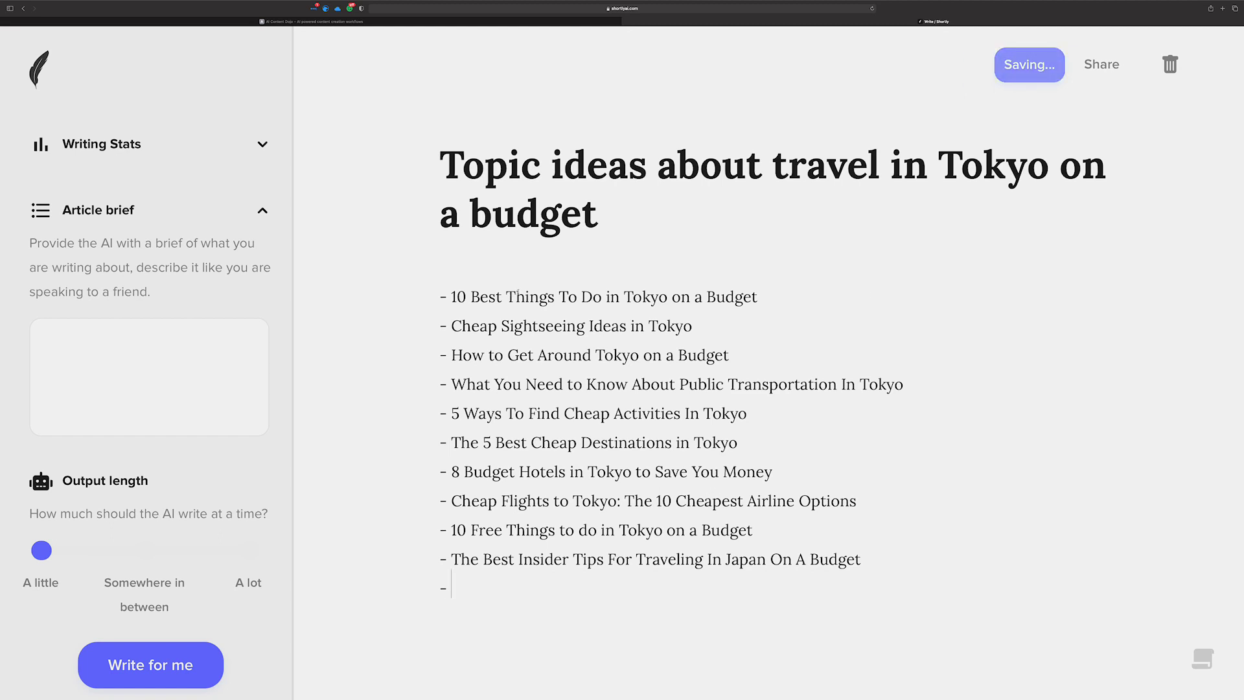
{"action": "left_click", "coordinate": [157, 654]}
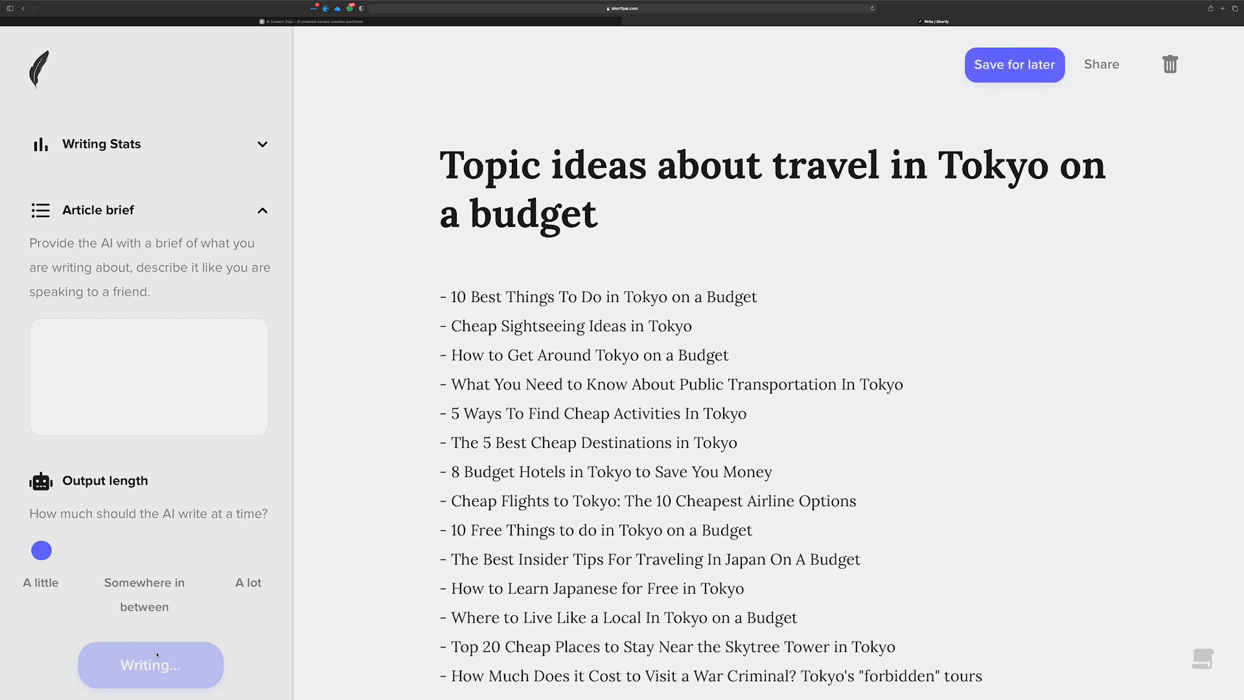
{"action": "scroll", "coordinate": [636, 591], "scroll_direction": "down", "scroll_amount": 3}
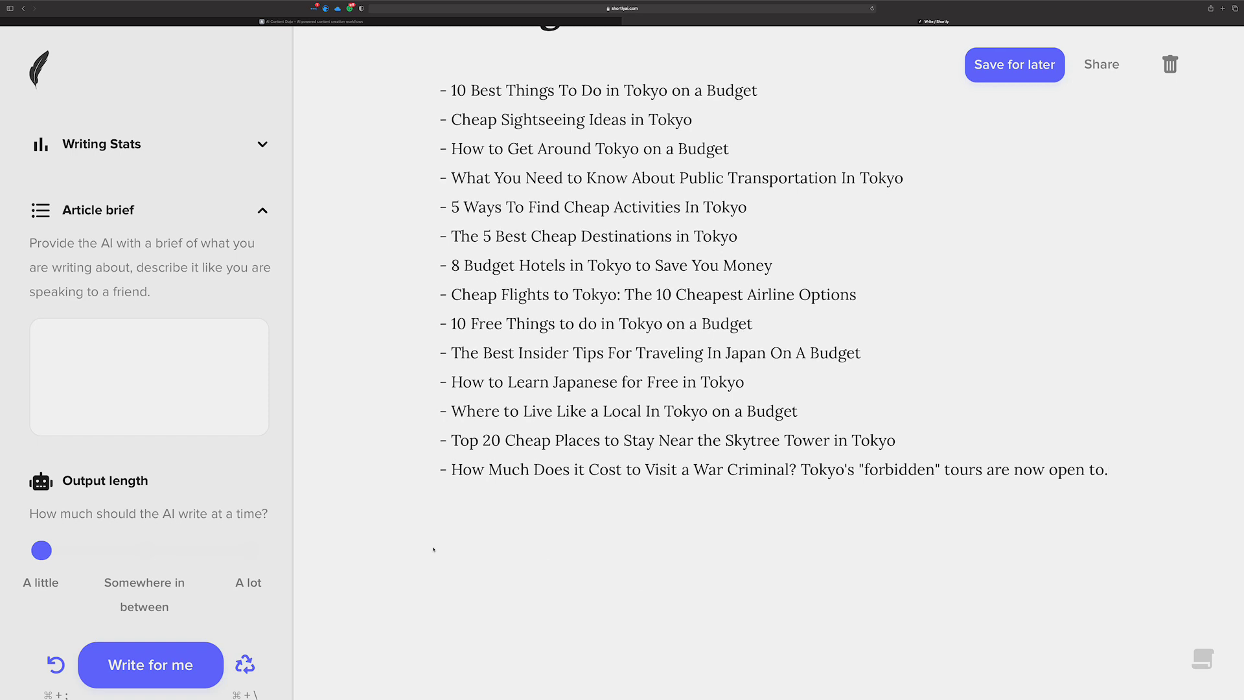
{"action": "left_click", "coordinate": [169, 656]}
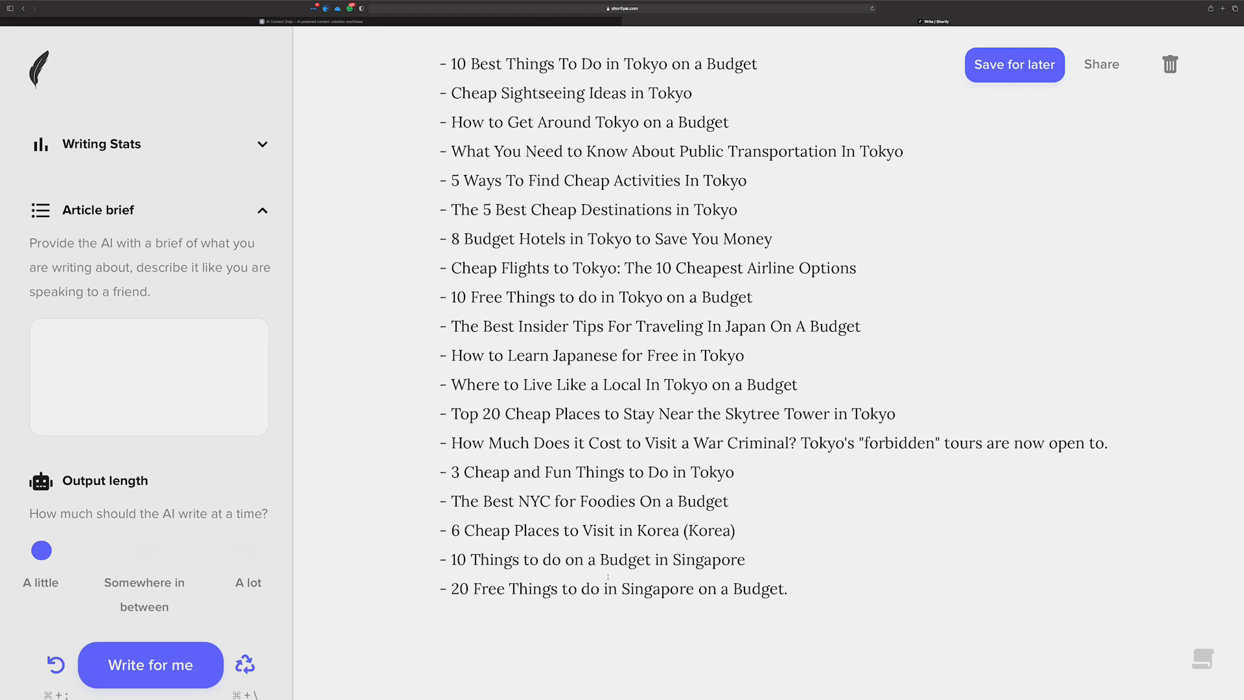
Delete the last three bullets, the ones about Korea and Singapore, from the end of the list
{"action": "left_click_drag", "start_coordinate": [745, 559], "coordinate": [416, 533]}
{"action": "key", "text": "BackSpace"}
{"action": "key", "text": "BackSpace"}
{"action": "left_click_drag", "start_coordinate": [789, 532], "coordinate": [431, 535]}
{"action": "key", "text": "BackSpace"}
{"action": "key", "text": "BackSpace"}
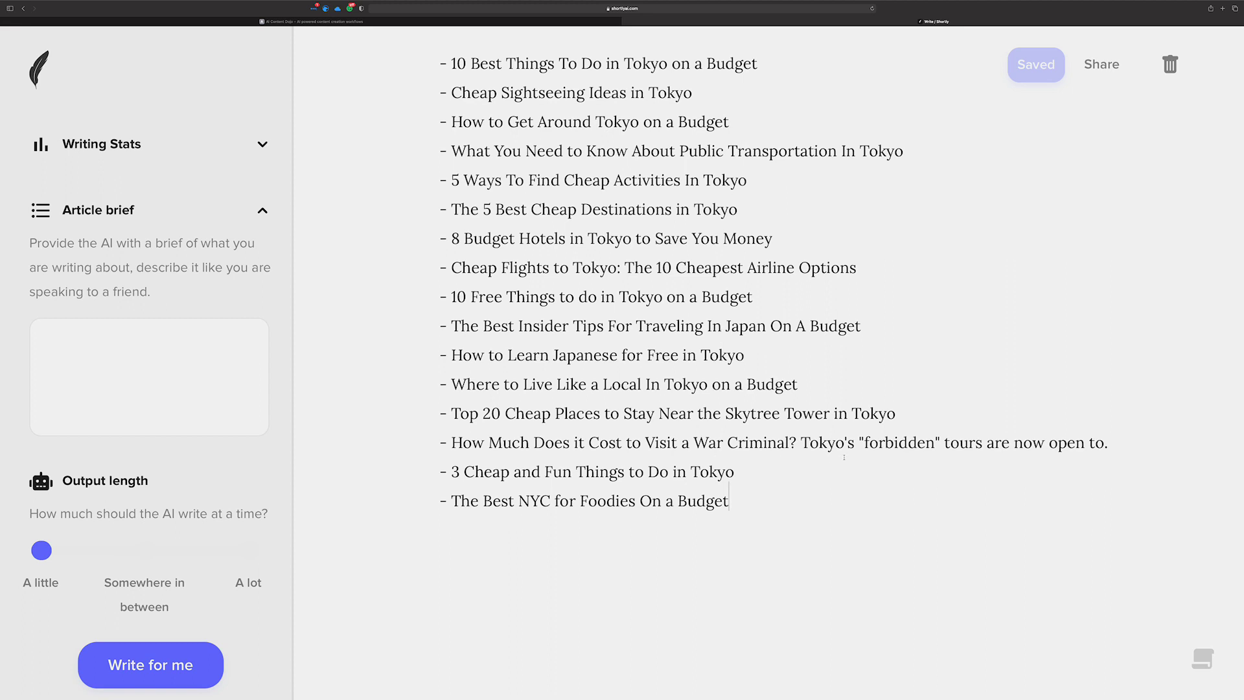
Put "/instruct [topic ideas about travel in Tokyo on a budget]" on a new line, copy it, and clear it from the document
{"action": "key", "text": "Return"}
{"action": "type", "text": "/instruct [topic ideas about travel in Tokyo on a budget]"}
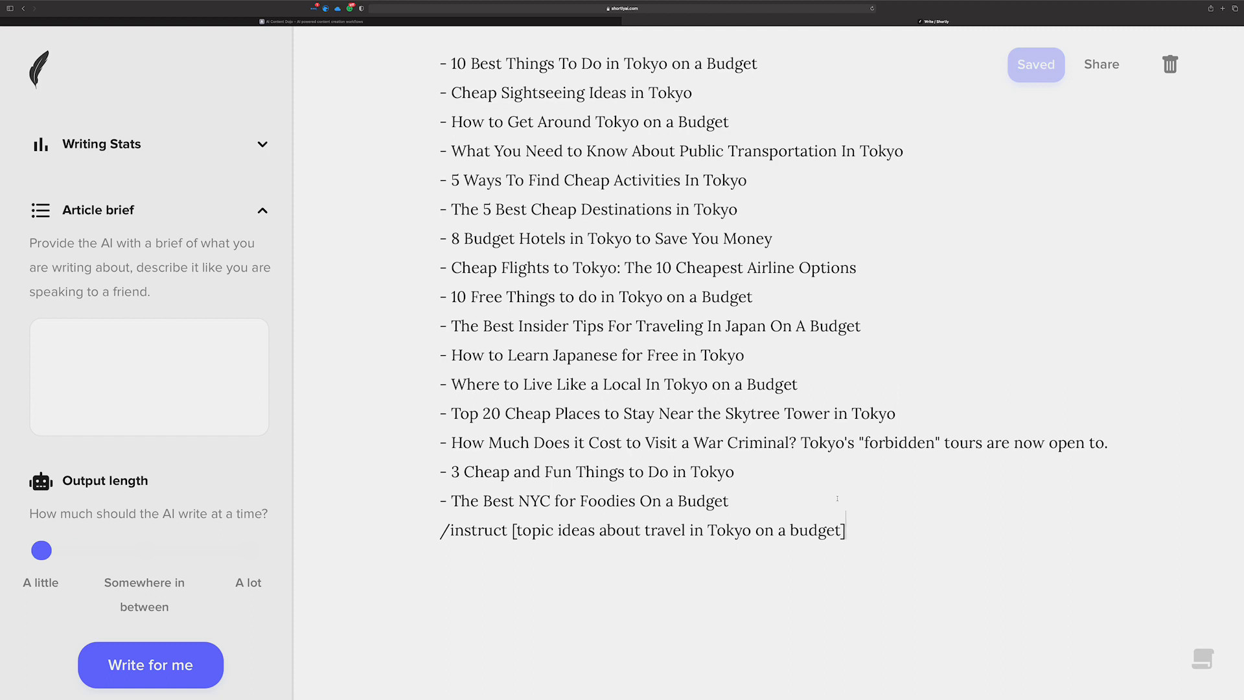
{"action": "left_click_drag", "start_coordinate": [402, 544], "coordinate": [385, 536]}
{"action": "key", "text": "super+c"}
{"action": "key", "text": "BackSpace"}
{"action": "key", "text": "BackSpace"}
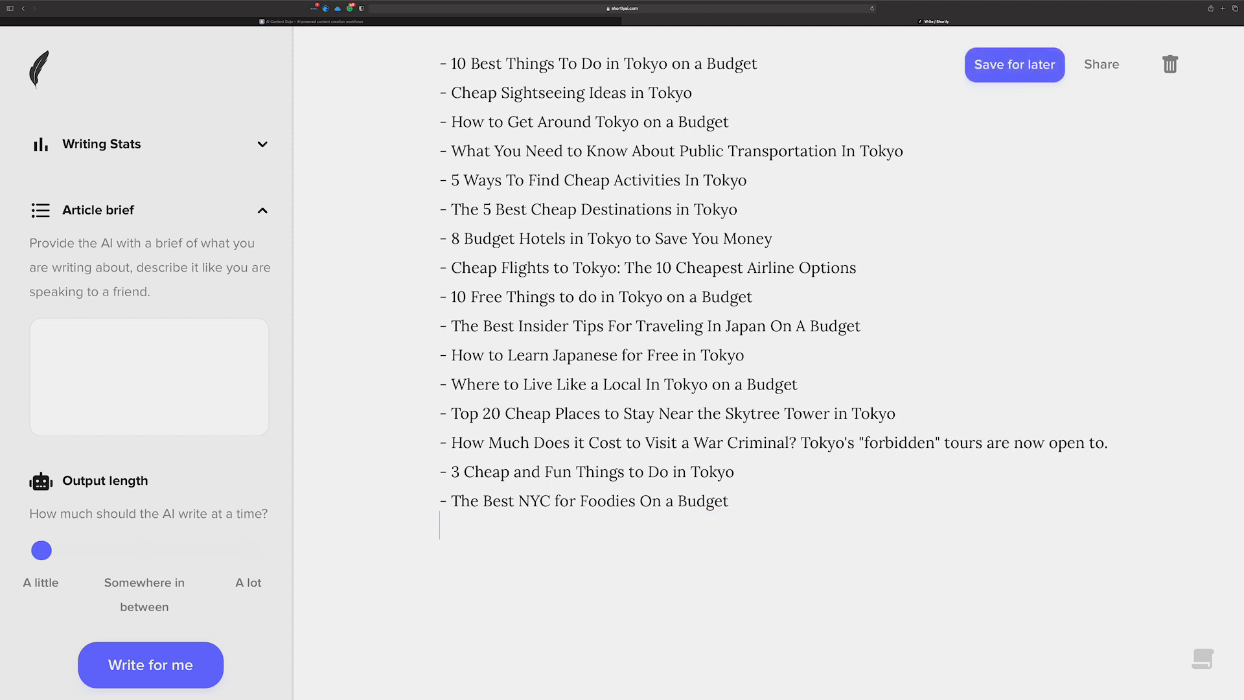
Set the output length to "A lot" and have the AI continue the list from a new "- " bullet
{"action": "left_click", "coordinate": [235, 574]}
{"action": "left_click", "coordinate": [468, 536]}
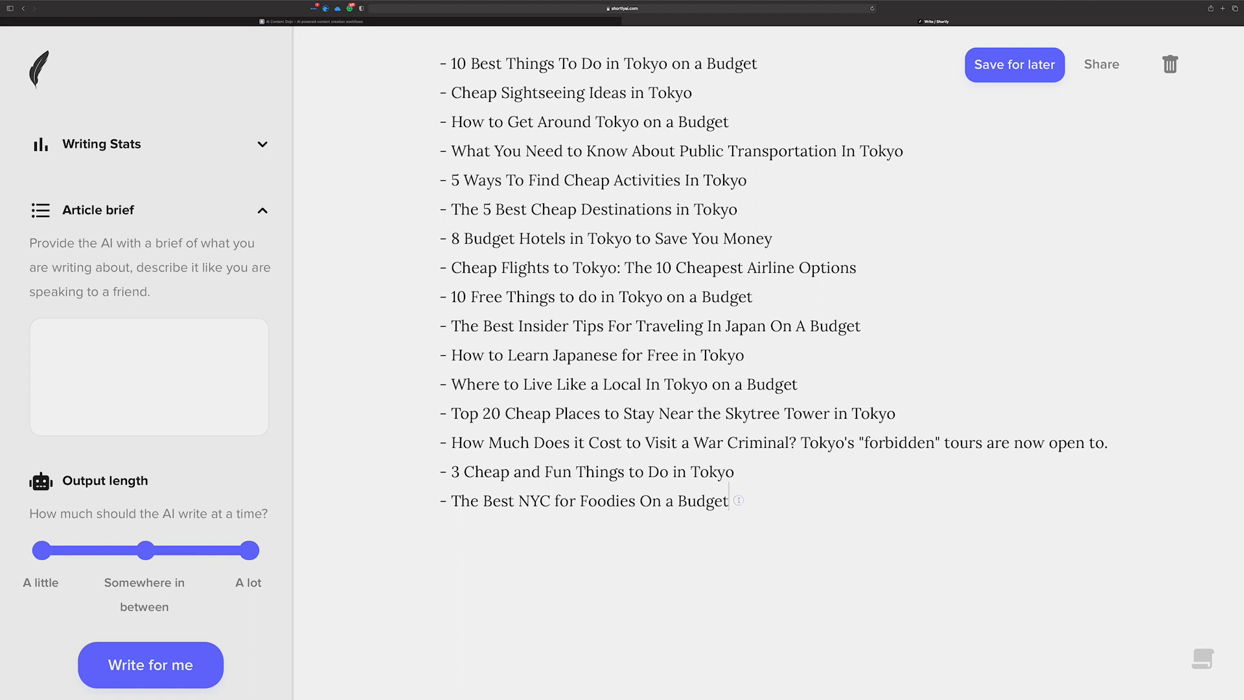
{"action": "key", "text": "Return"}
{"action": "type", "text": "-"}
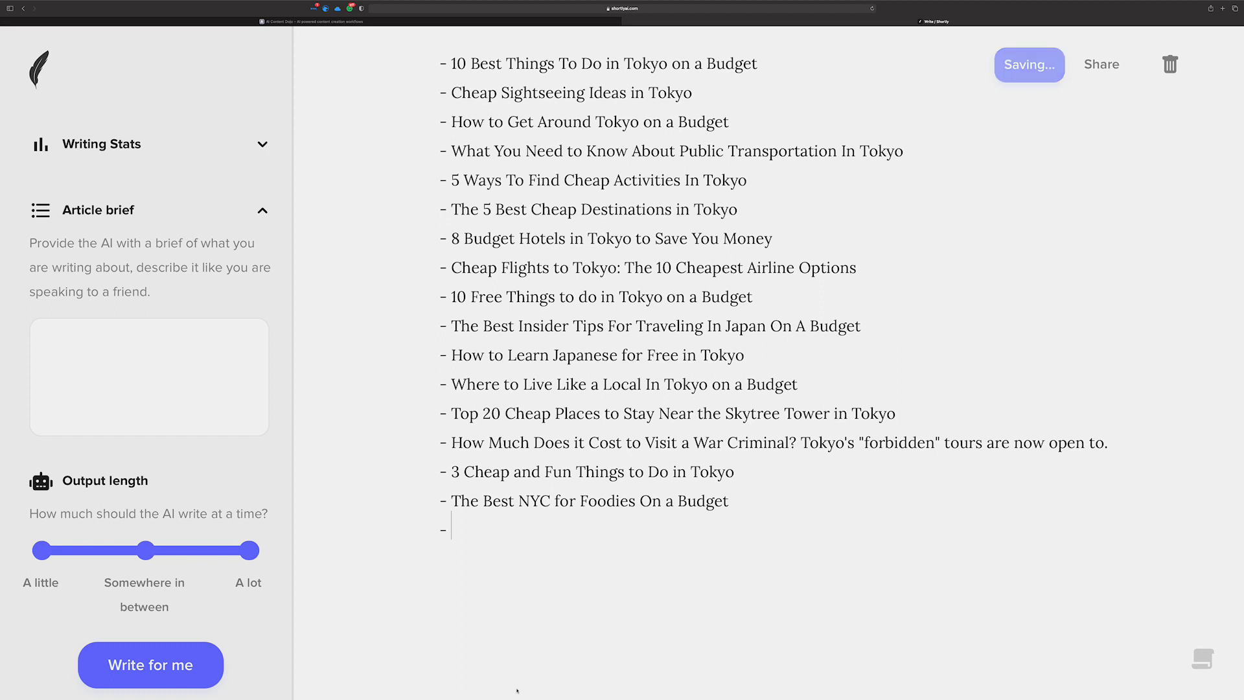
{"action": "left_click", "coordinate": [131, 662]}
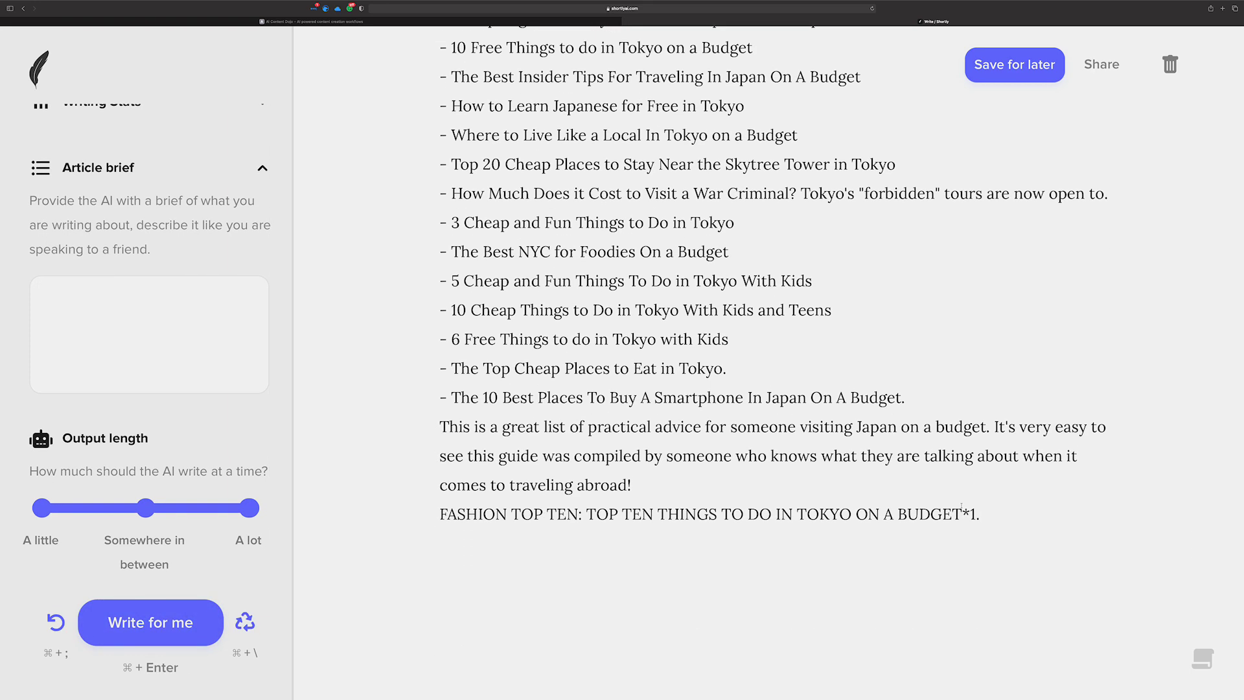
Delete the stray paragraph and the "FASHION TOP TEN" line after the last bullet
{"action": "left_click_drag", "start_coordinate": [981, 512], "coordinate": [415, 431]}
{"action": "key", "text": "BackSpace"}
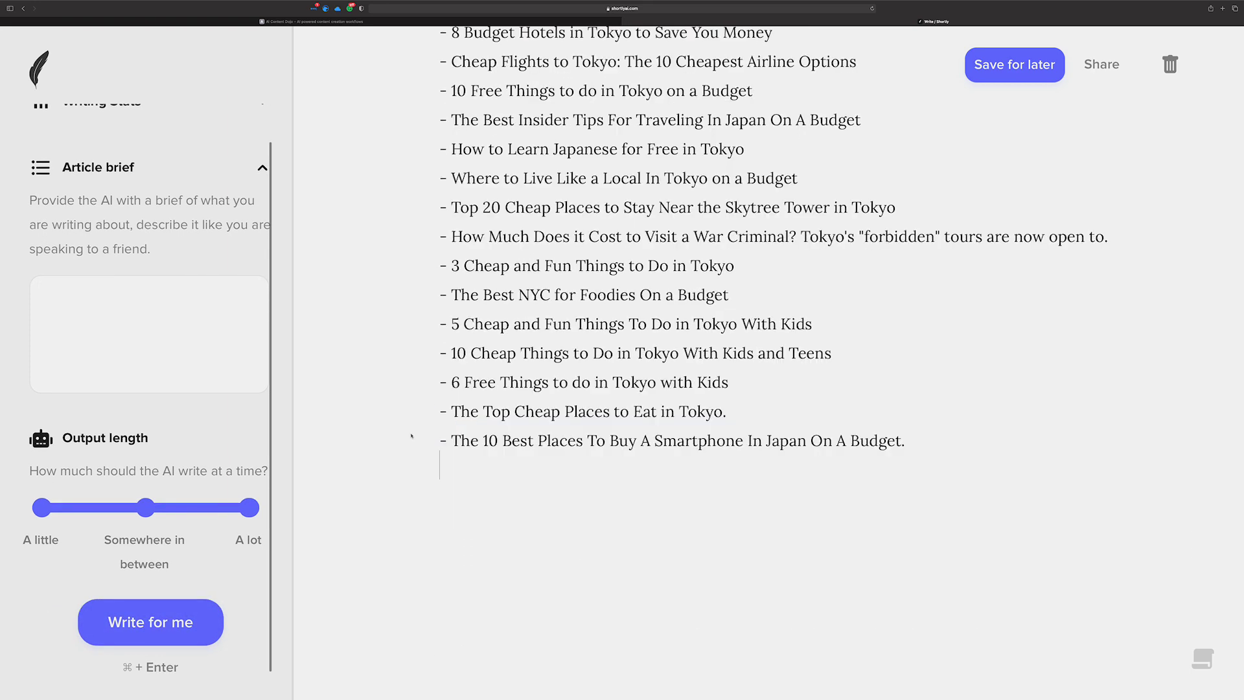
Review the whole list of generated Tokyo topic ideas from the title to the last bullet
{"action": "scroll", "coordinate": [684, 428], "scroll_direction": "up", "scroll_amount": 10}
{"action": "scroll", "coordinate": [685, 427], "scroll_direction": "up", "scroll_amount": 2}
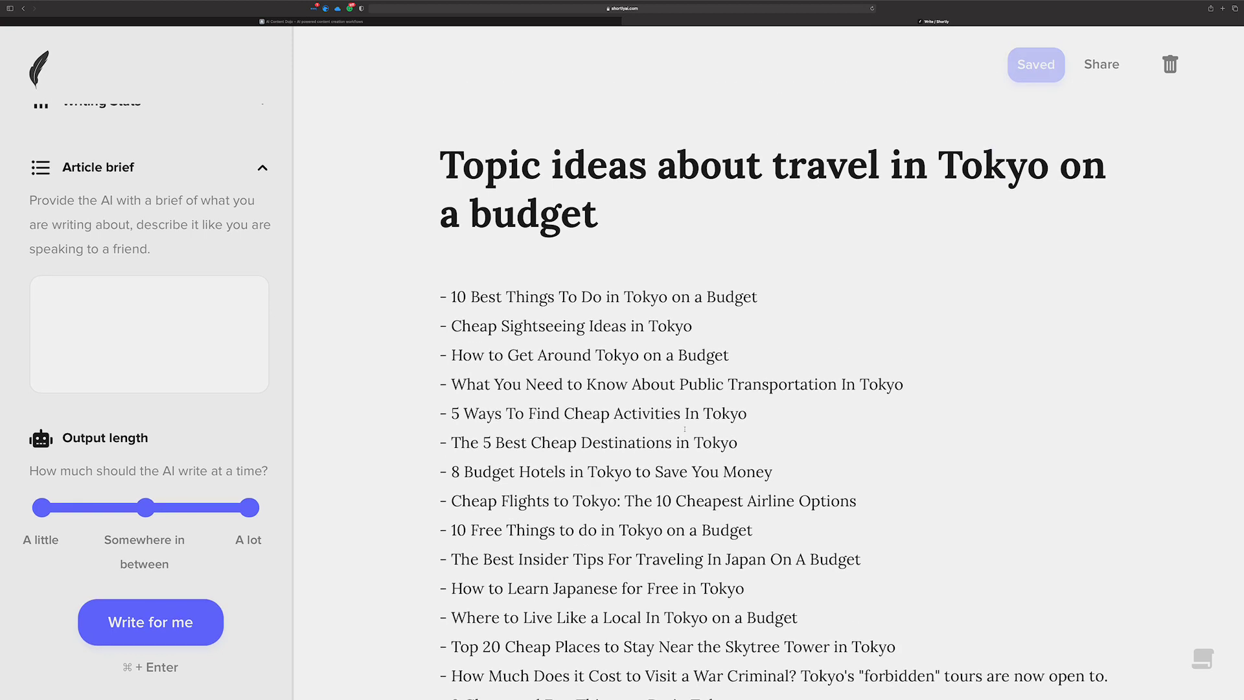
{"action": "scroll", "coordinate": [685, 428], "scroll_direction": "down", "scroll_amount": 8}
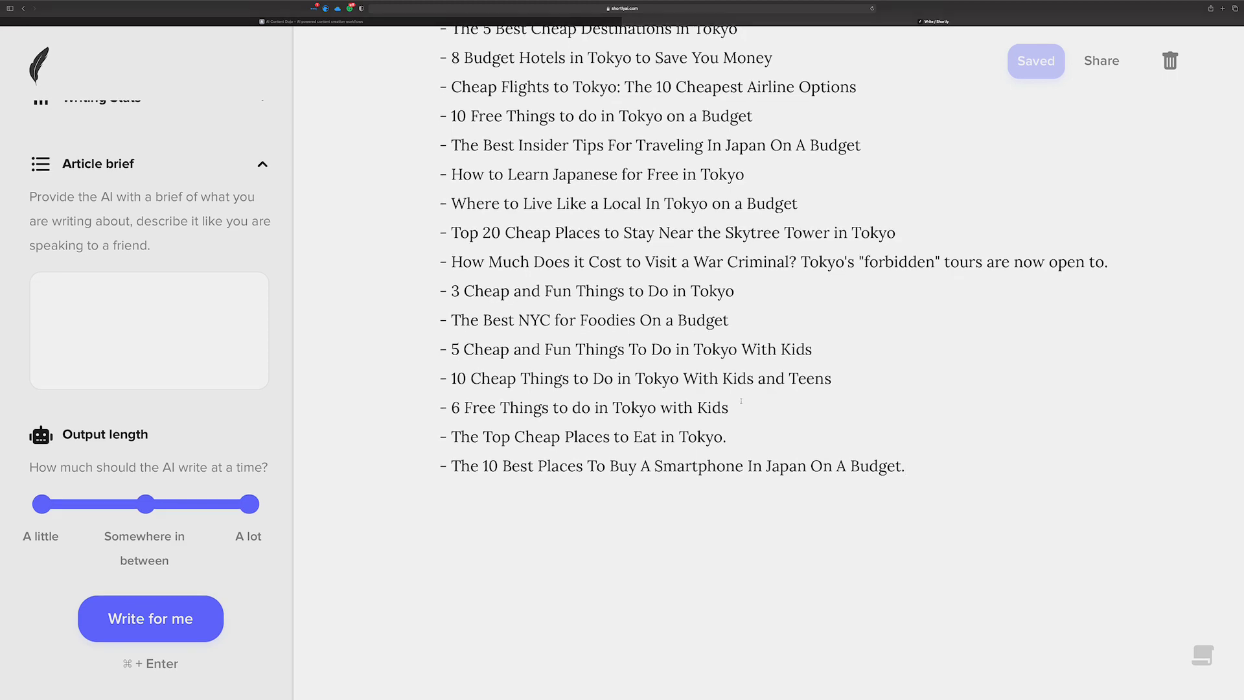
{"action": "scroll", "coordinate": [740, 400], "scroll_direction": "up", "scroll_amount": 5}
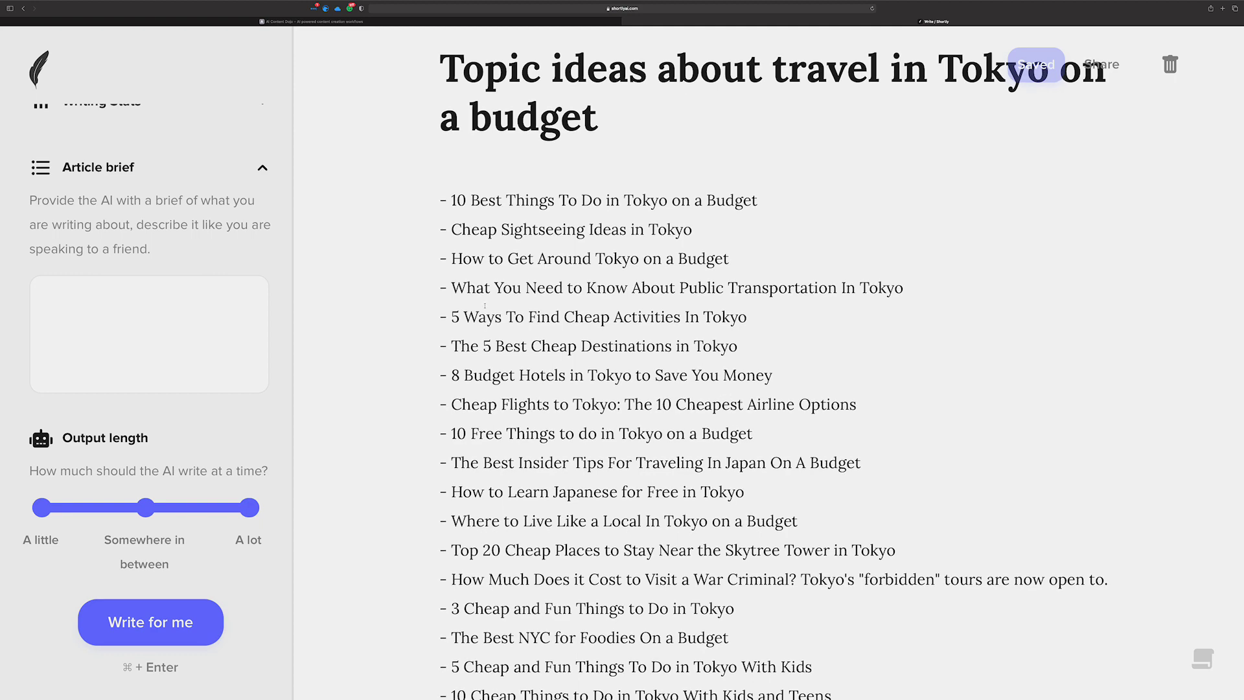
{"action": "scroll", "coordinate": [485, 305], "scroll_direction": "down", "scroll_amount": 2}
{"action": "scroll", "coordinate": [484, 305], "scroll_direction": "up", "scroll_amount": 2}
{"action": "scroll", "coordinate": [485, 306], "scroll_direction": "down", "scroll_amount": 5}
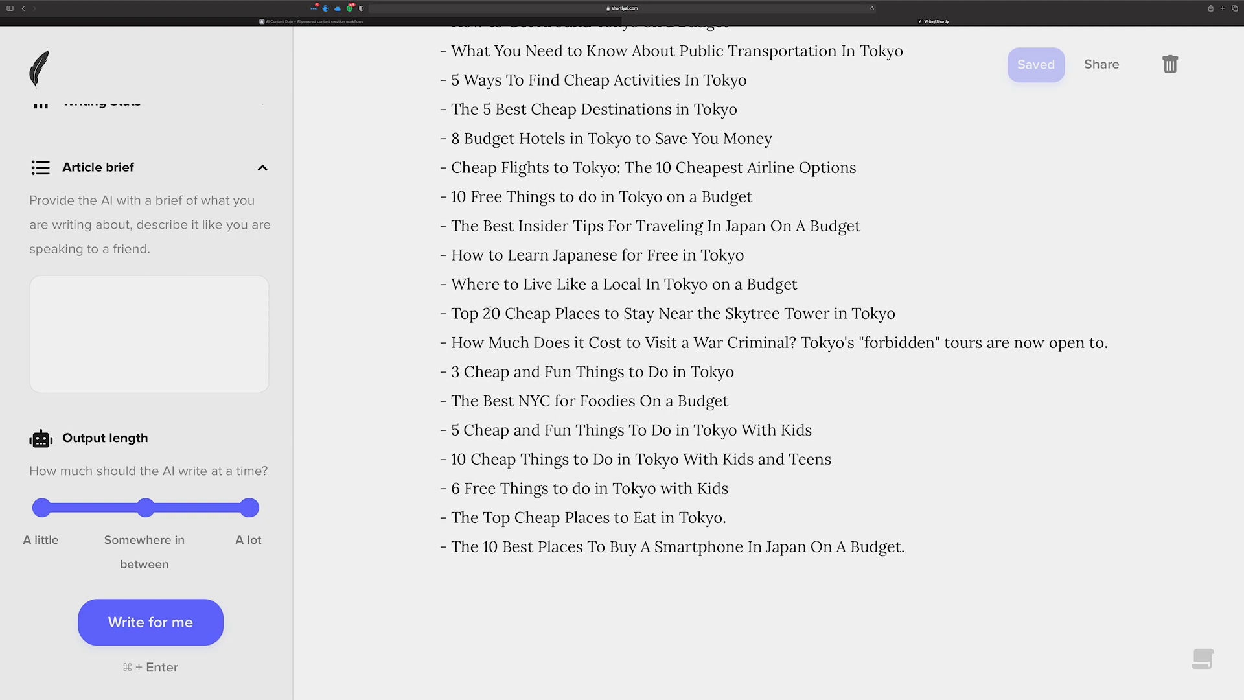
{"action": "scroll", "coordinate": [556, 400], "scroll_direction": "up", "scroll_amount": 3}
{"action": "scroll", "coordinate": [556, 400], "scroll_direction": "up", "scroll_amount": 1}
{"action": "scroll", "coordinate": [557, 396], "scroll_direction": "down", "scroll_amount": 3}
{"action": "scroll", "coordinate": [556, 395], "scroll_direction": "down", "scroll_amount": 3}
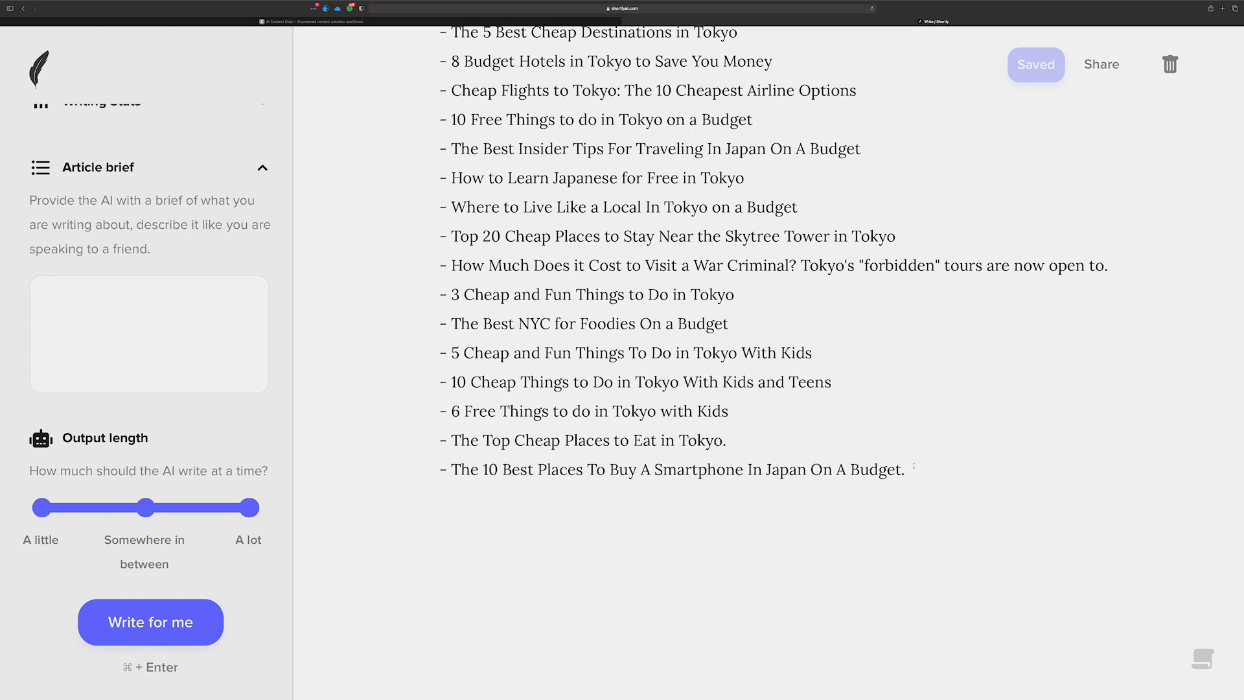
Paste "/instruct [topic ideas about travel in Tokyo on a budget]" below the last bullet, separated from the list by a blank line
{"action": "key", "text": "Return"}
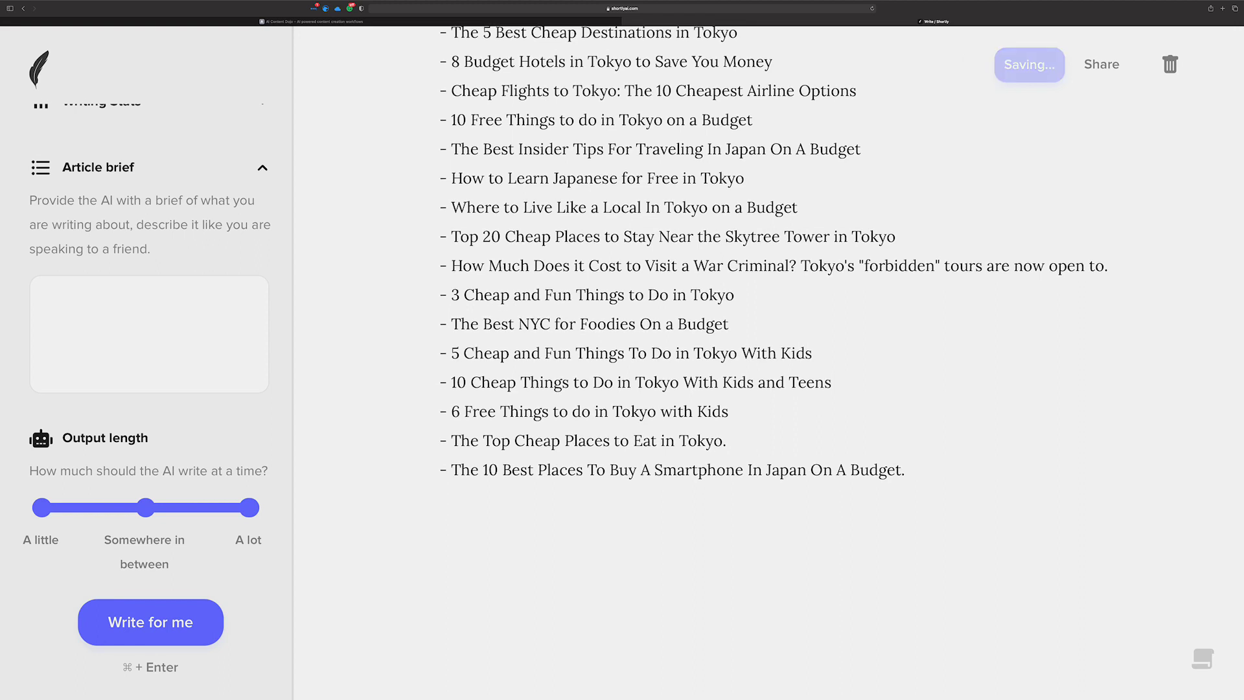
{"action": "type", "text": "/"}
{"action": "key", "text": "BackSpace"}
{"action": "key", "text": "super+v"}
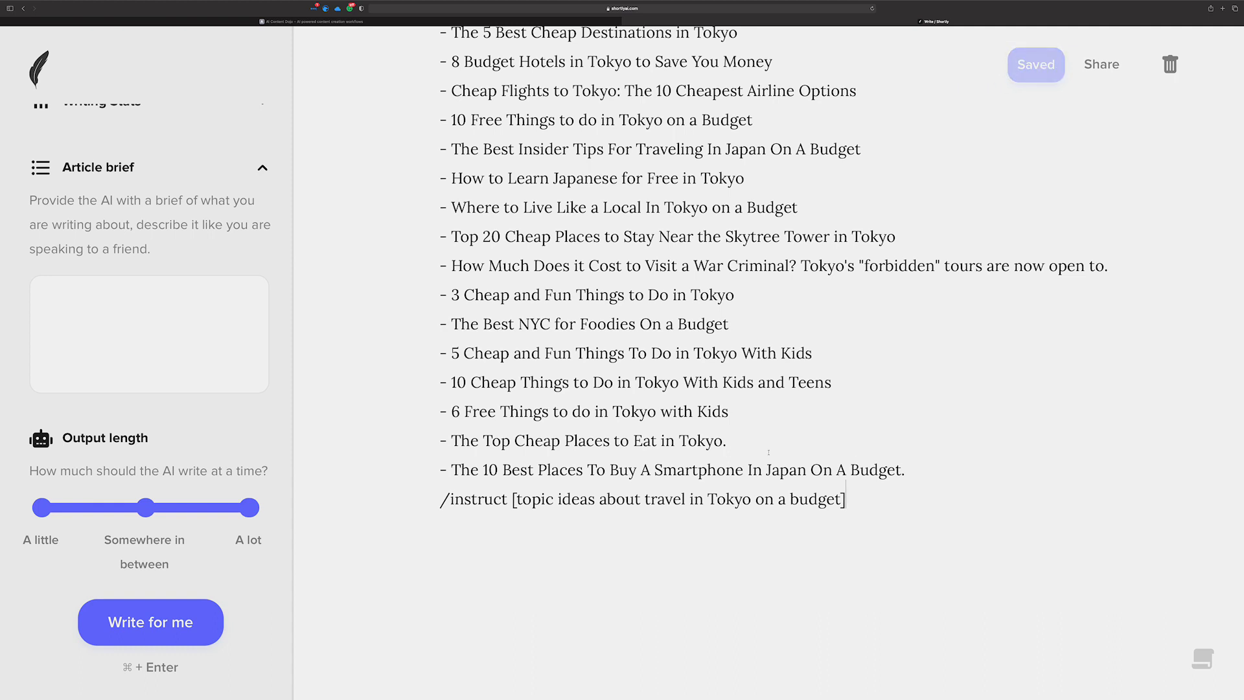
{"action": "left_click", "coordinate": [906, 466]}
{"action": "key", "text": "Return"}
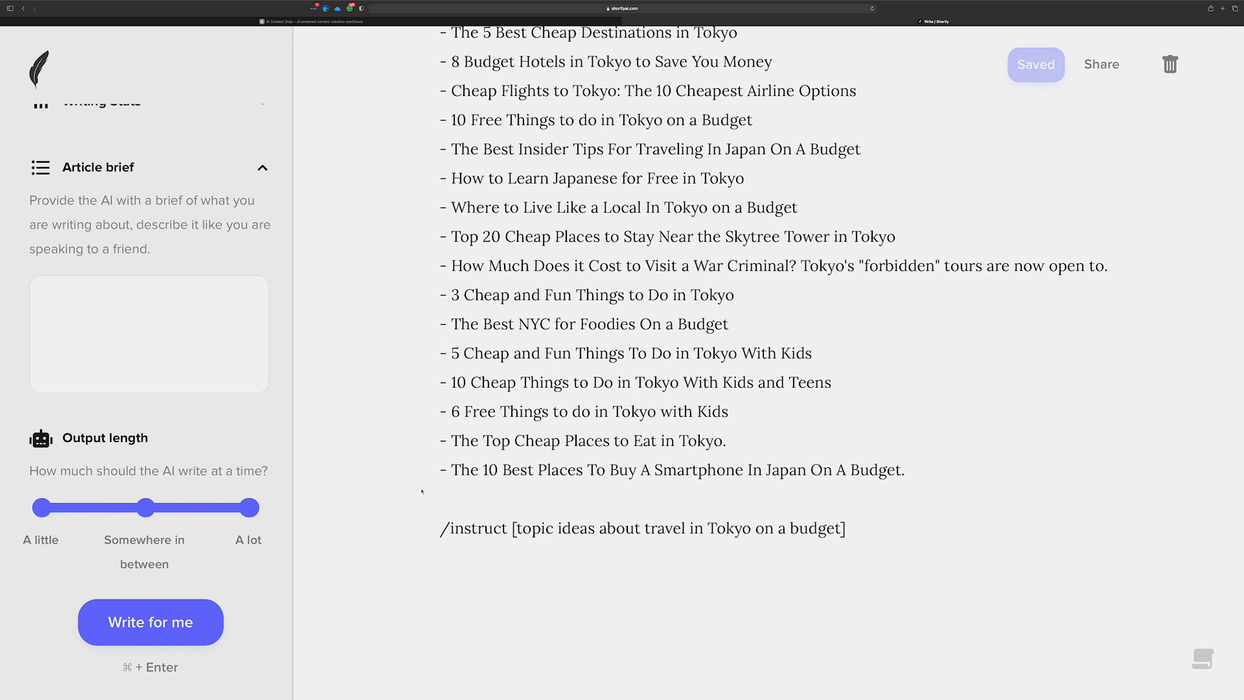
Examine the context preceding the instruct command: the blank line, the article brief, the title and the bullet list
{"action": "triple_click", "coordinate": [444, 490]}
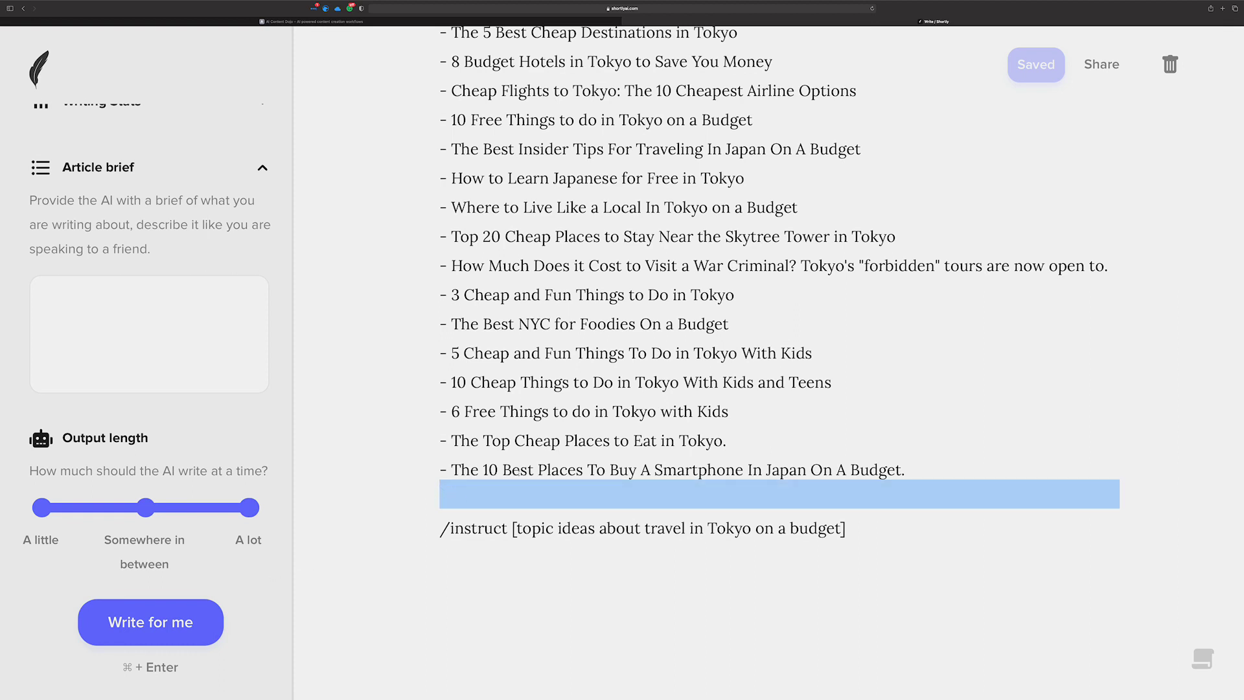
{"action": "left_click", "coordinate": [428, 487]}
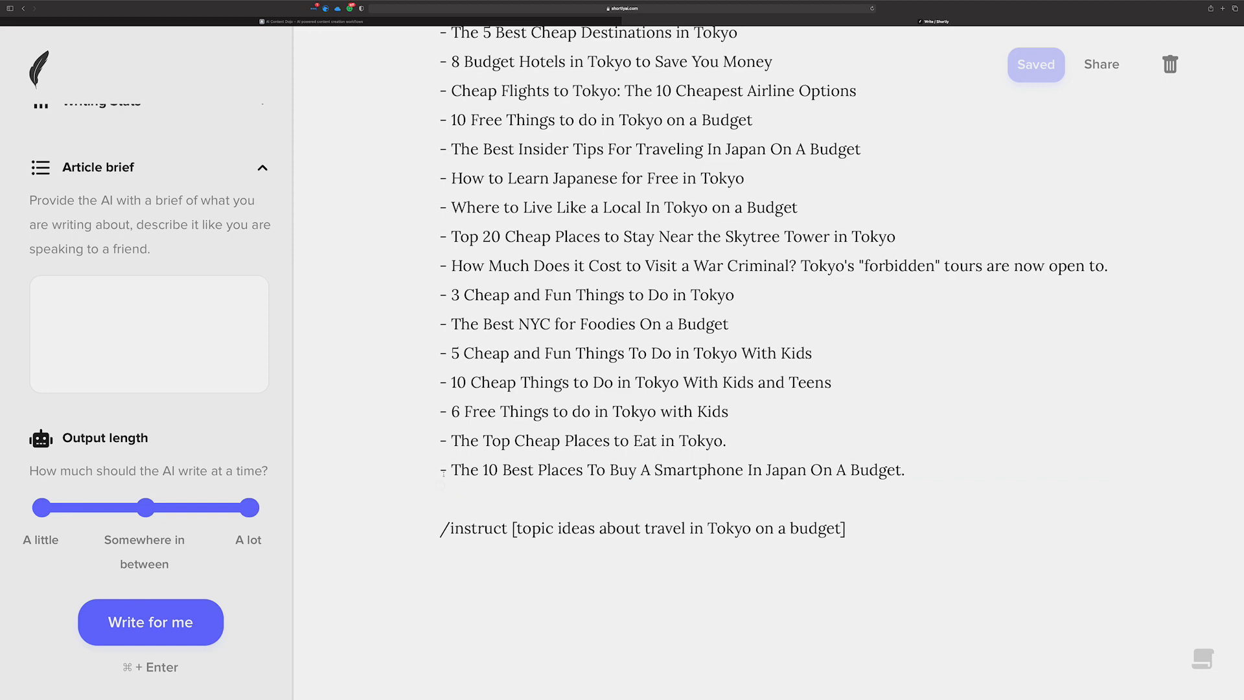
{"action": "left_click", "coordinate": [148, 315]}
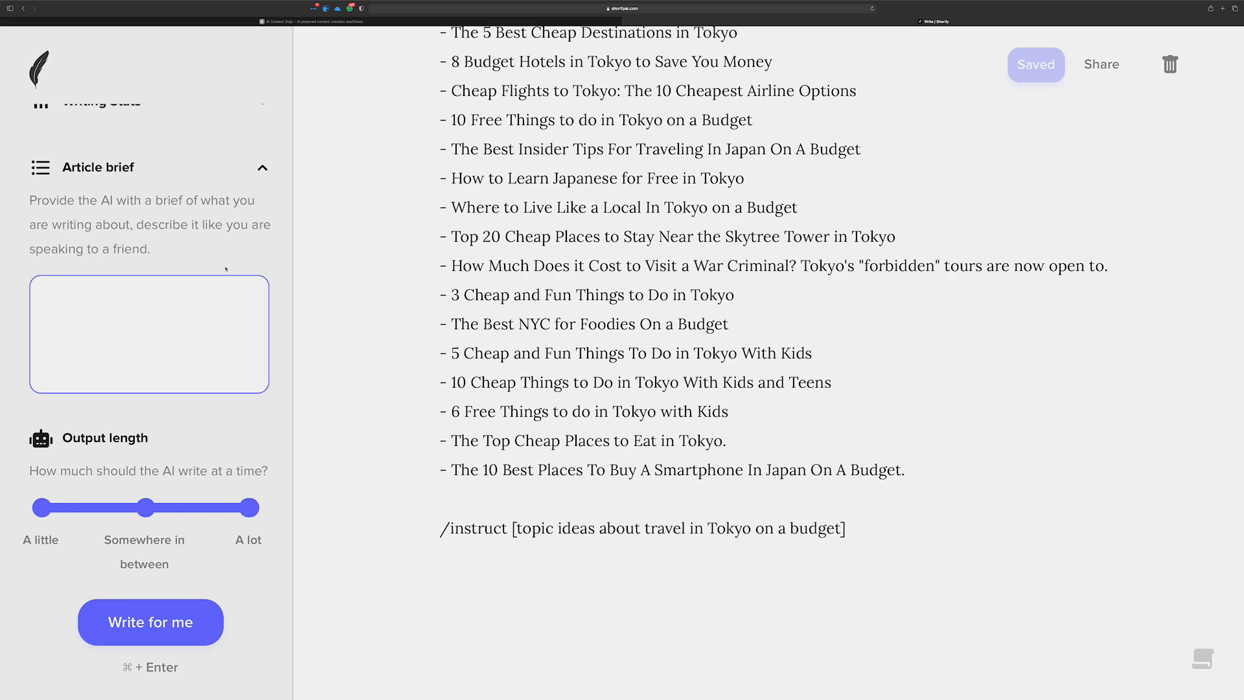
{"action": "scroll", "coordinate": [364, 256], "scroll_direction": "up", "scroll_amount": 10}
{"action": "left_click_drag", "start_coordinate": [440, 162], "coordinate": [625, 200]}
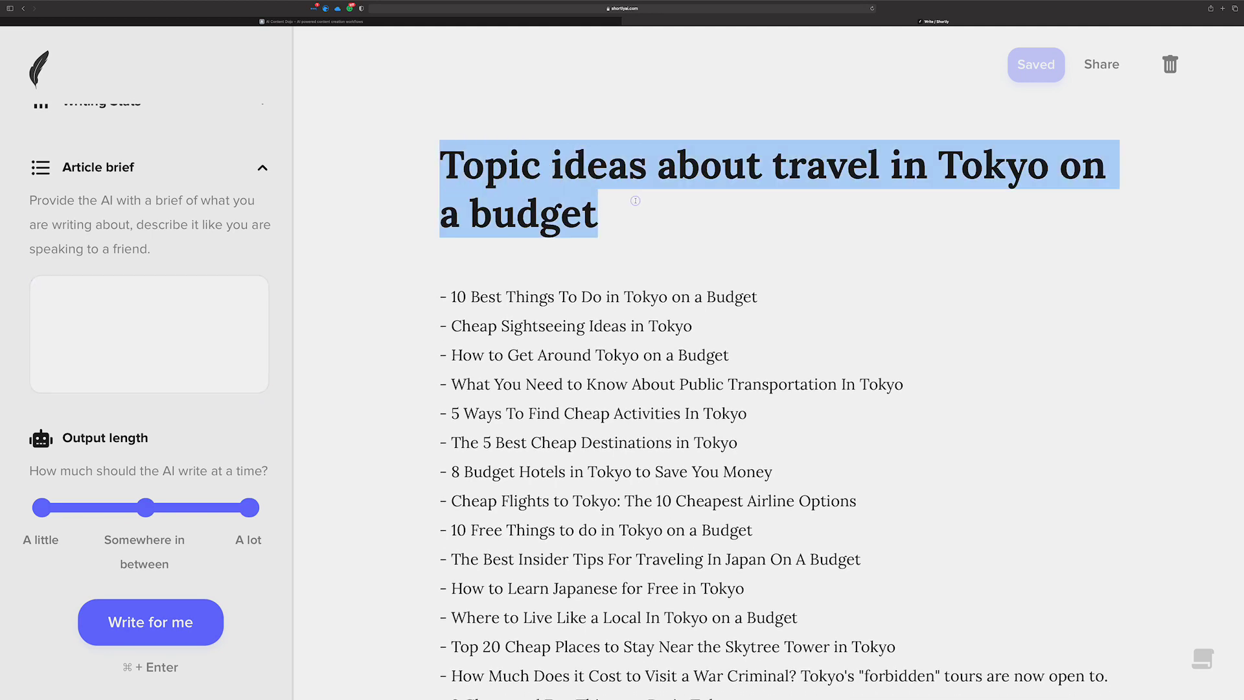
{"action": "scroll", "coordinate": [511, 304], "scroll_direction": "down", "scroll_amount": 6}
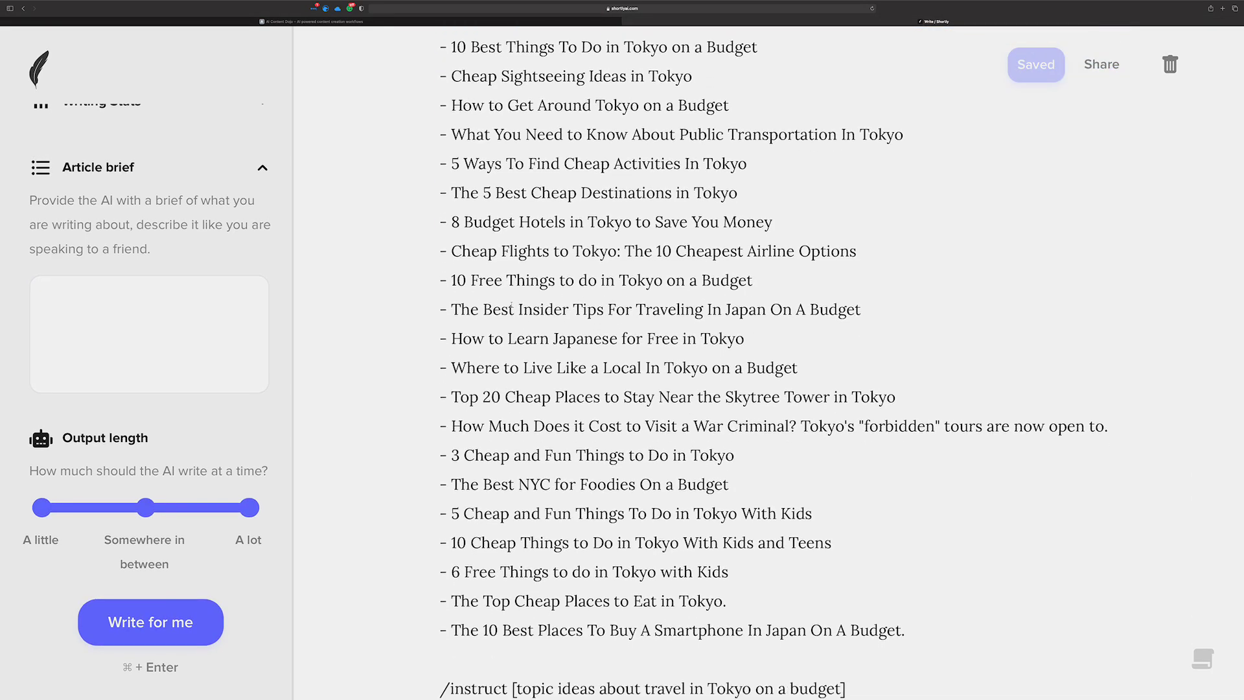
{"action": "left_click_drag", "start_coordinate": [468, 498], "coordinate": [423, 2]}
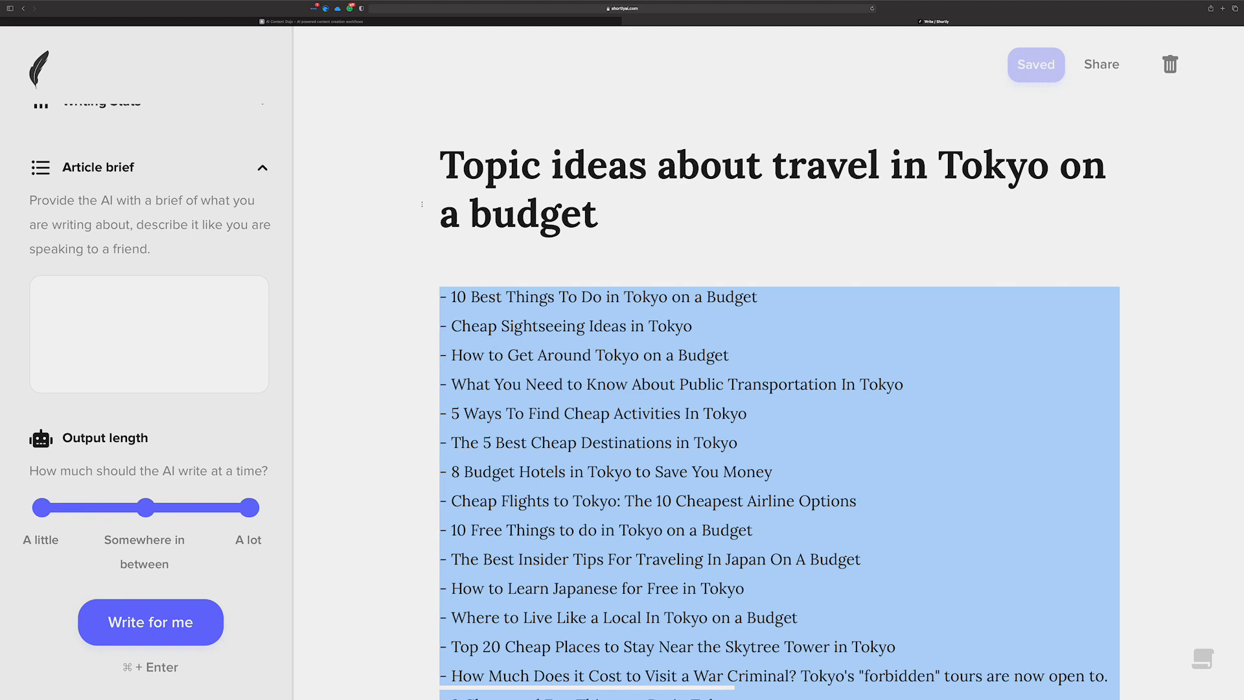
{"action": "scroll", "coordinate": [532, 432], "scroll_direction": "down", "scroll_amount": 7}
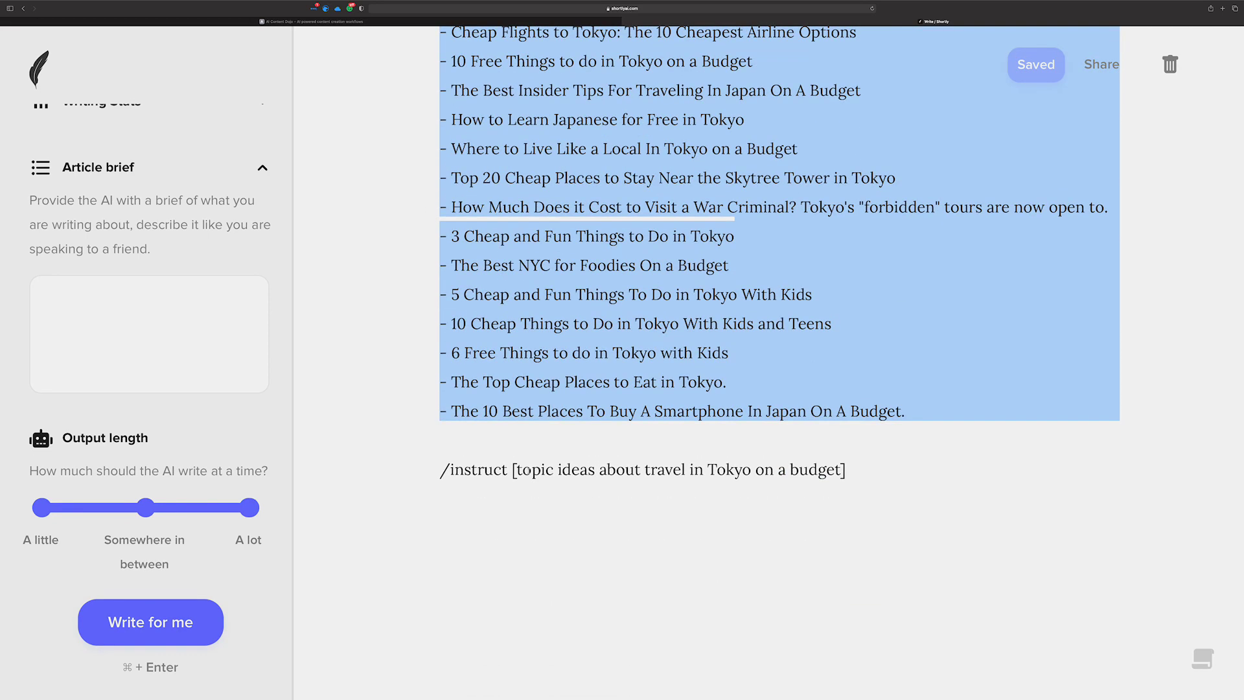
{"action": "left_click", "coordinate": [486, 438]}
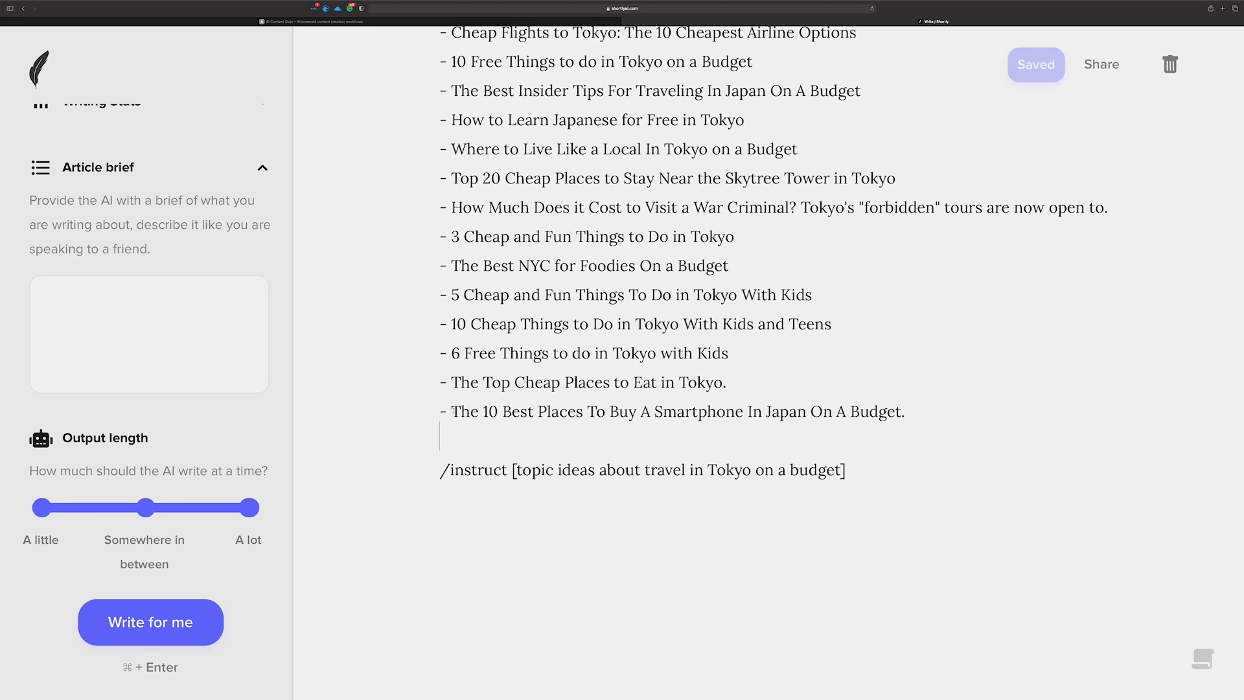
{"action": "left_click_drag", "start_coordinate": [501, 382], "coordinate": [446, 126]}
{"action": "left_click", "coordinate": [452, 146]}
Open the command cheatsheet and examine the syntax of the /rewrite [text] command
{"action": "left_click", "coordinate": [161, 622]}
{"action": "key", "text": "Return"}
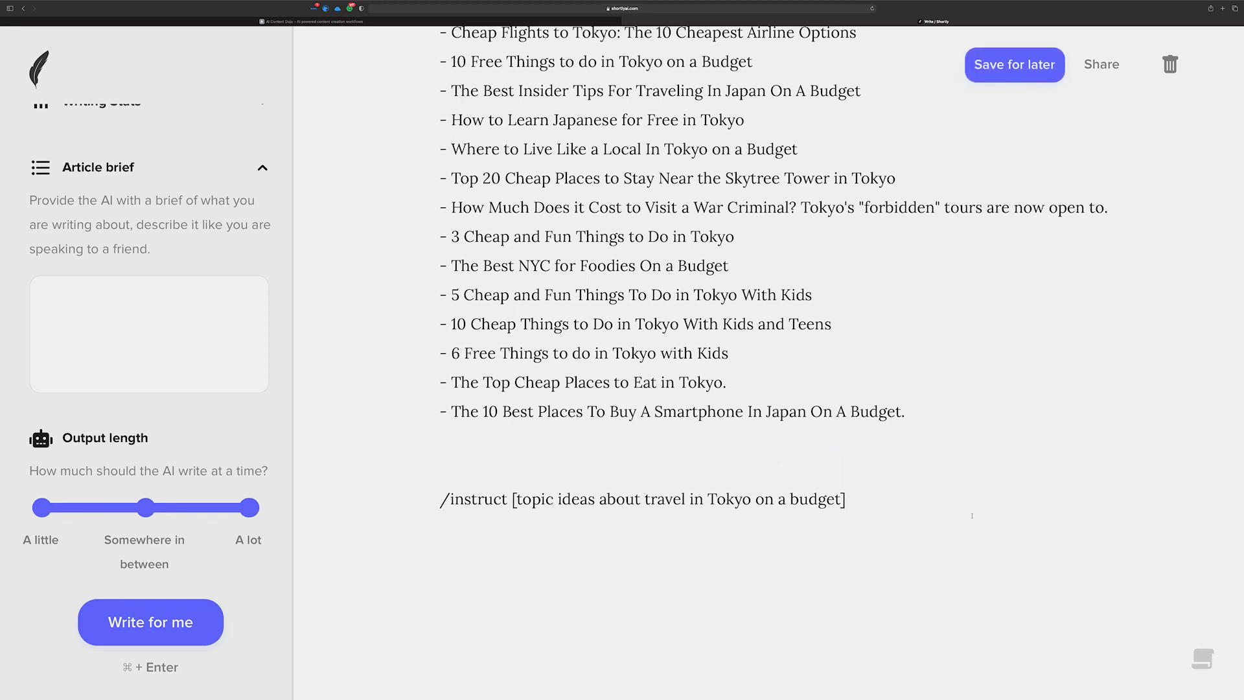
{"action": "left_click", "coordinate": [1202, 658]}
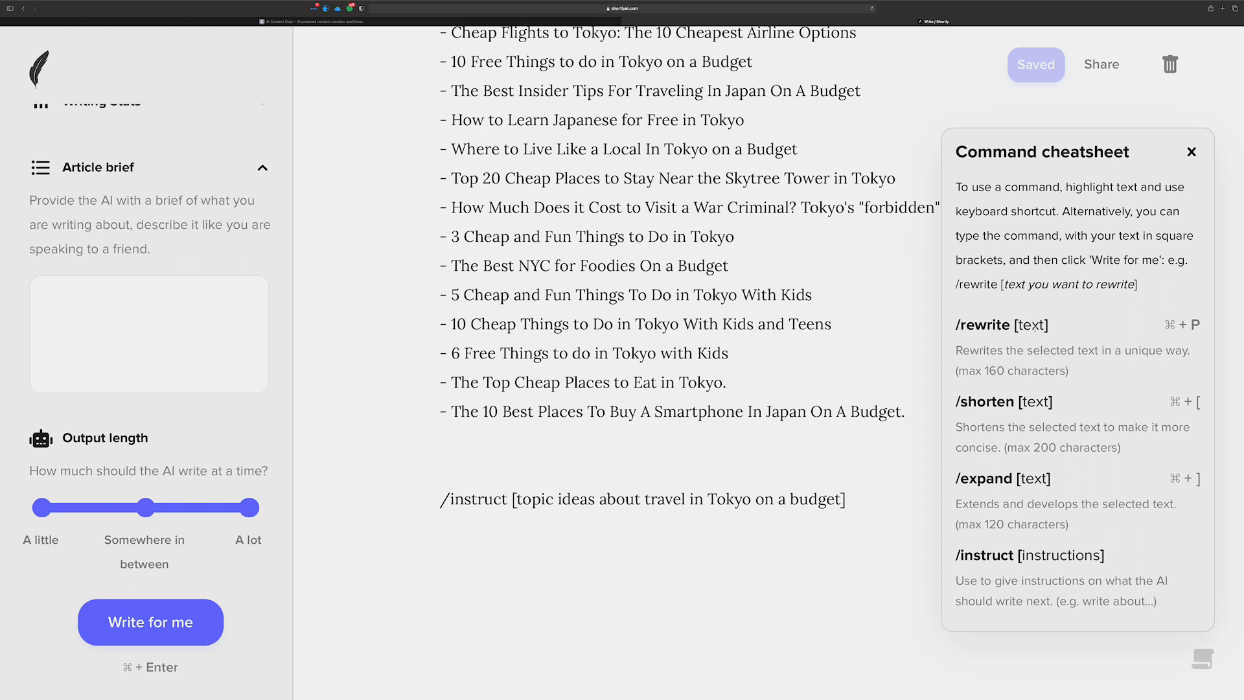
{"action": "left_click_drag", "start_coordinate": [1046, 323], "coordinate": [953, 323]}
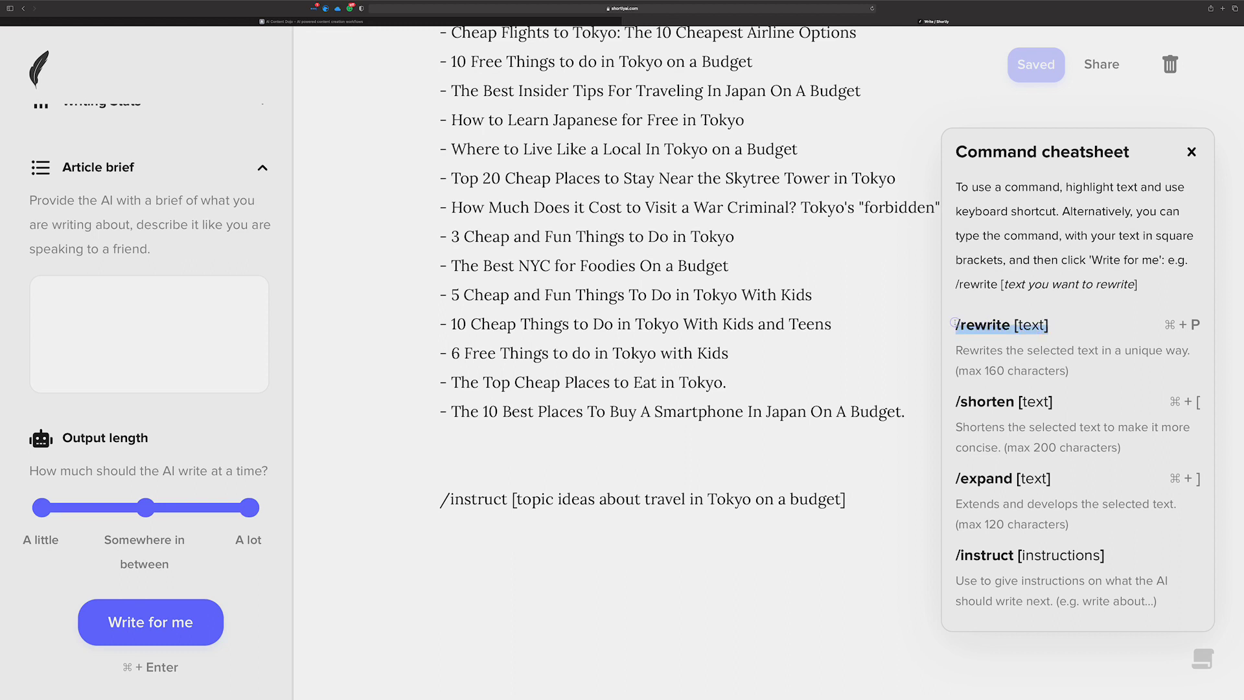
{"action": "left_click", "coordinate": [1027, 328]}
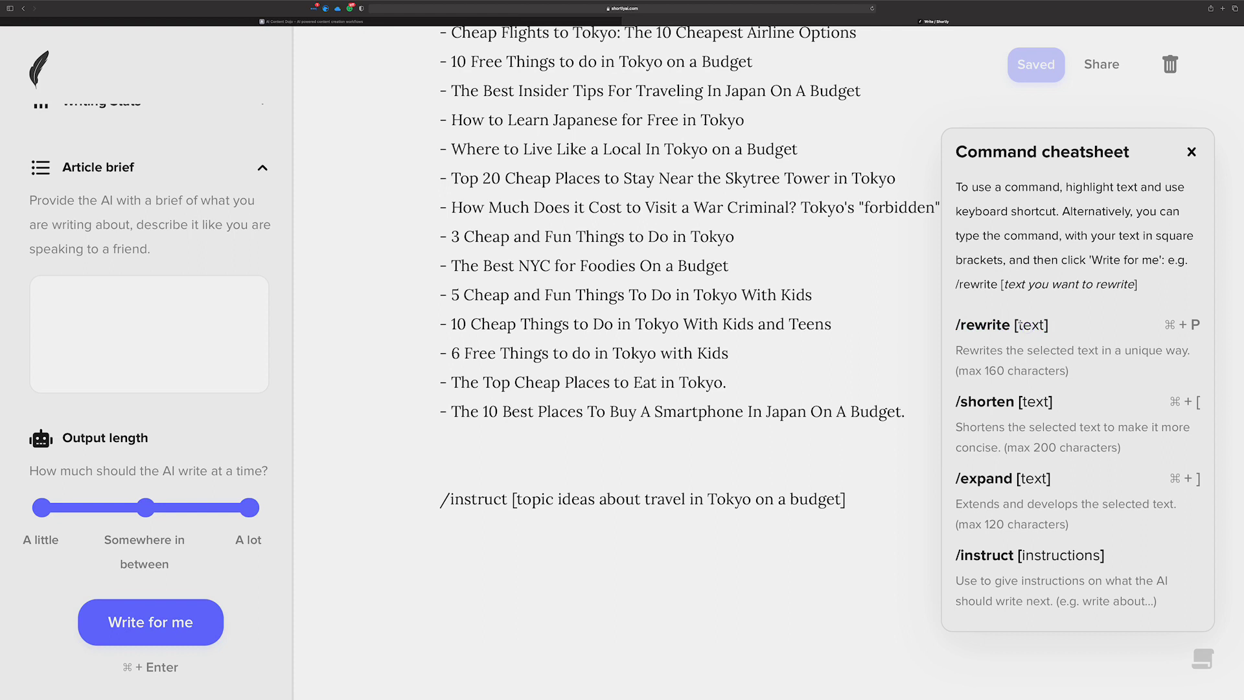
{"action": "double_click", "coordinate": [1032, 326]}
{"action": "left_click", "coordinate": [1043, 330]}
Copy "Eat in Tokyo" from the Top Cheap Places bullet onto its own line below the list and apply the expand command to it
{"action": "left_click_drag", "start_coordinate": [723, 382], "coordinate": [633, 382]}
{"action": "key", "text": "cmd+c"}
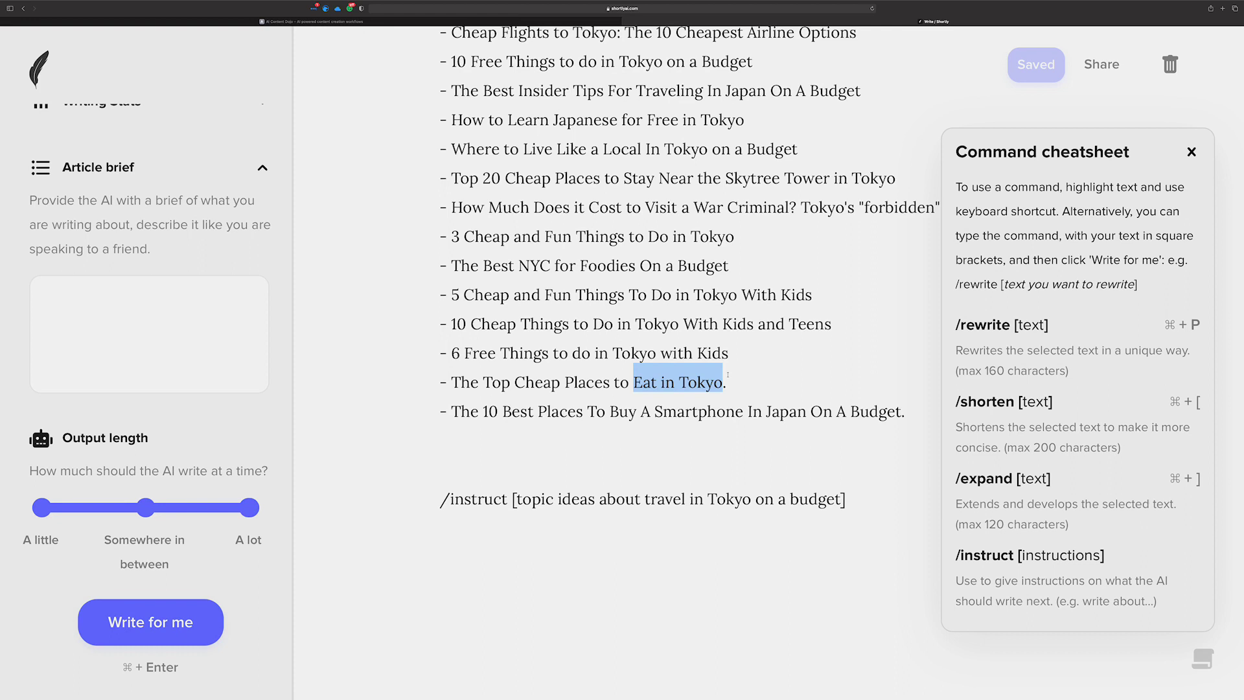
{"action": "left_click", "coordinate": [680, 430]}
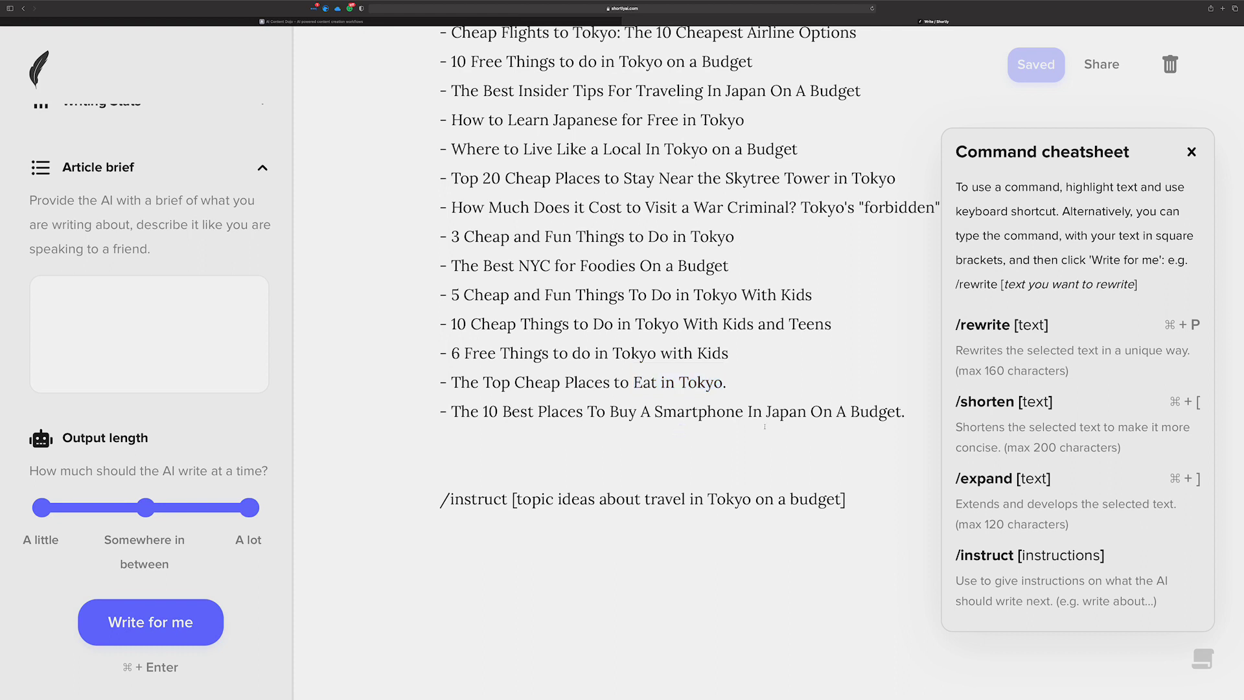
{"action": "key", "text": "Return"}
{"action": "key", "text": "cmd+v"}
{"action": "left_click_drag", "start_coordinate": [530, 469], "coordinate": [416, 472]}
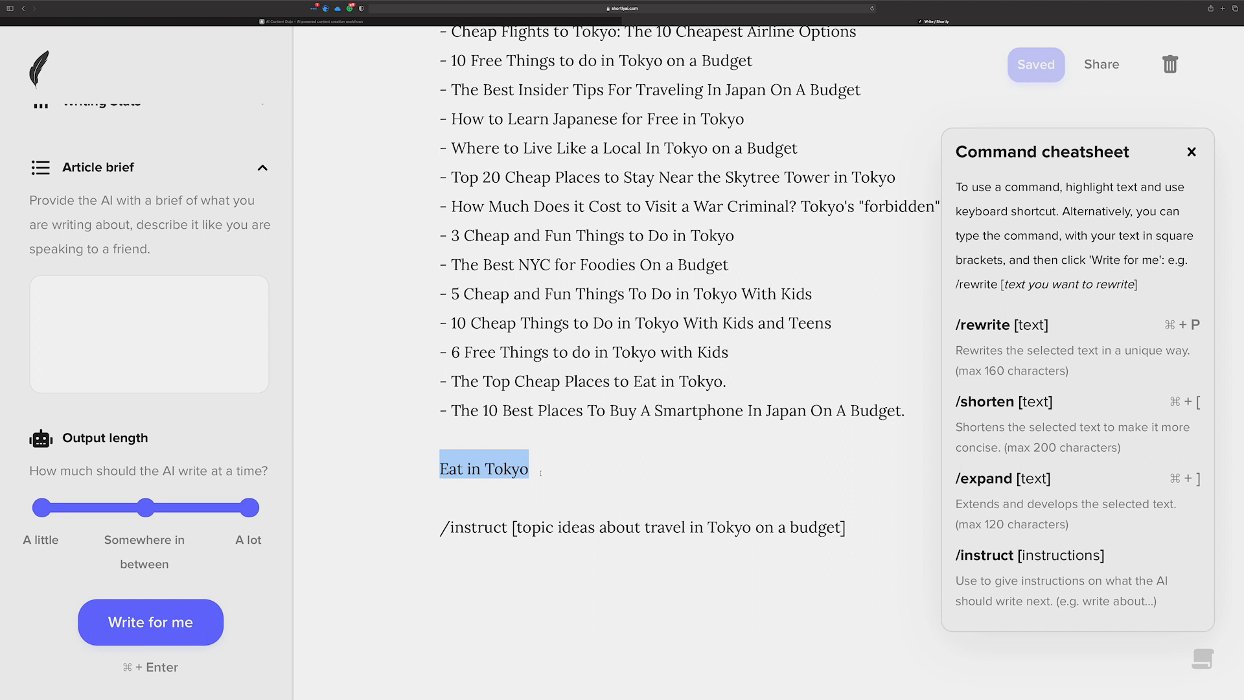
{"action": "key", "text": "super+bracketright"}
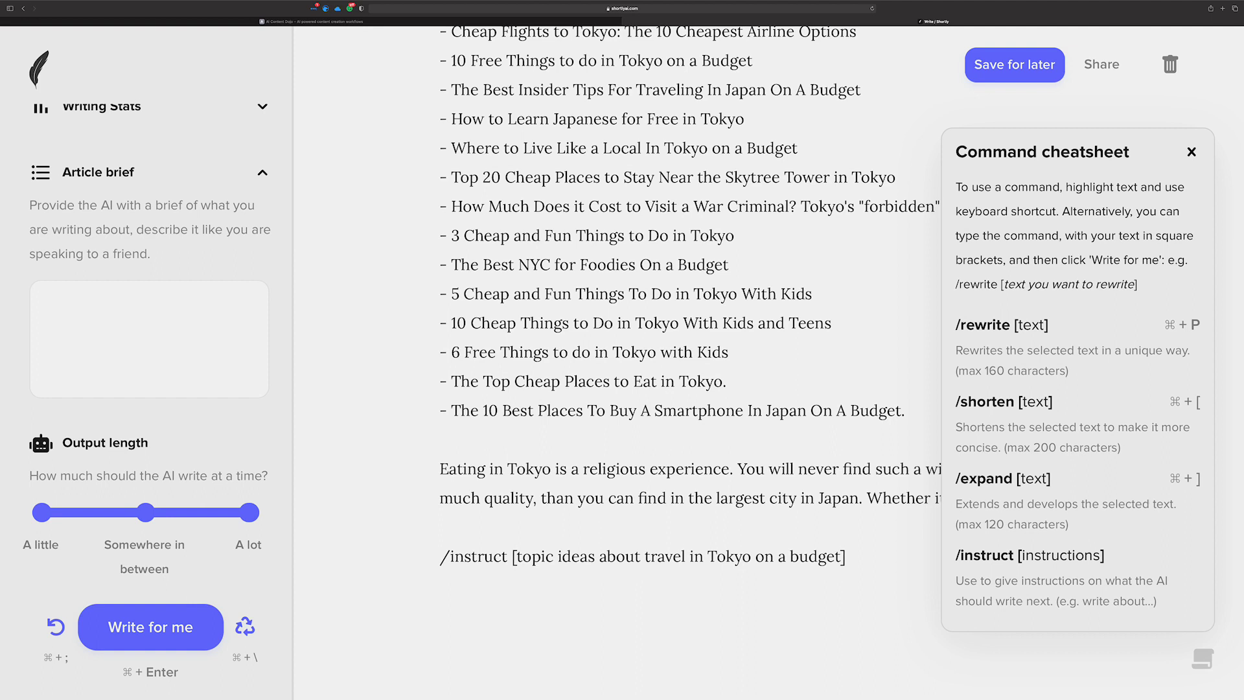
Close the command cheatsheet and examine the article brief and the bullets from "Where to Live Like a Local" to the last one
{"action": "left_click", "coordinate": [1190, 151]}
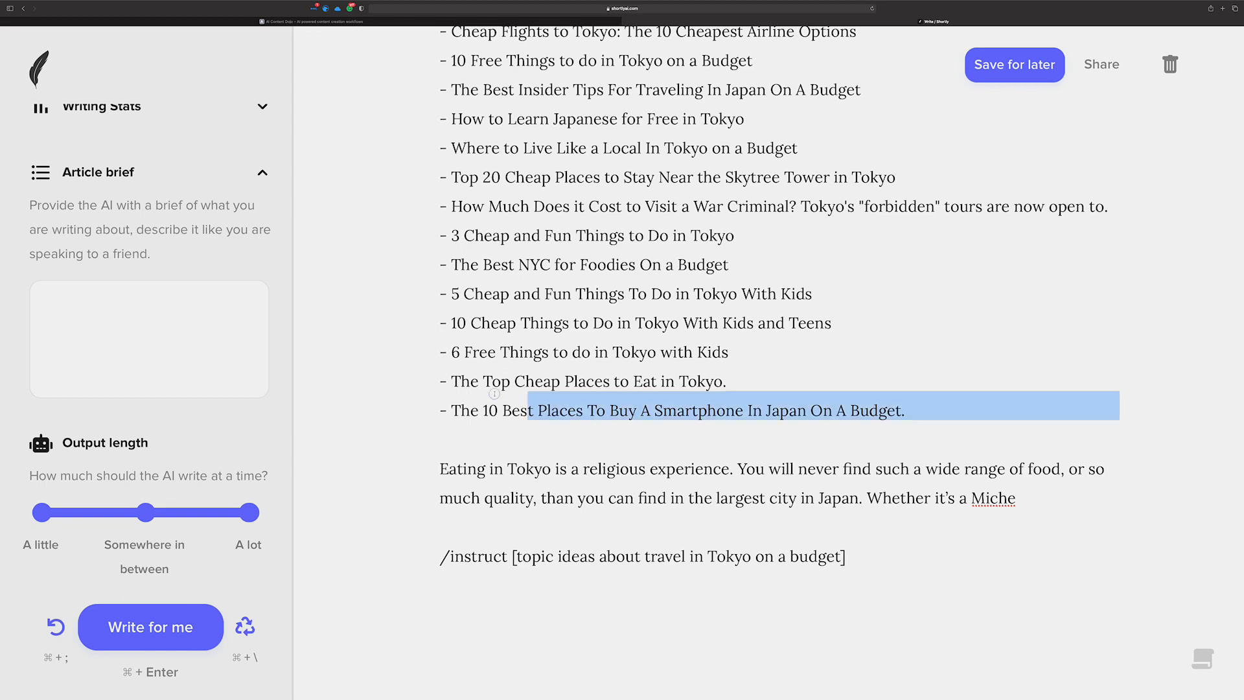
{"action": "left_click_drag", "start_coordinate": [528, 421], "coordinate": [454, 149]}
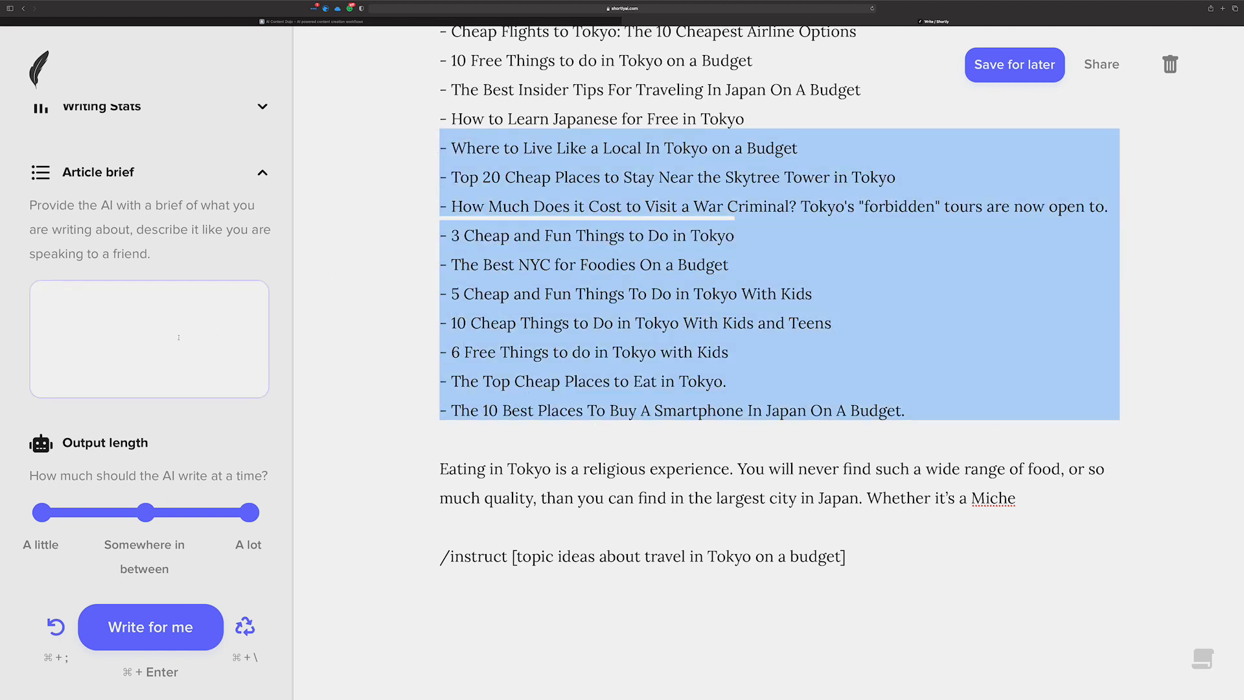
{"action": "left_click", "coordinate": [179, 337]}
{"action": "left_click_drag", "start_coordinate": [625, 427], "coordinate": [453, 149]}
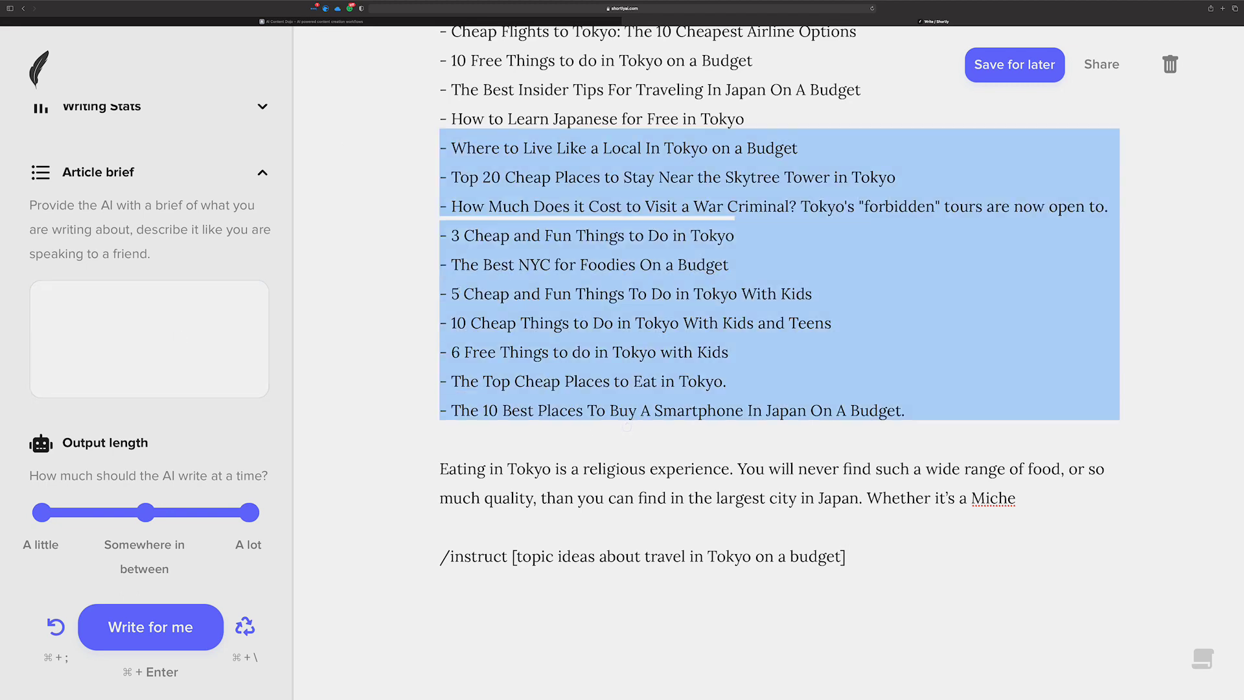
Delete the generated paragraph about eating in Tokyo and the extra blank lines around it
{"action": "left_click_drag", "start_coordinate": [1051, 500], "coordinate": [402, 479]}
{"action": "key", "text": "BackSpace"}
{"action": "key", "text": "BackSpace"}
{"action": "left_click_drag", "start_coordinate": [1096, 467], "coordinate": [404, 472]}
{"action": "key", "text": "BackSpace"}
{"action": "key", "text": "BackSpace"}
{"action": "key", "text": "BackSpace"}
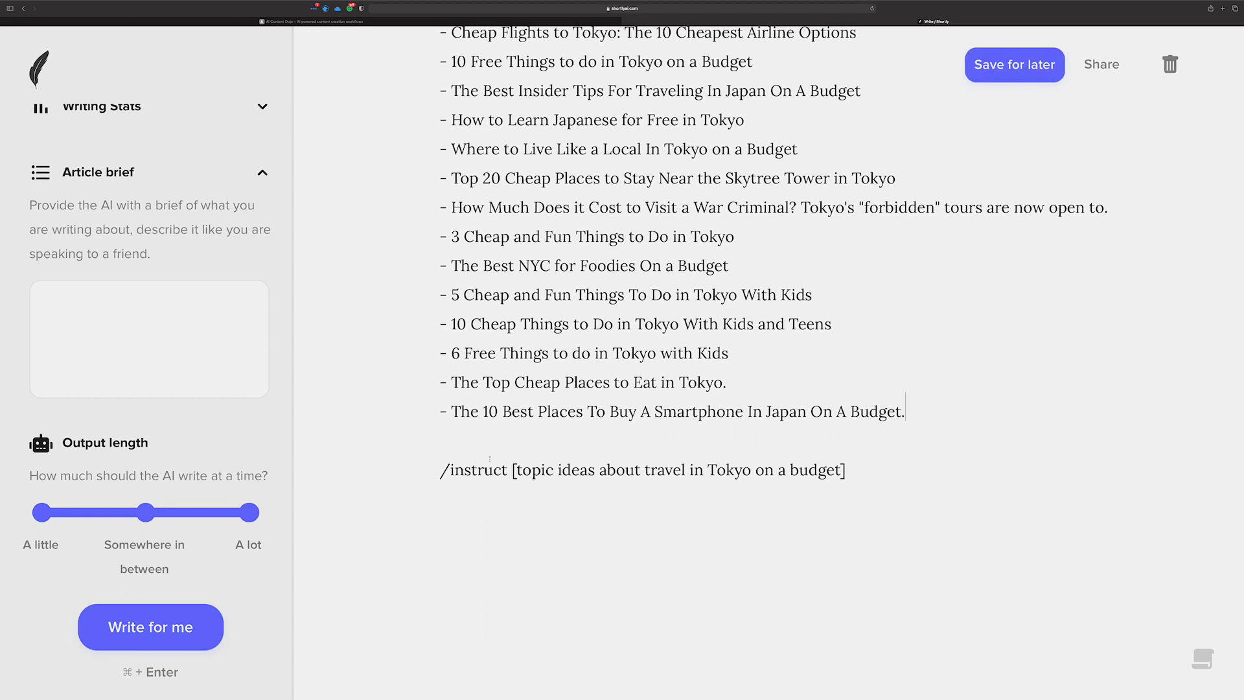
Examine the article brief, the preceding bullets and the bracketed text of the /instruct line as context for the AI
{"action": "left_click", "coordinate": [194, 302]}
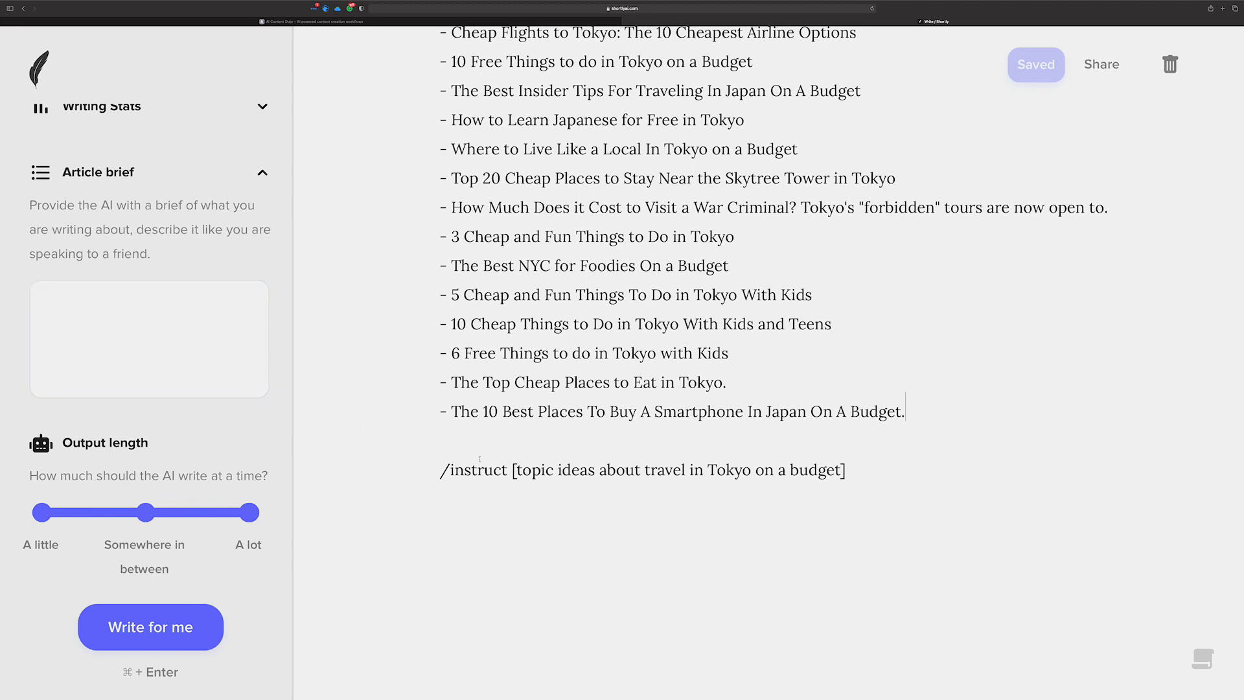
{"action": "left_click_drag", "start_coordinate": [499, 439], "coordinate": [386, 147]}
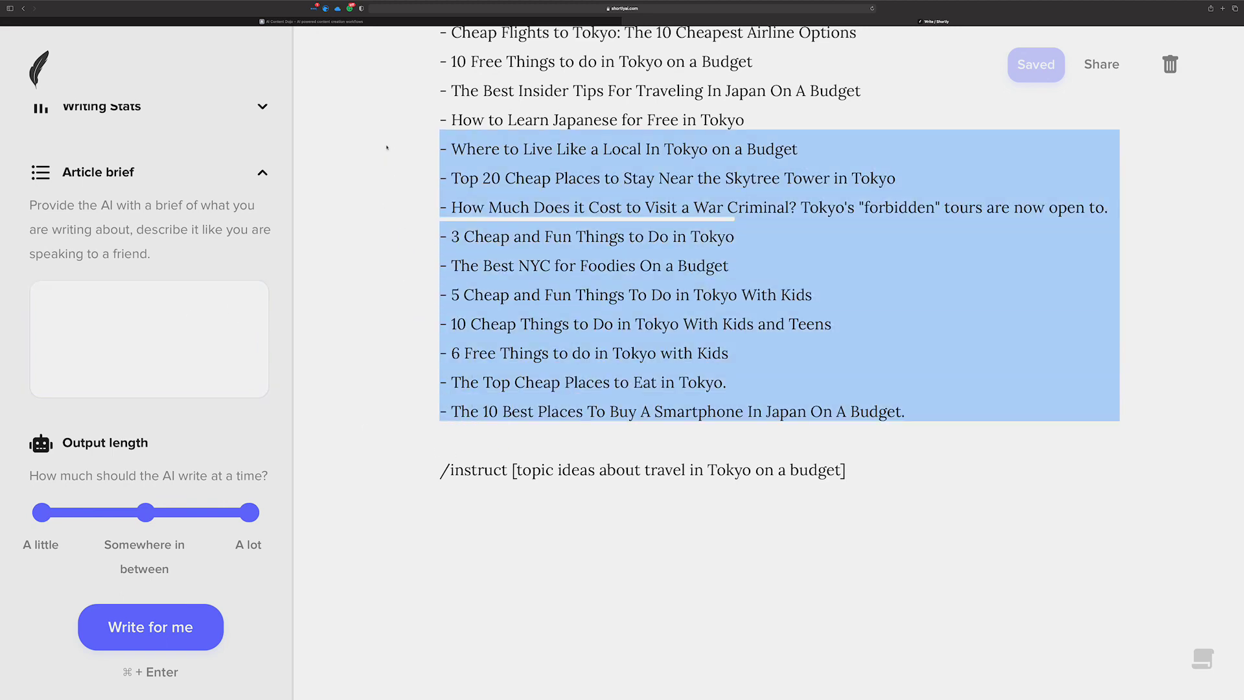
{"action": "left_click", "coordinate": [584, 456]}
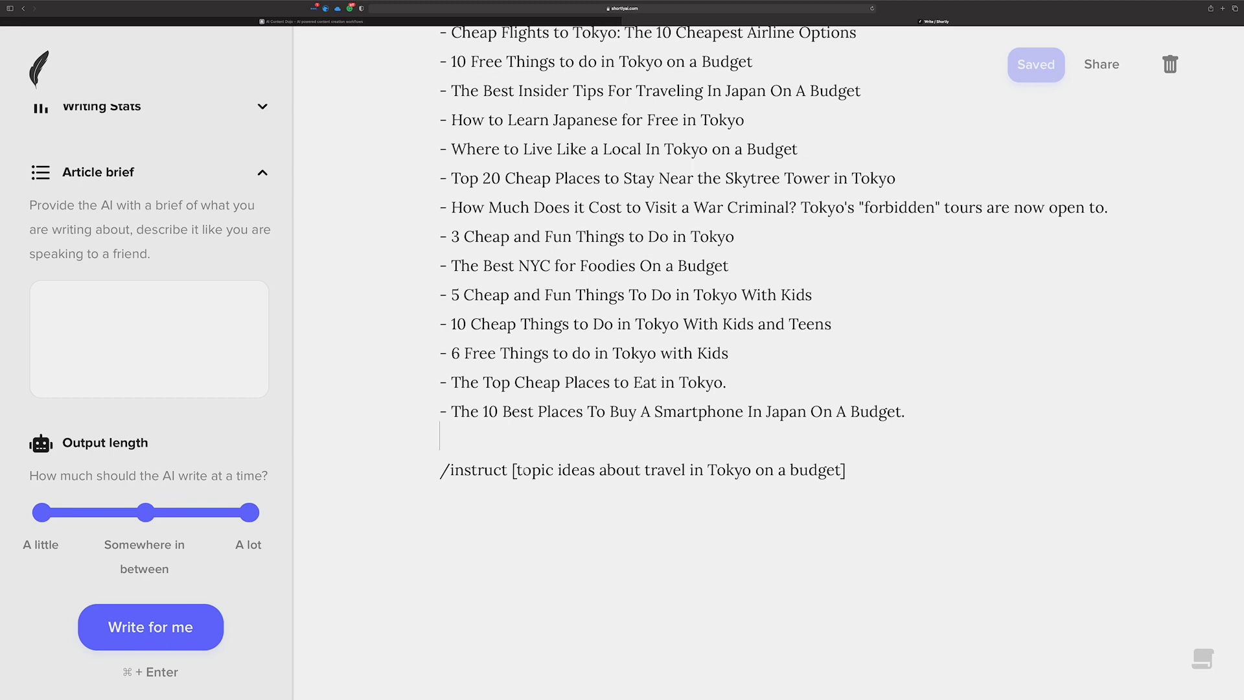
{"action": "left_click_drag", "start_coordinate": [517, 470], "coordinate": [836, 464]}
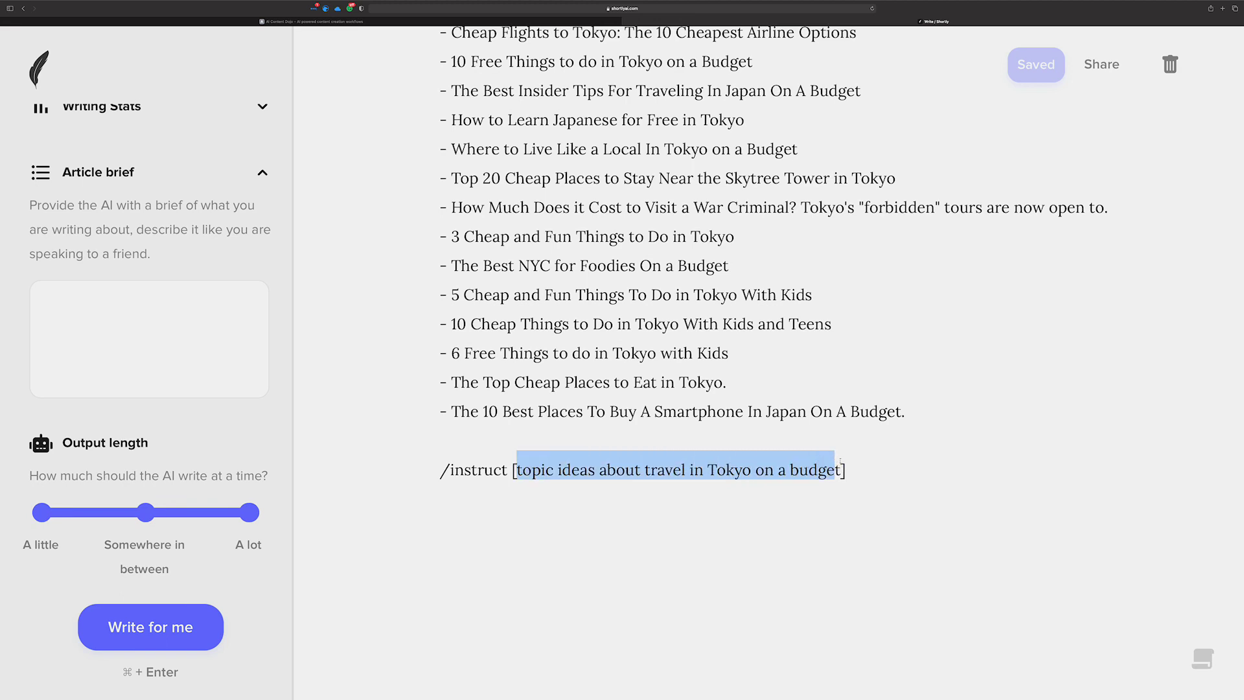
{"action": "left_click", "coordinate": [847, 466]}
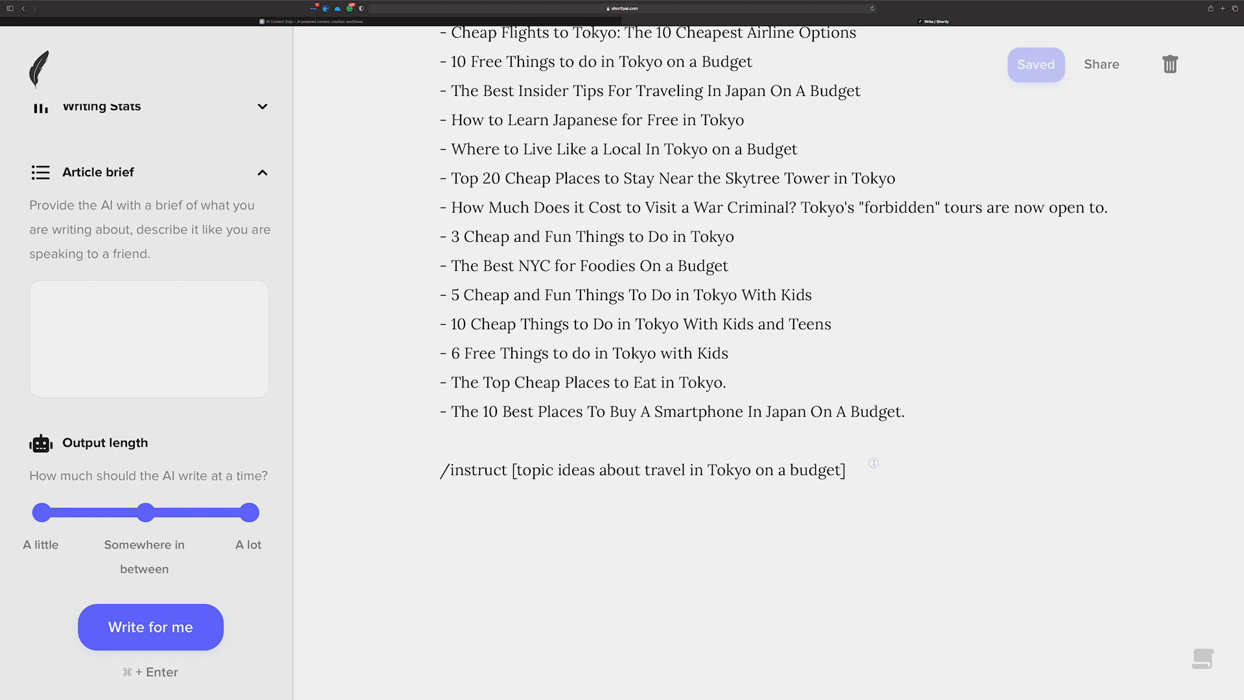
{"action": "left_click_drag", "start_coordinate": [842, 468], "coordinate": [651, 469]}
{"action": "left_click", "coordinate": [615, 445]}
Delete the /instruct line with the blank lines below the last bullet, and set the output length to "A little"
{"action": "left_click_drag", "start_coordinate": [858, 468], "coordinate": [364, 472]}
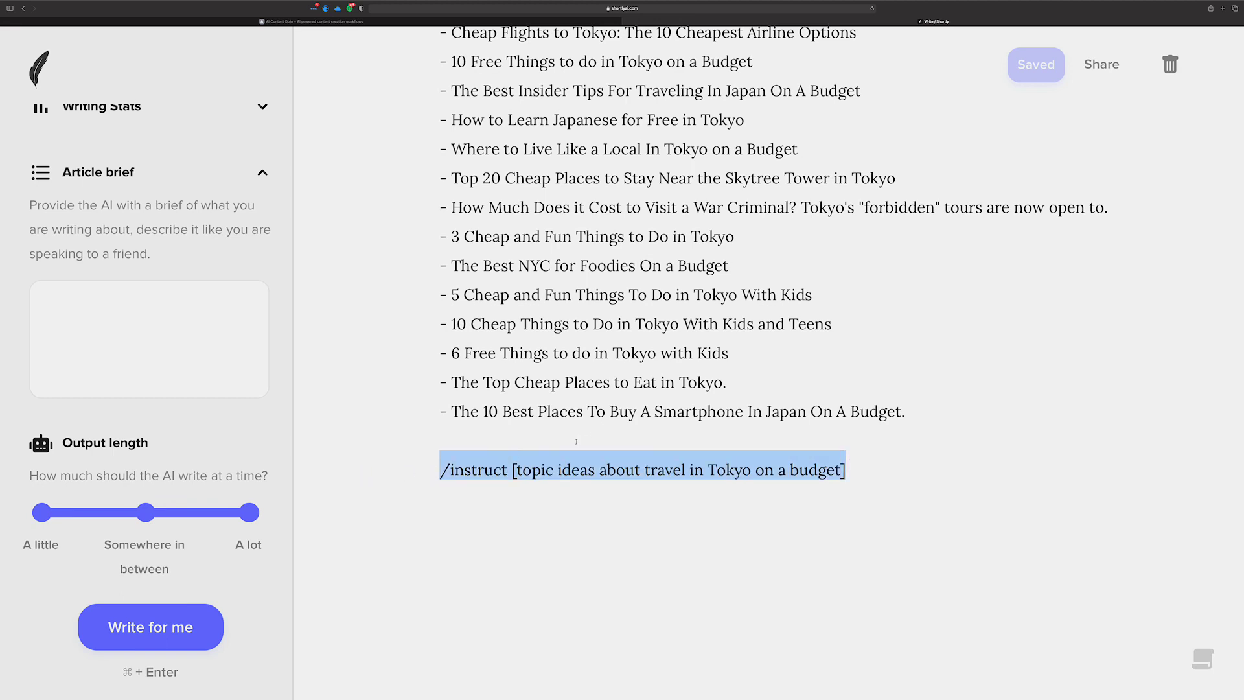
{"action": "key", "text": "BackSpace"}
{"action": "key", "text": "BackSpace"}
{"action": "key", "text": "BackSpace"}
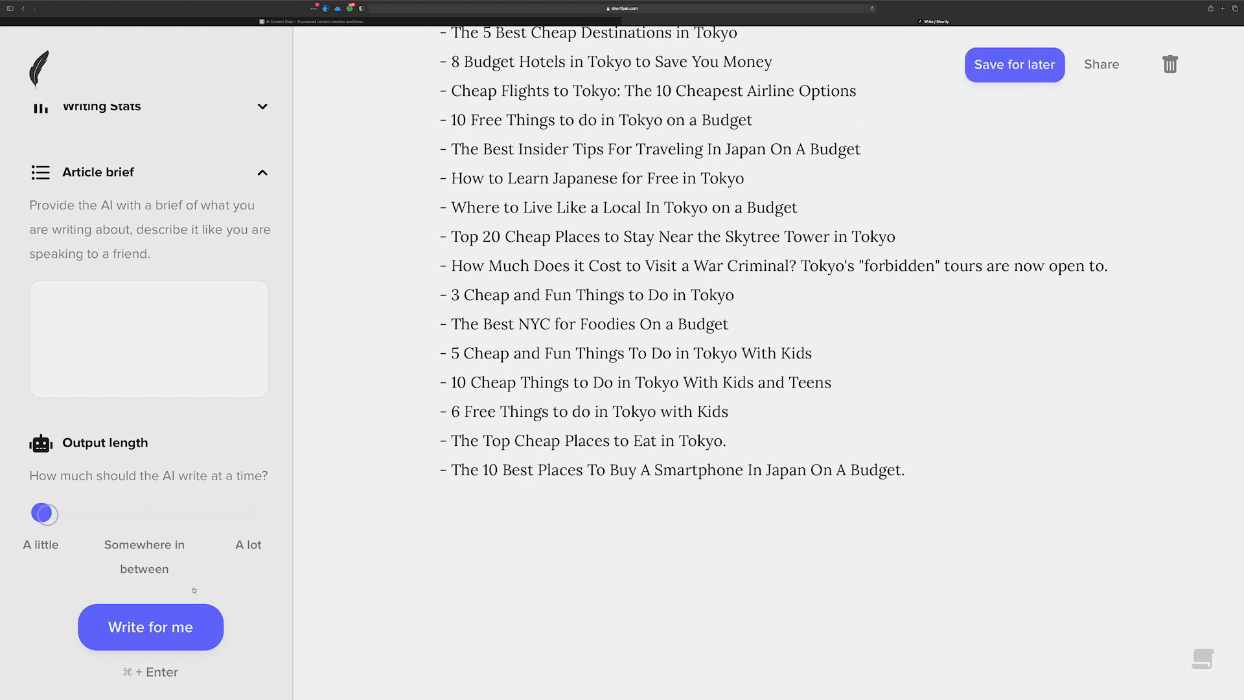
Enter "give me topic ideas about travel in tokyo" as the article brief
{"action": "scroll", "coordinate": [561, 443], "scroll_direction": "up", "scroll_amount": 5}
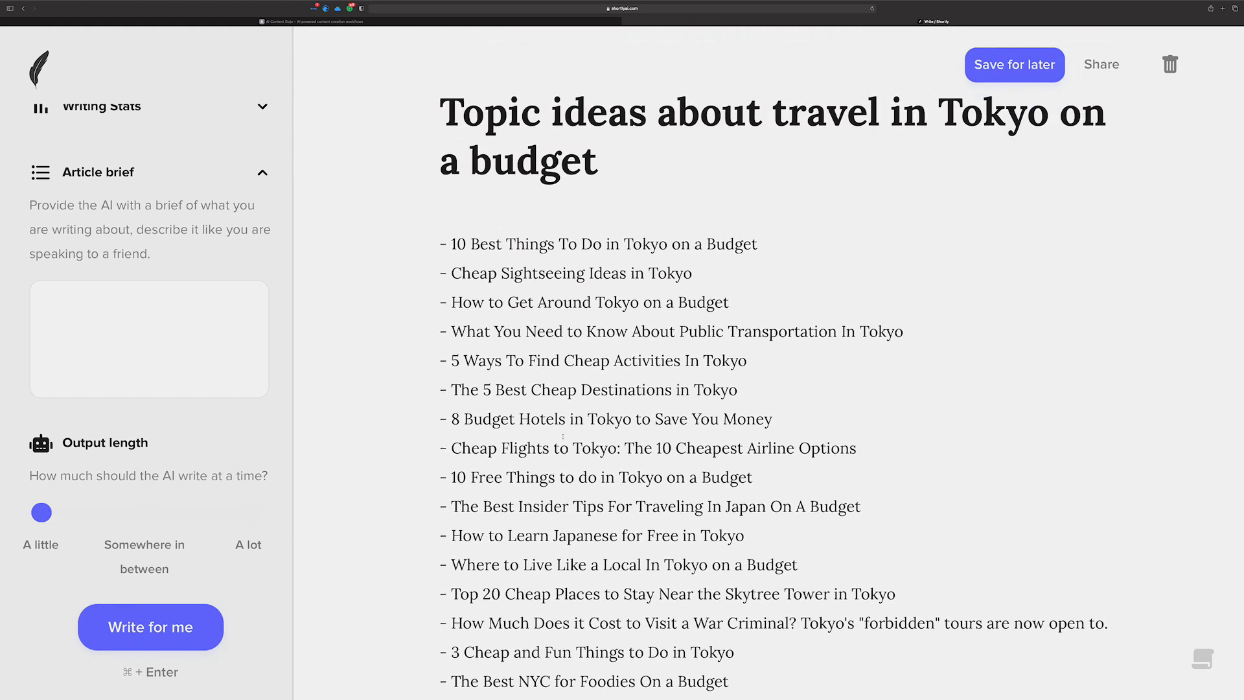
{"action": "scroll", "coordinate": [603, 395], "scroll_direction": "up", "scroll_amount": 1}
{"action": "left_click_drag", "start_coordinate": [611, 187], "coordinate": [434, 124]}
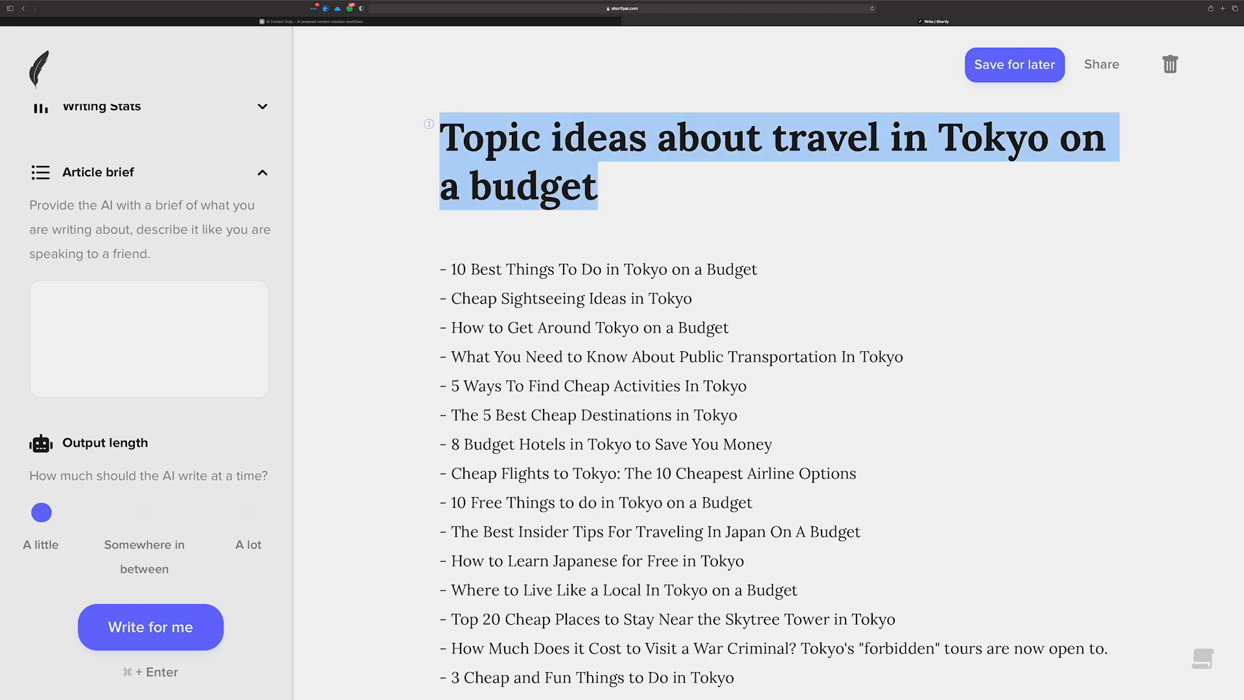
{"action": "left_click", "coordinate": [180, 289]}
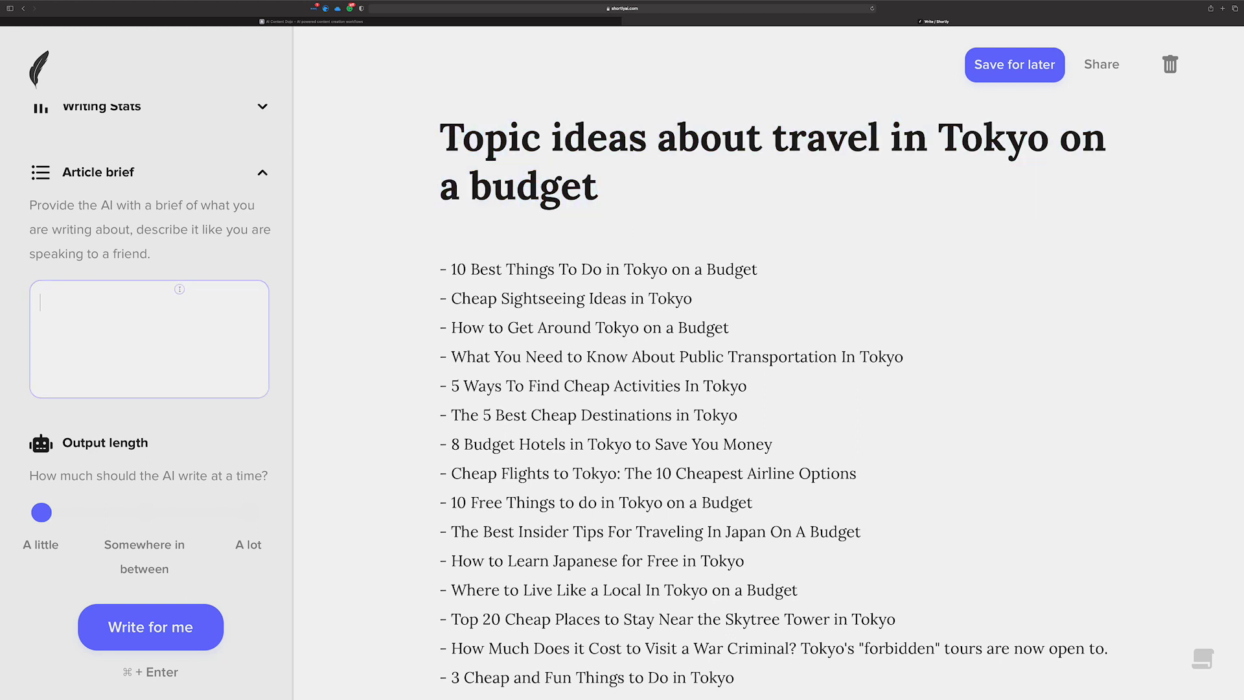
{"action": "type", "text": "topi"}
{"action": "key", "text": "BackSpace"}
{"action": "key", "text": "BackSpace"}
{"action": "key", "text": "BackSpace"}
{"action": "key", "text": "BackSpace"}
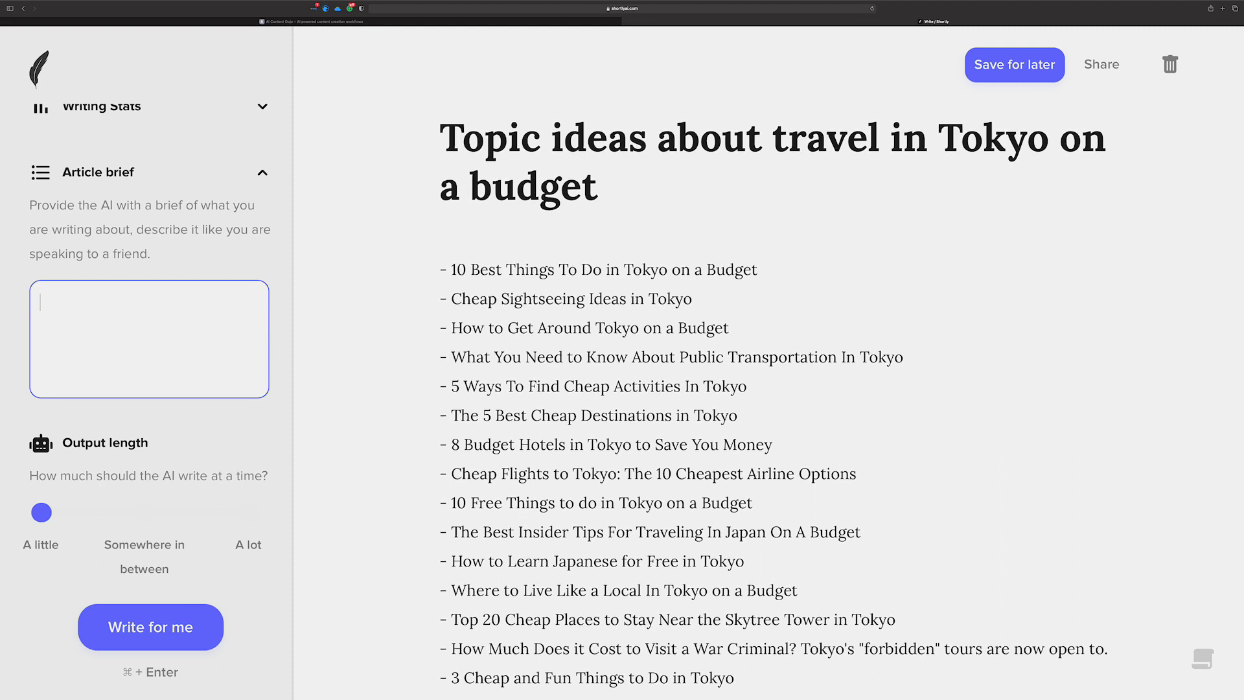
{"action": "type", "text": "give me topic ideas about travel in tokyo"}
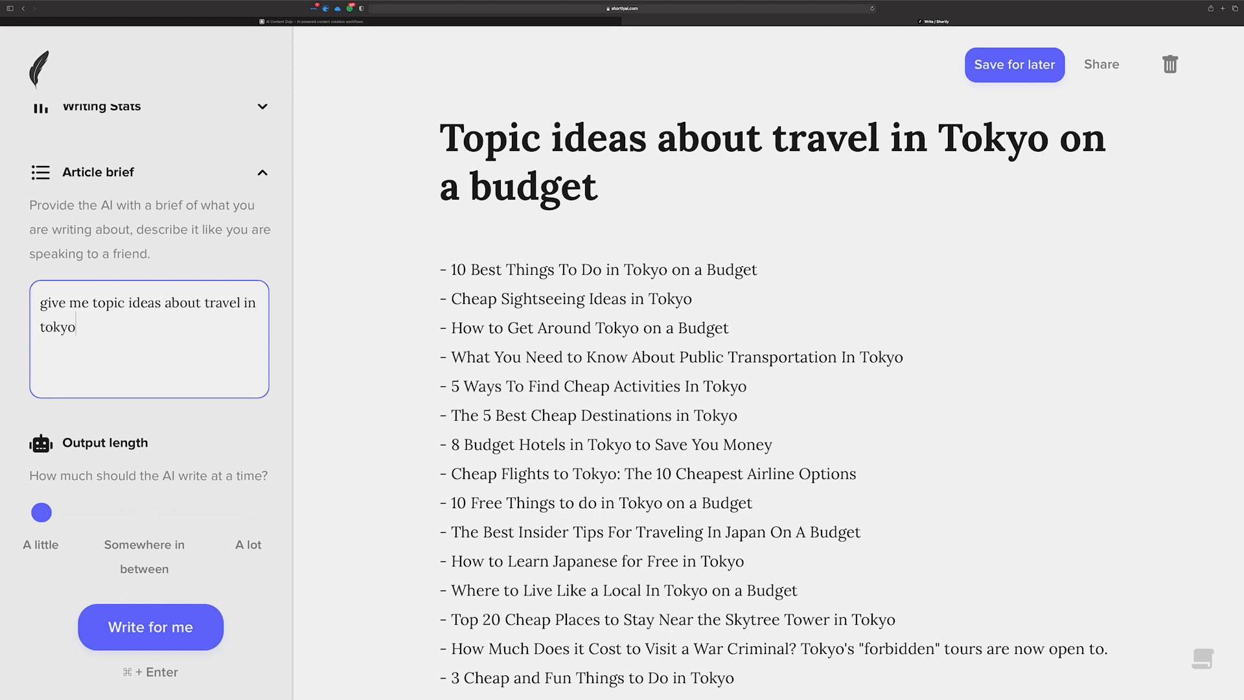
Capitalize "Tokyo" in the article brief and extend it with "on a budget for a family of six from the United States."
{"action": "key", "text": "super+a"}
{"action": "key", "text": "Right"}
{"action": "type", "text": "on a budget for a "}
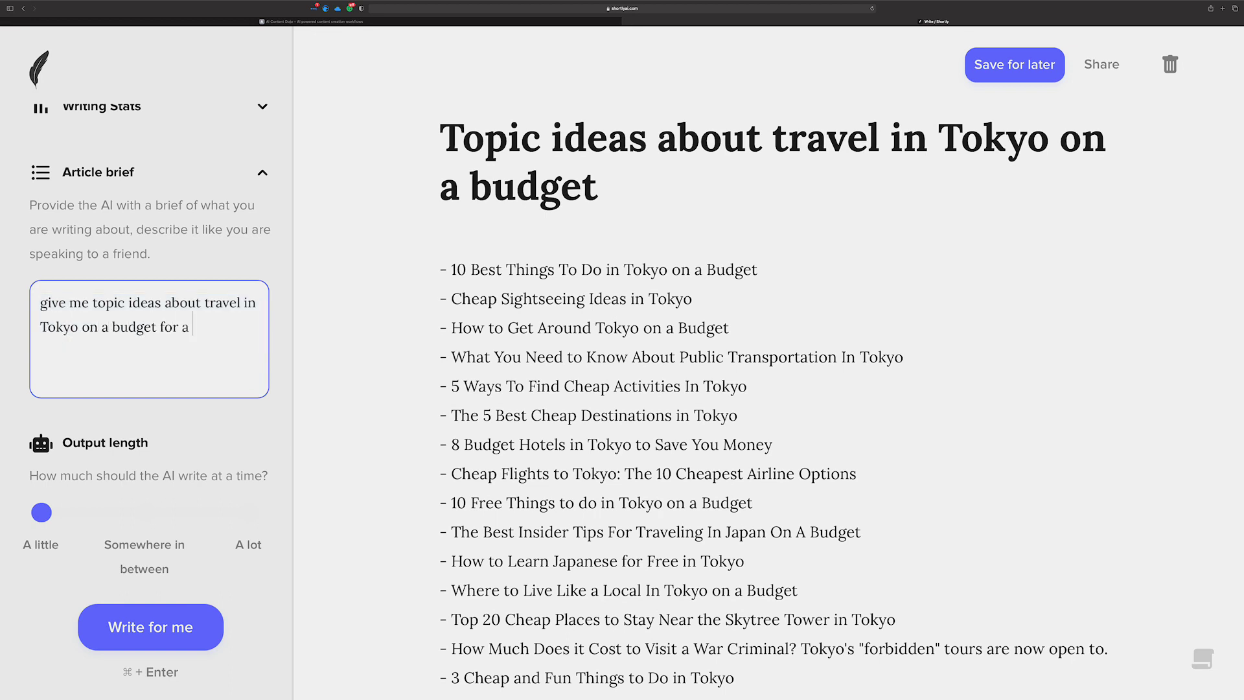
{"action": "type", "text": "family of six from the Uni"}
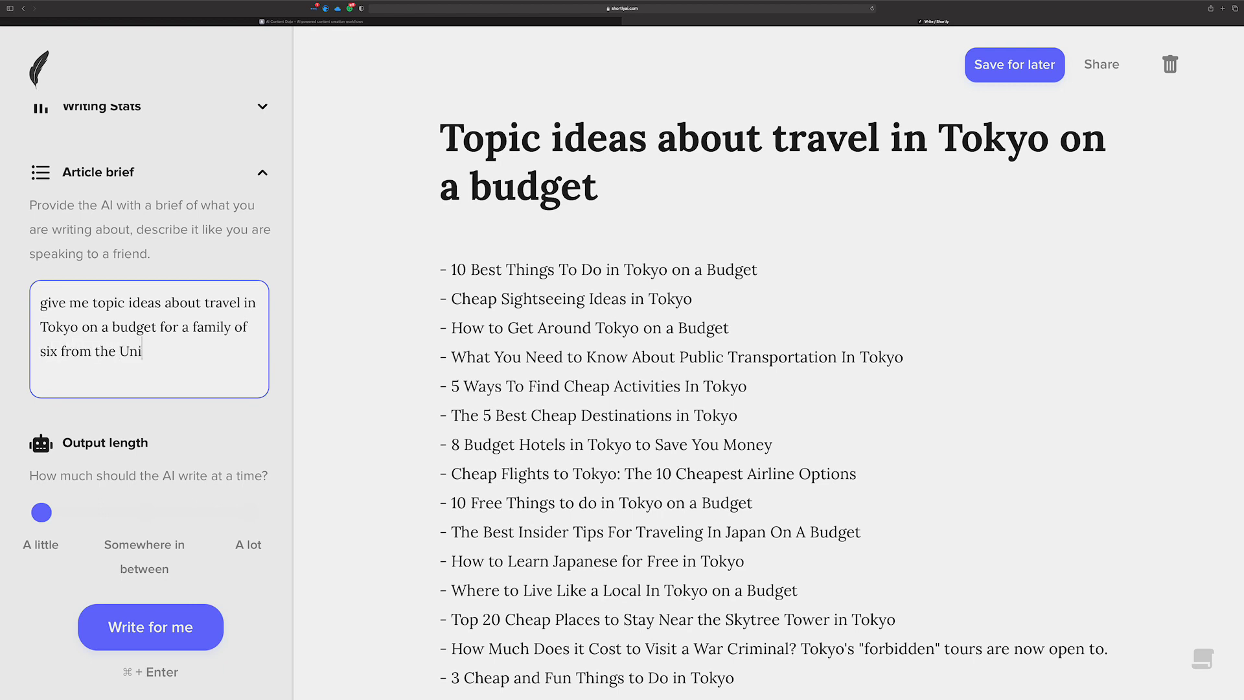
{"action": "type", "text": "ted States."}
{"action": "key", "text": "alt+shift+Left"}
{"action": "key", "text": "alt+shift+Left"}
{"action": "key", "text": "alt+shift+Left"}
{"action": "key", "text": "alt+shift+Left"}
{"action": "left_click", "coordinate": [219, 347]}
Have the AI continue the list from a new "-" bullet after the last one, and delete the generated travel apps bullet
{"action": "scroll", "coordinate": [194, 363], "scroll_direction": "down", "scroll_amount": 1}
{"action": "scroll", "coordinate": [492, 352], "scroll_direction": "down", "scroll_amount": 5}
{"action": "scroll", "coordinate": [493, 351], "scroll_direction": "down", "scroll_amount": 7}
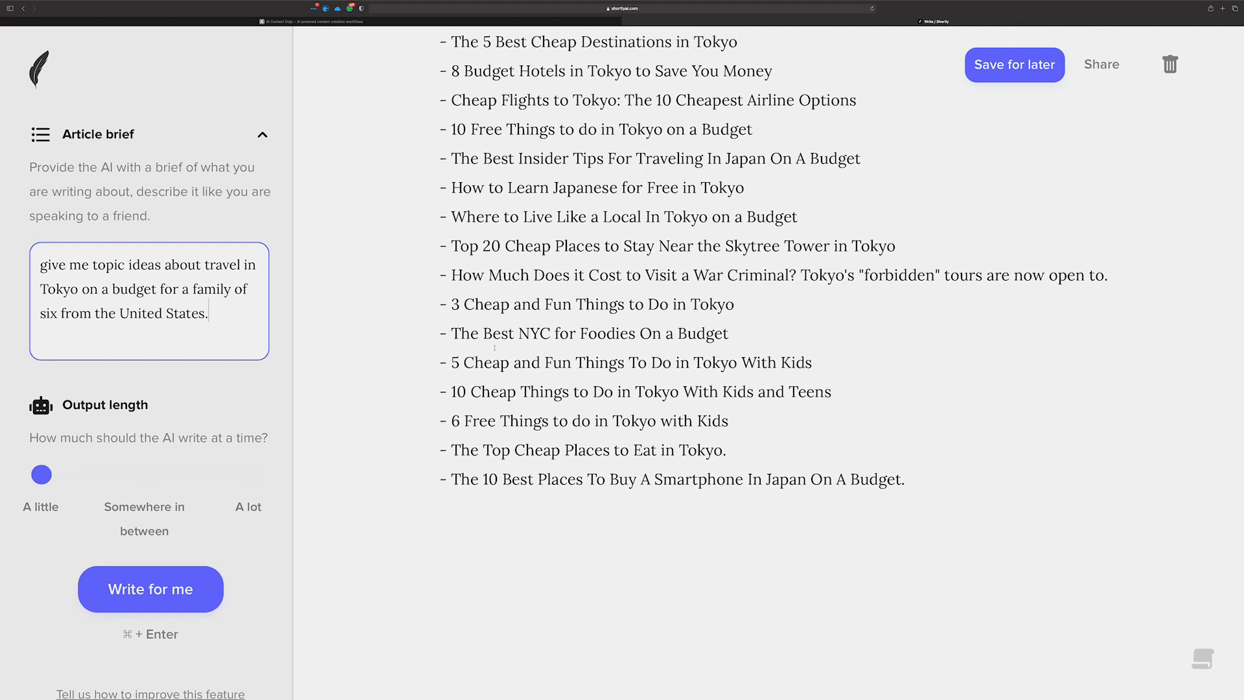
{"action": "left_click", "coordinate": [913, 461]}
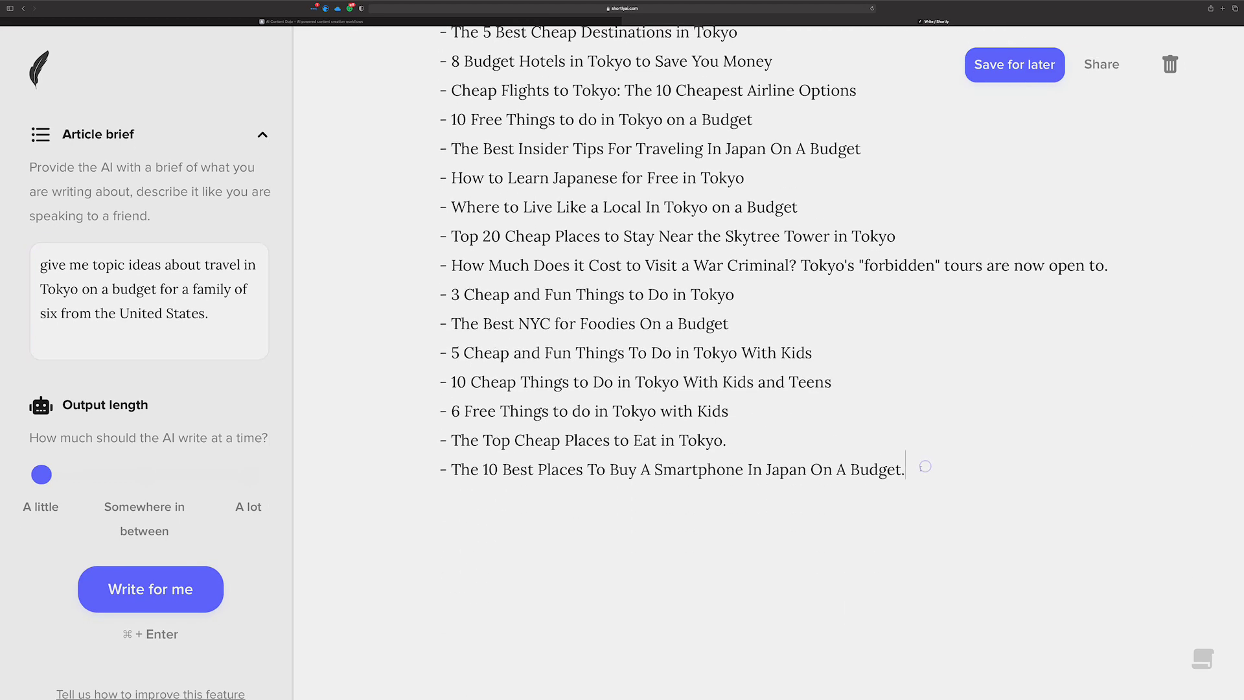
{"action": "type", "text": "-"}
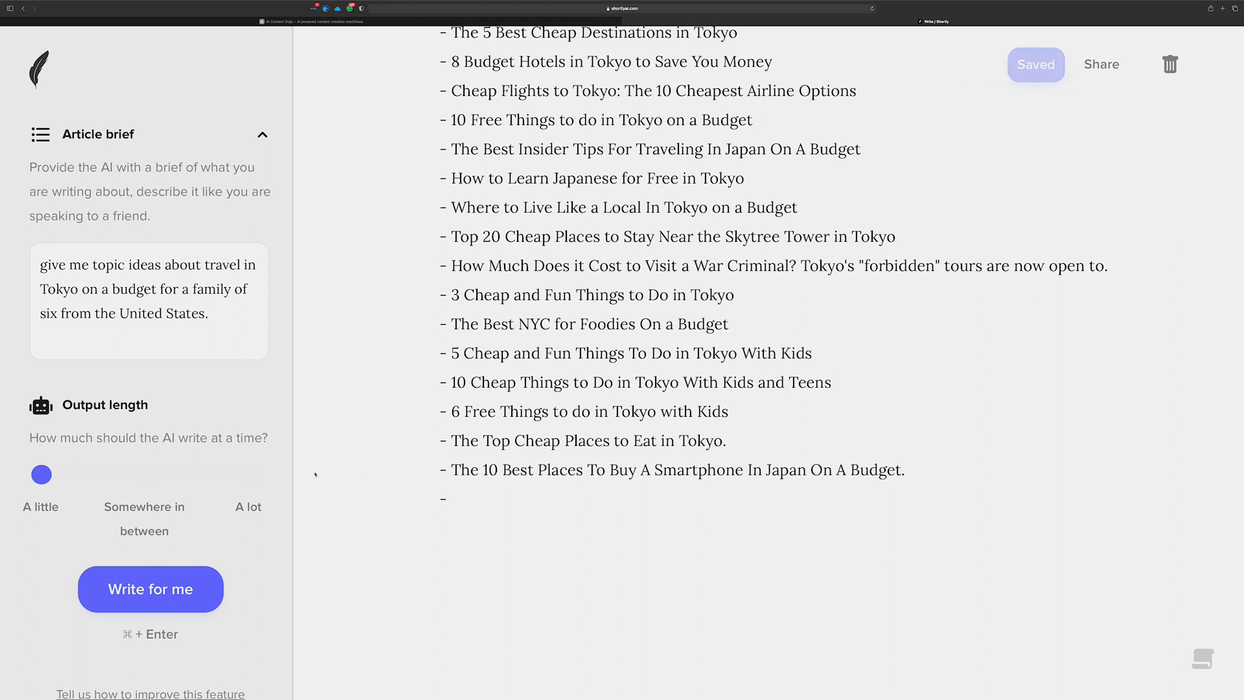
{"action": "left_click", "coordinate": [161, 599]}
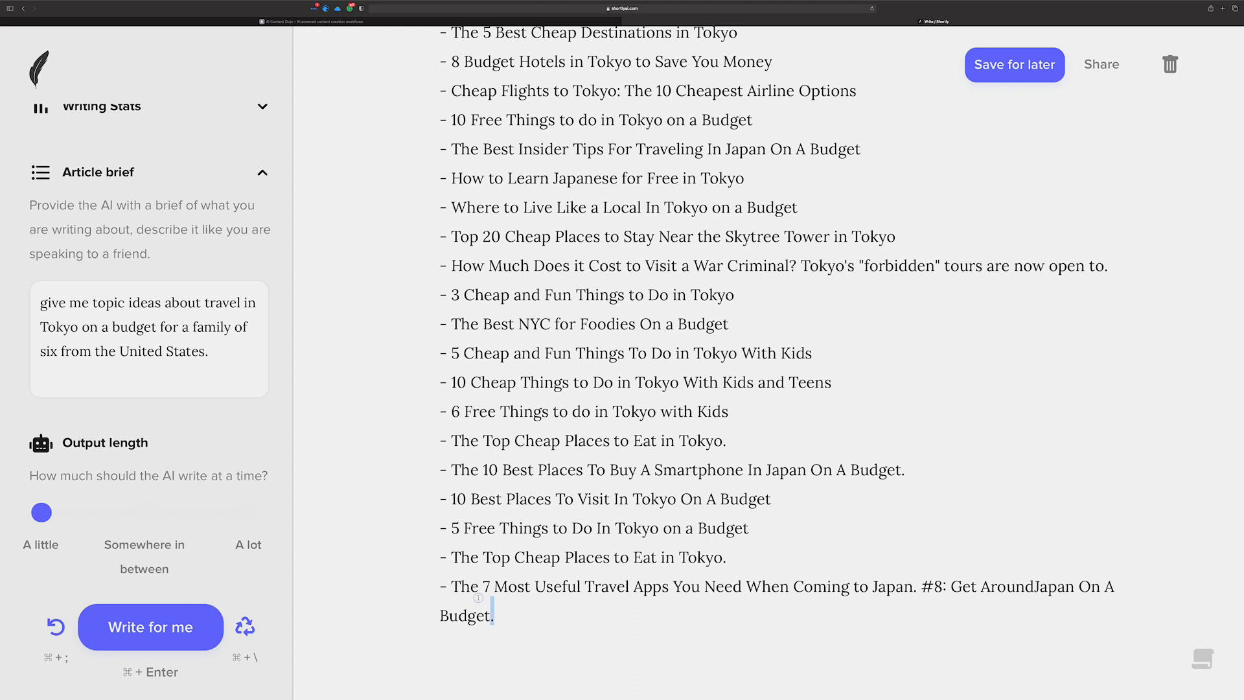
{"action": "left_click_drag", "start_coordinate": [484, 598], "coordinate": [422, 584]}
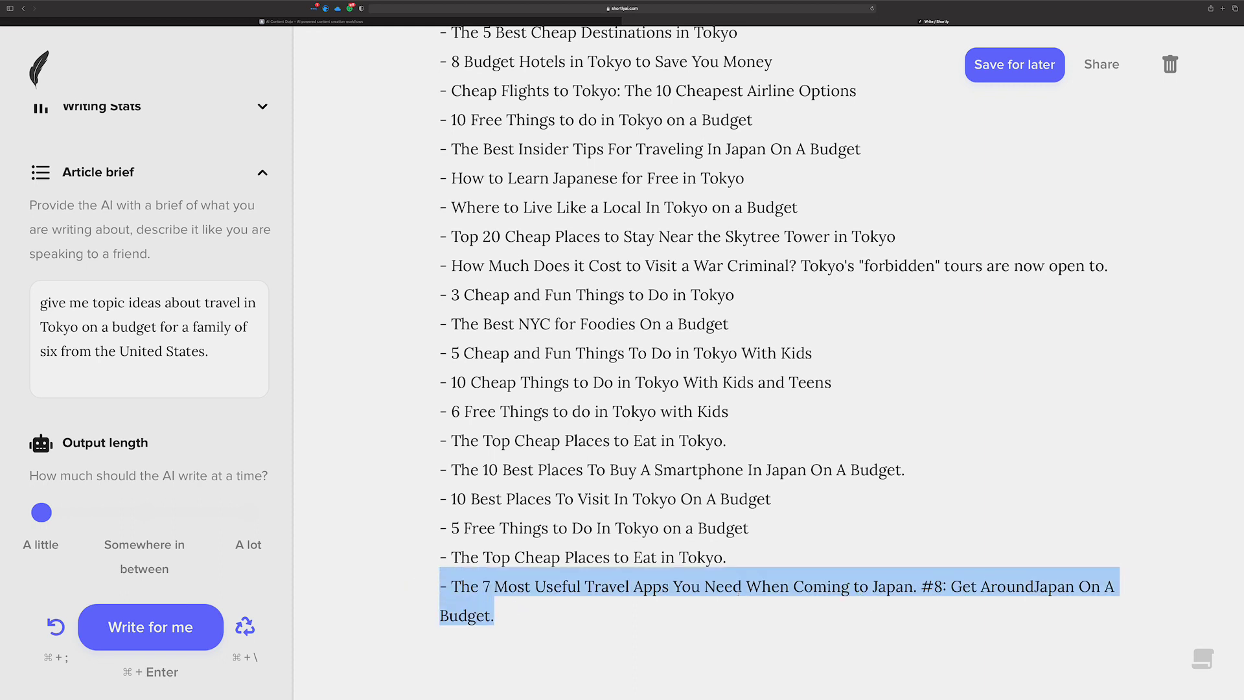
{"action": "key", "text": "BackSpace"}
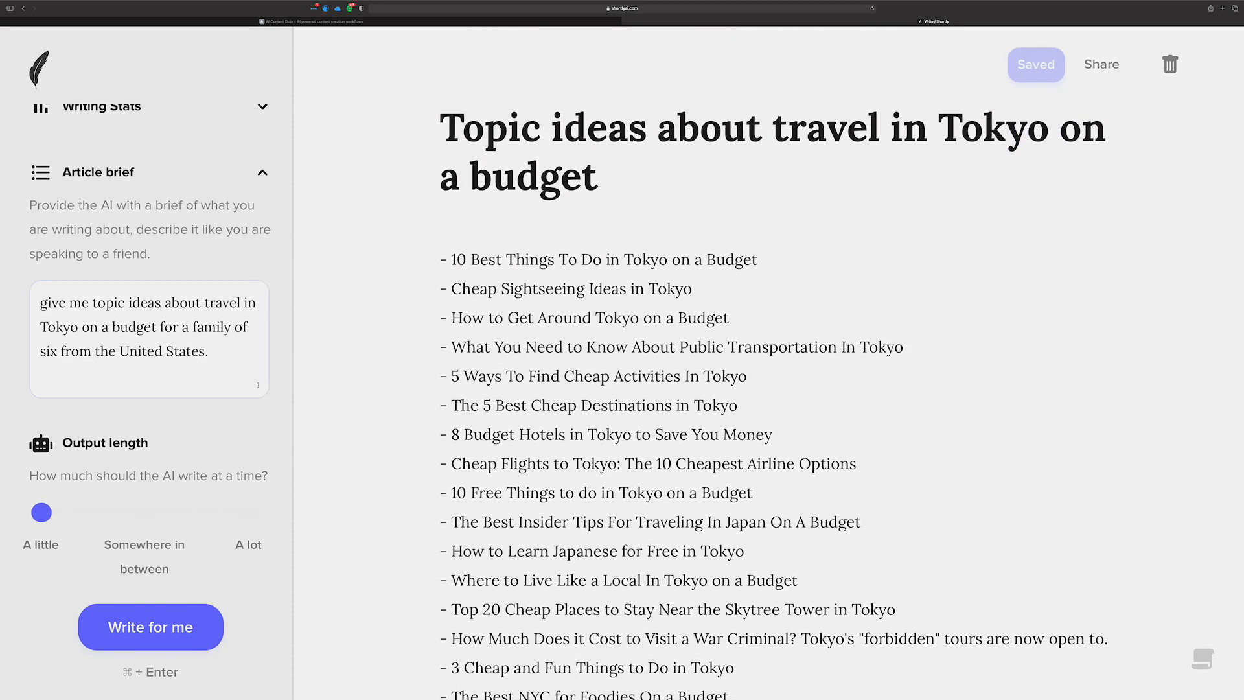
Add the line "Travel in Tokyo on a Budget" directly above the first bullet of the topic list
{"action": "left_click_drag", "start_coordinate": [223, 349], "coordinate": [129, 326]}
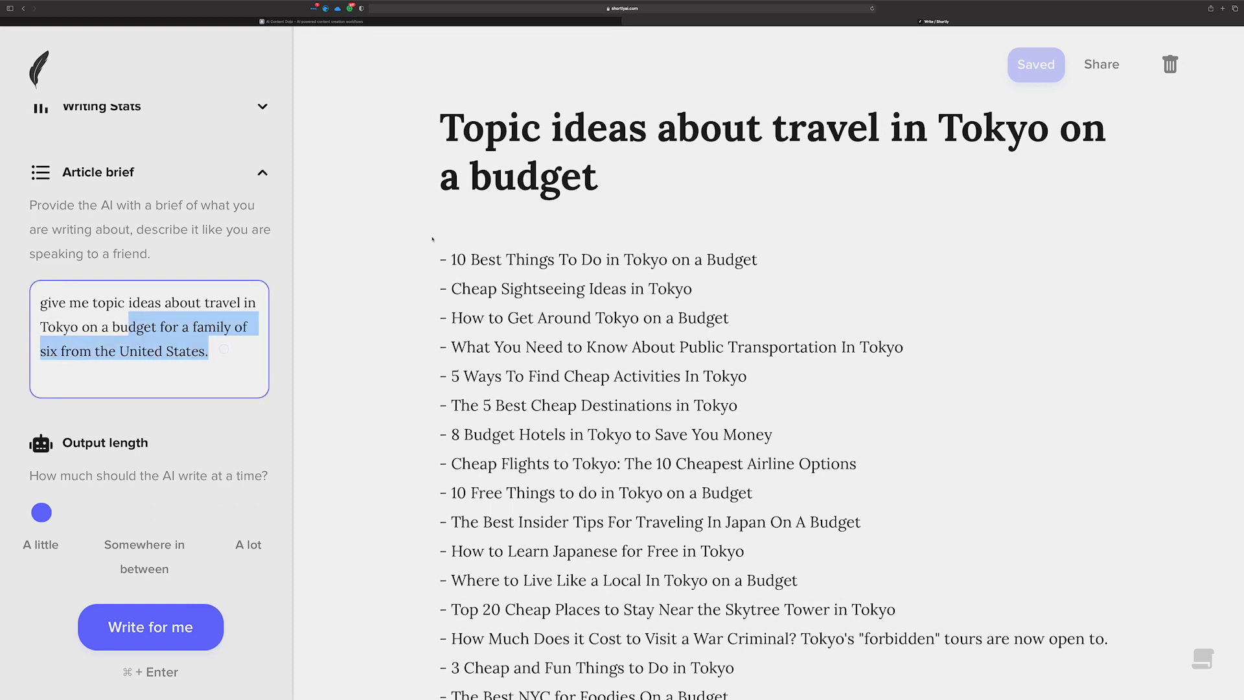
{"action": "left_click", "coordinate": [439, 261]}
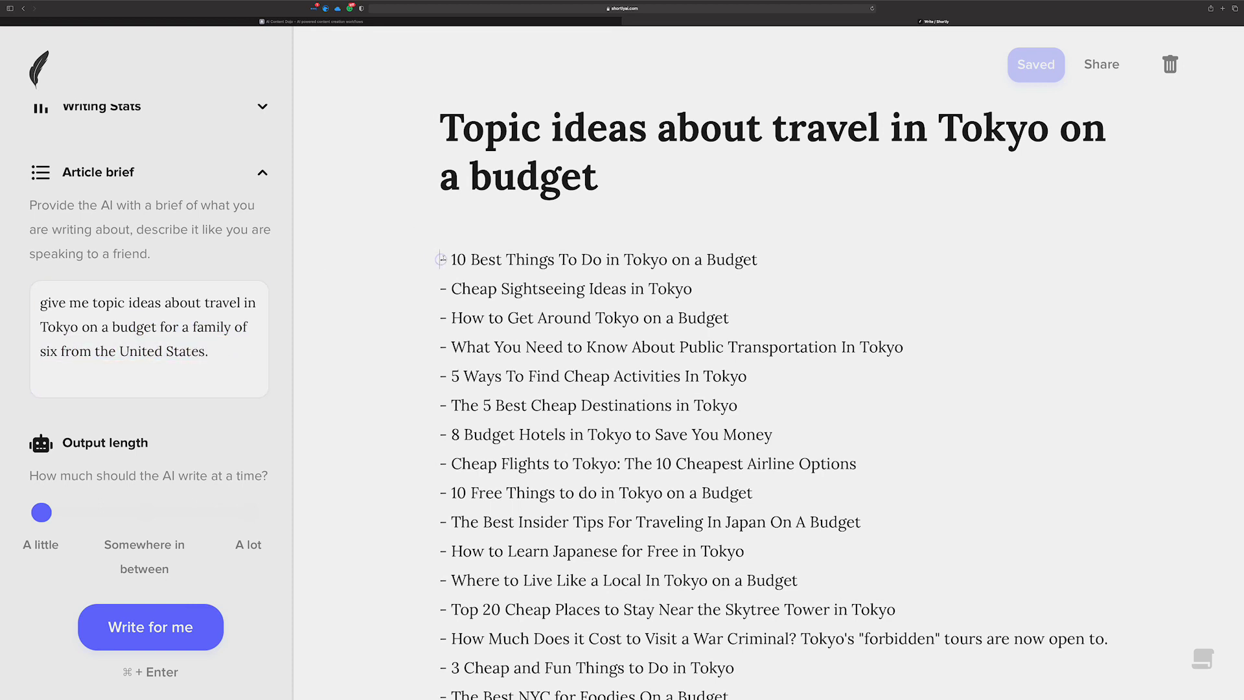
{"action": "key", "text": "Return"}
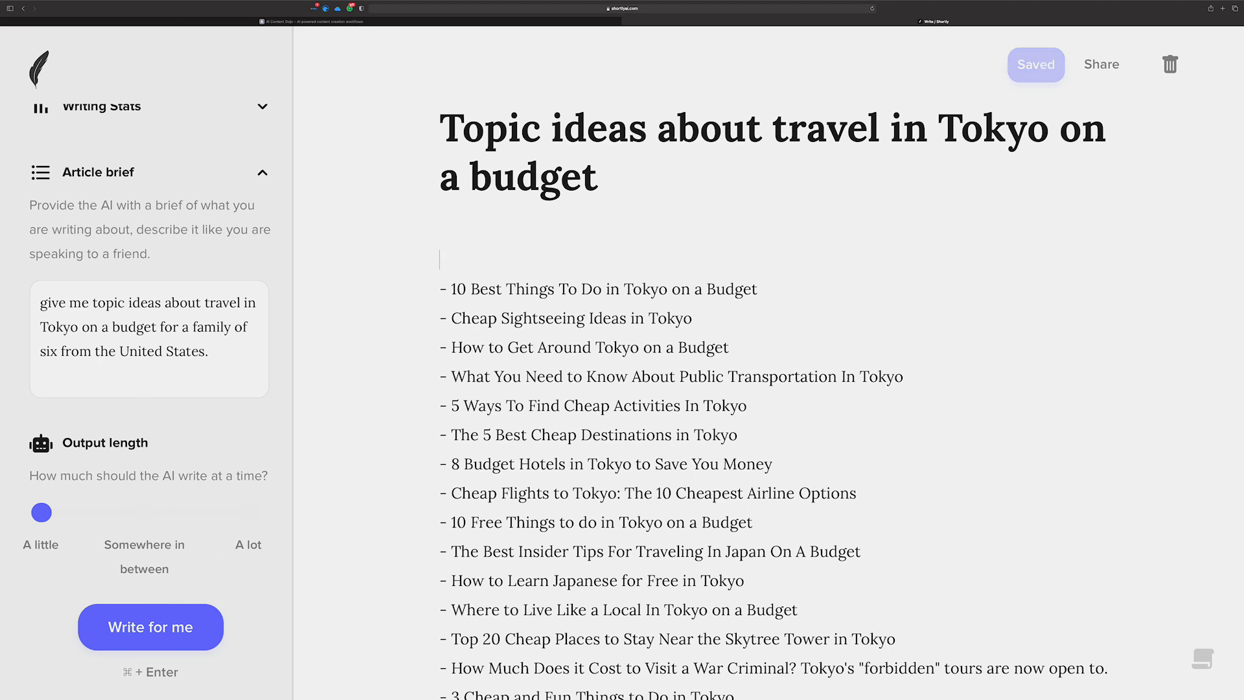
{"action": "left_click", "coordinate": [440, 260]}
{"action": "type", "text": "Travel in Tokyo on"}
{"action": "key", "text": "BackSpace"}
{"action": "key", "text": "BackSpace"}
{"action": "type", "text": "a"}
{"action": "key", "text": "BackSpace"}
{"action": "type", "text": "a Budget"}
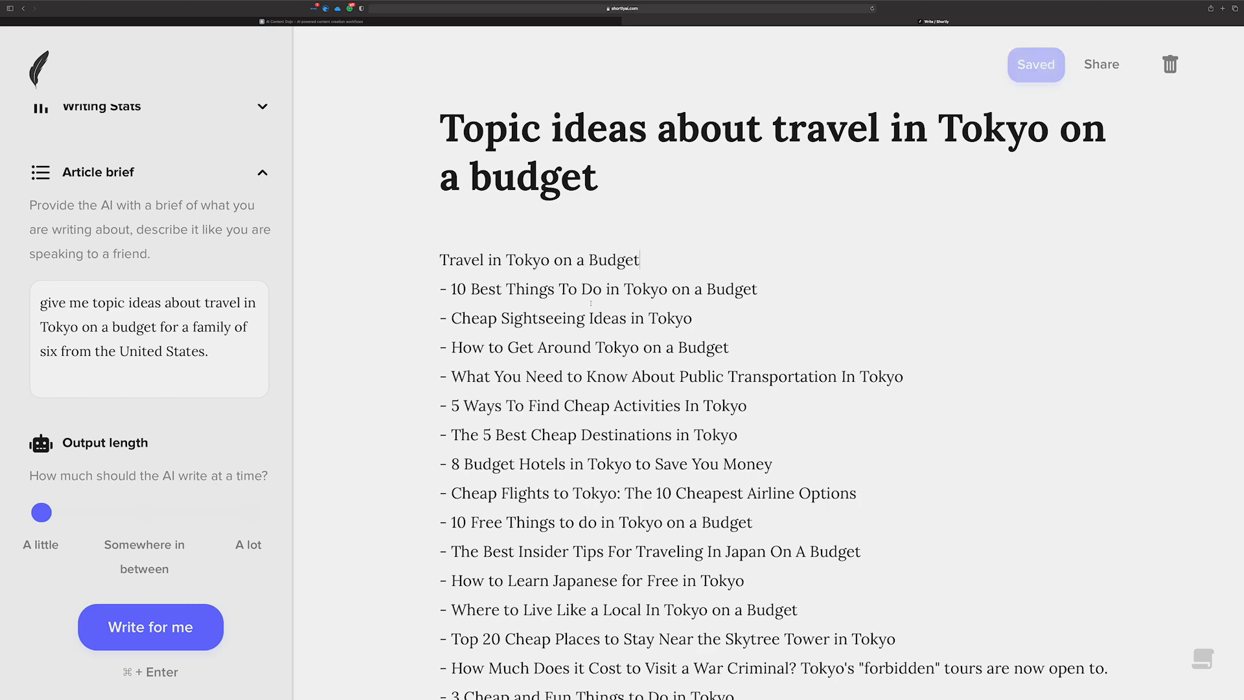
Add a "///" separator line below the last bullet of the list
{"action": "scroll", "coordinate": [806, 498], "scroll_direction": "down", "scroll_amount": 10}
{"action": "left_click", "coordinate": [764, 475]}
{"action": "key", "text": "Return"}
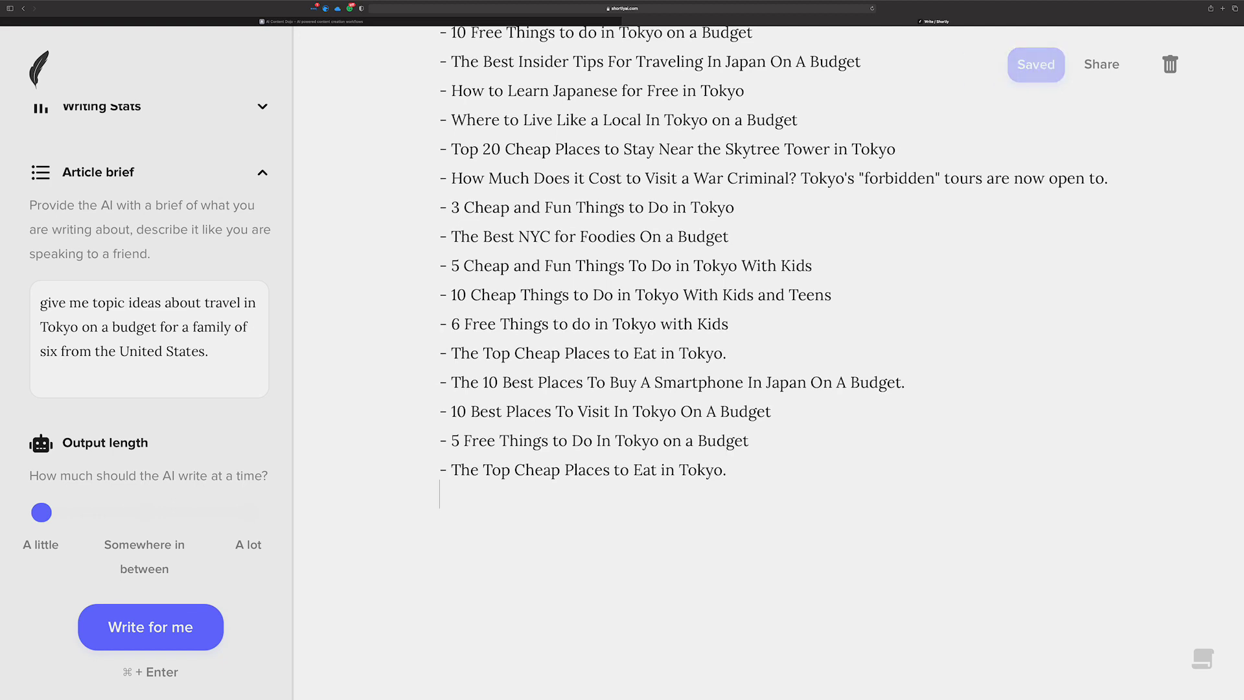
{"action": "type", "text": "//"}
{"action": "key", "text": "BackSpace"}
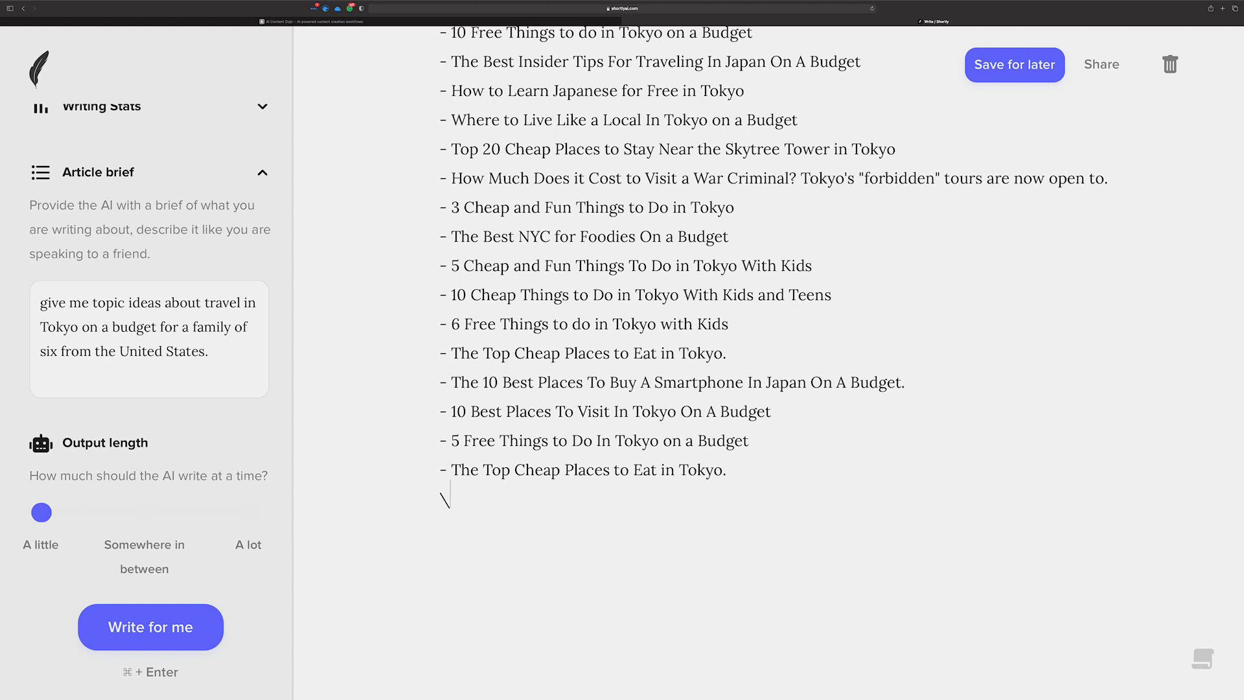
{"action": "type", "text": "///"}
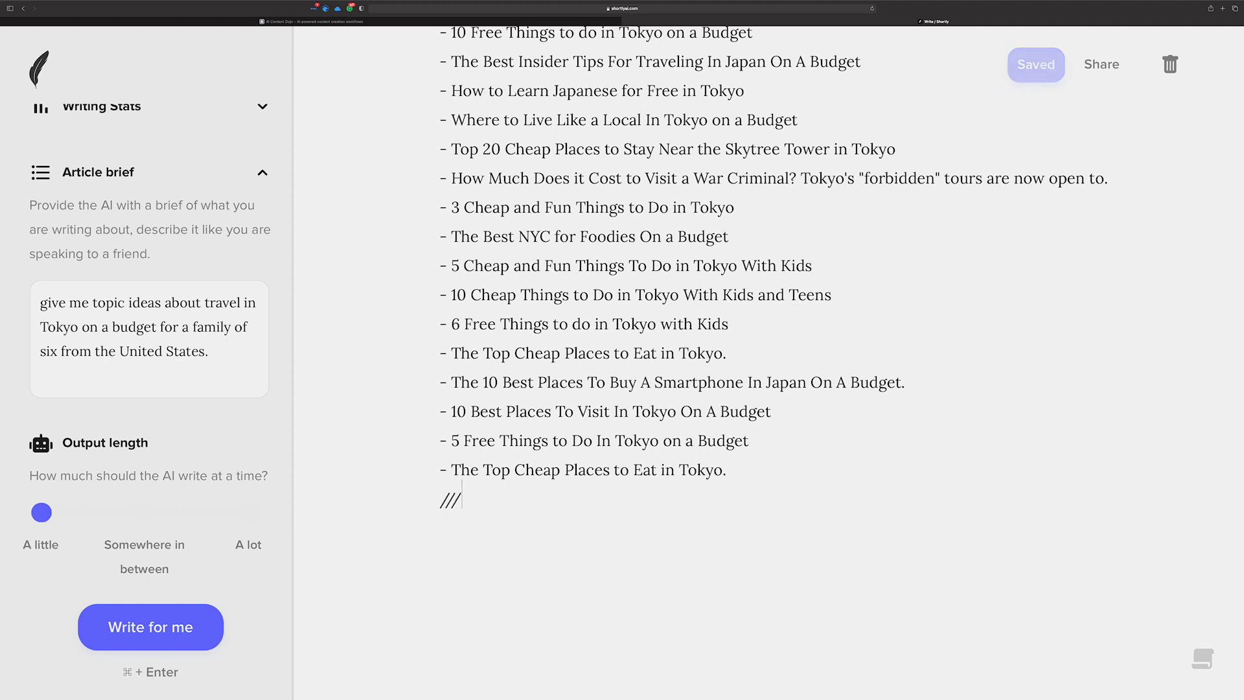
Write the command "/instruct [topic ideas for travel in Tokyo for dining experiences]" on a new line under the "///" separator
{"action": "key", "text": "Return"}
{"action": "type", "text": "/i"}
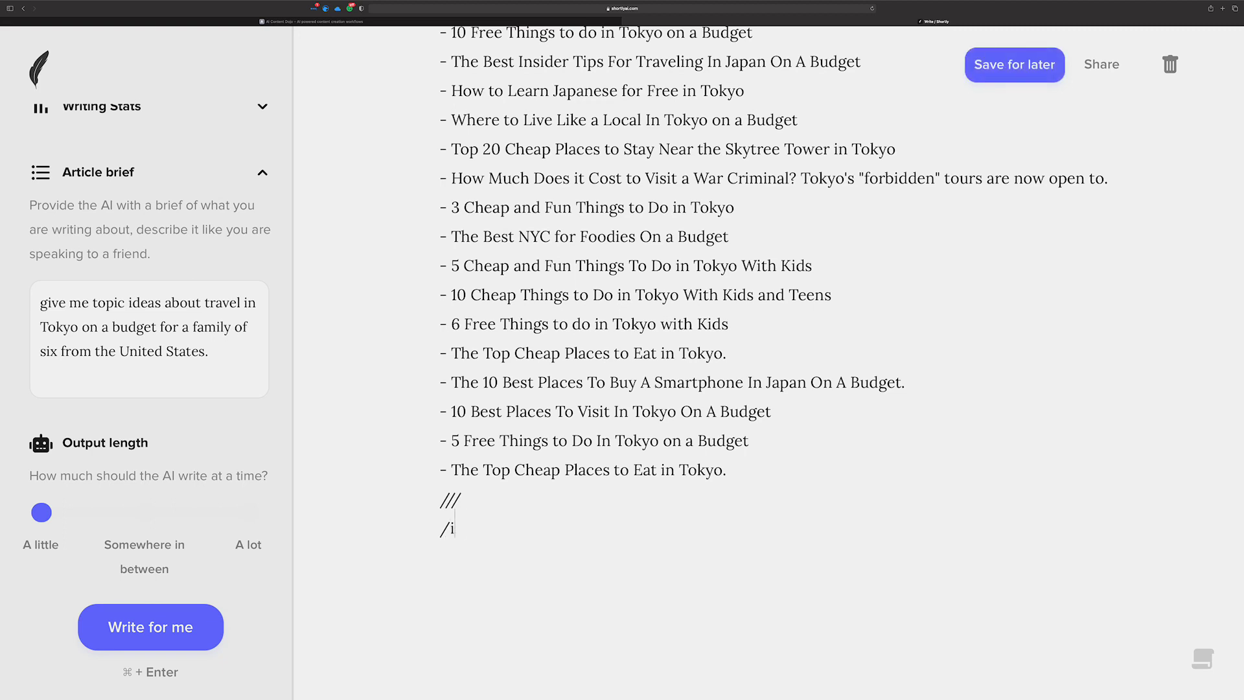
{"action": "type", "text": "nstruct [topic idea"}
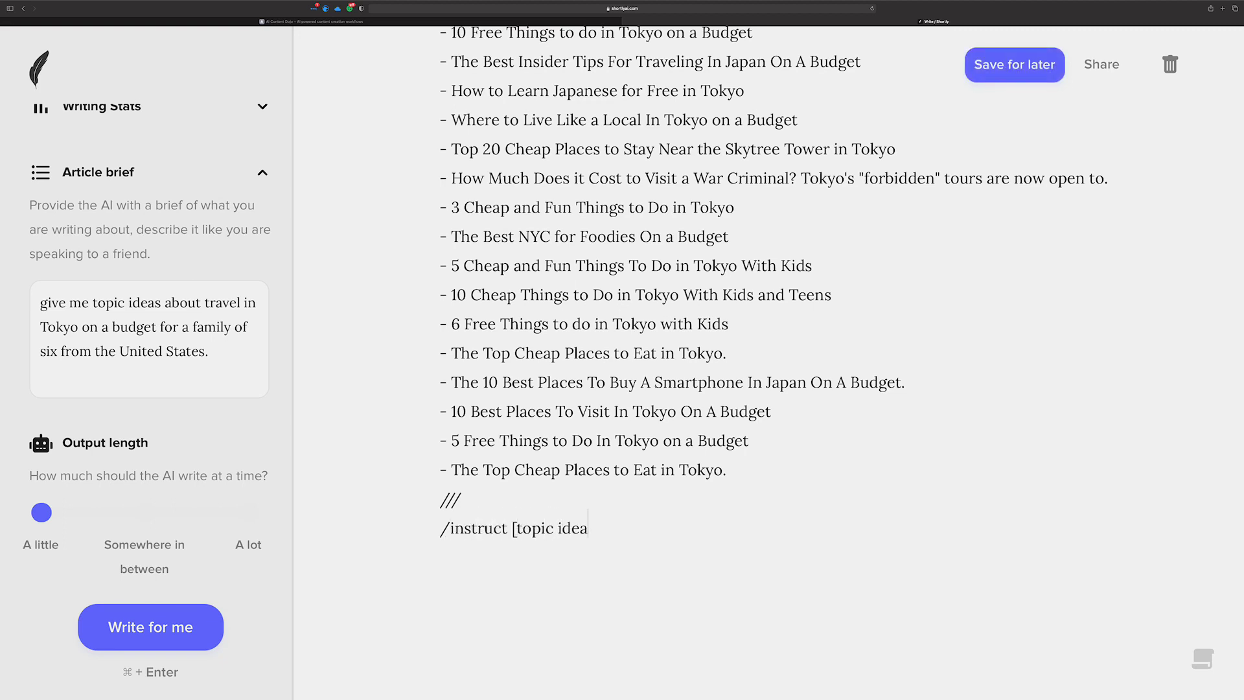
{"action": "type", "text": "s for travel in Tokyo"}
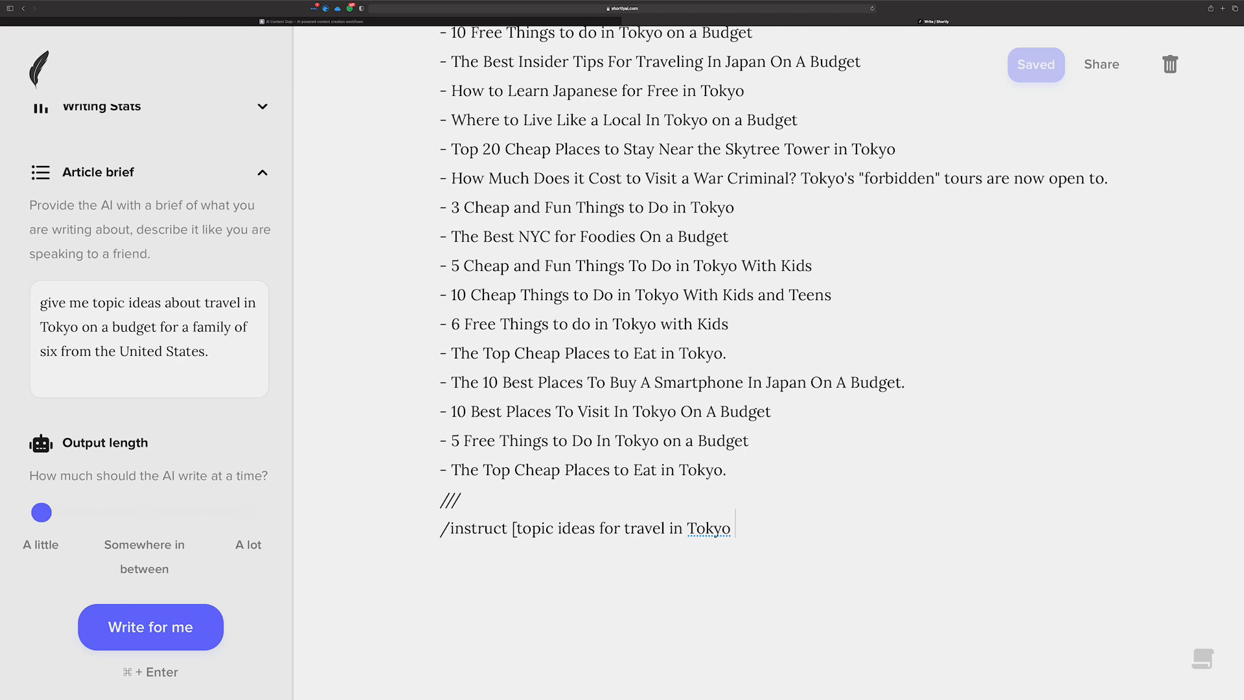
{"action": "type", "text": "for din"}
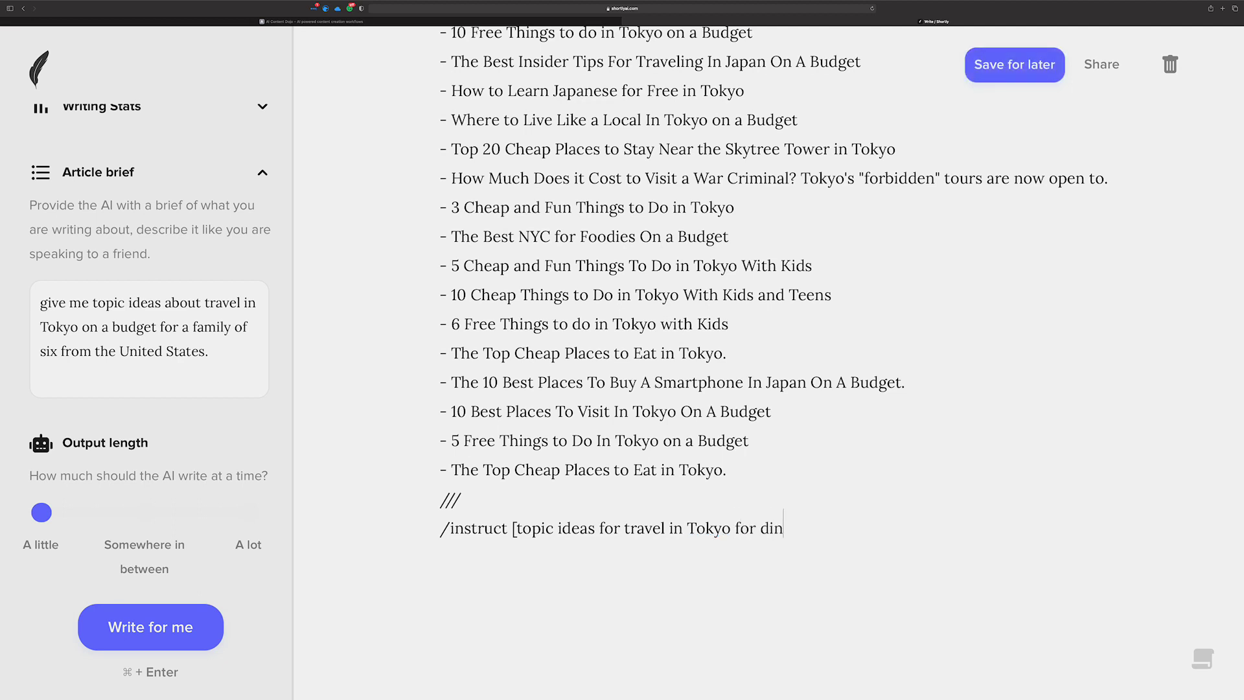
{"action": "type", "text": "ing experience"}
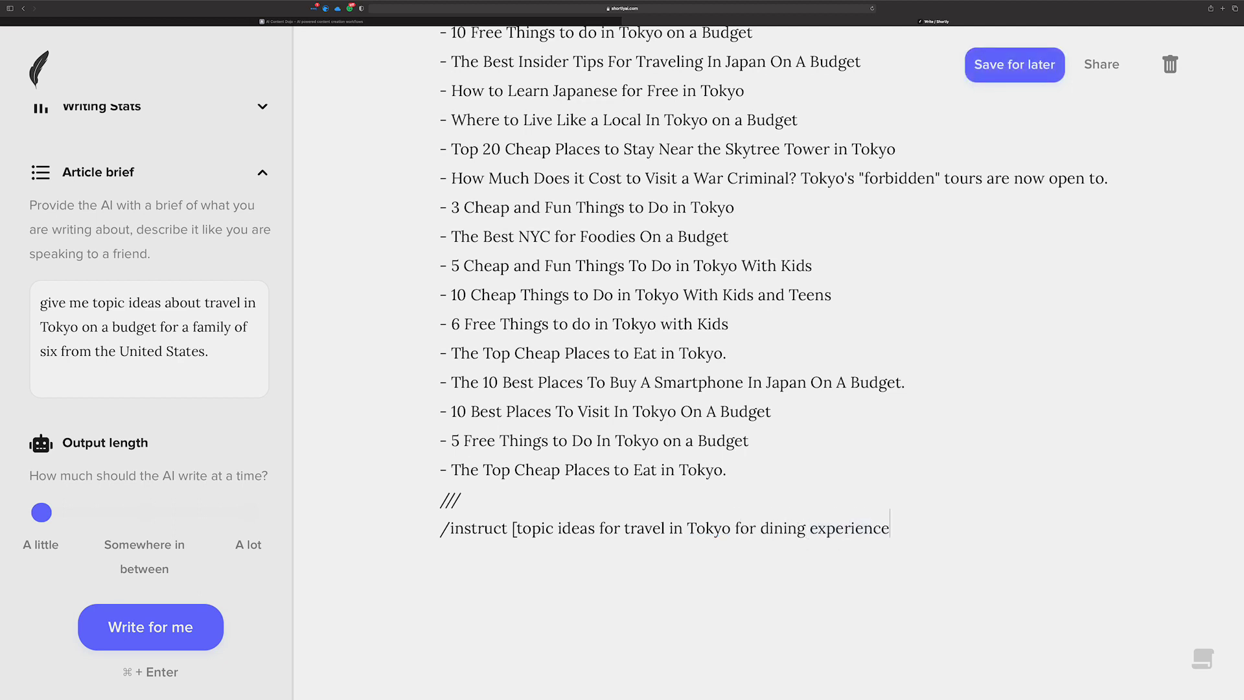
{"action": "type", "text": "s]"}
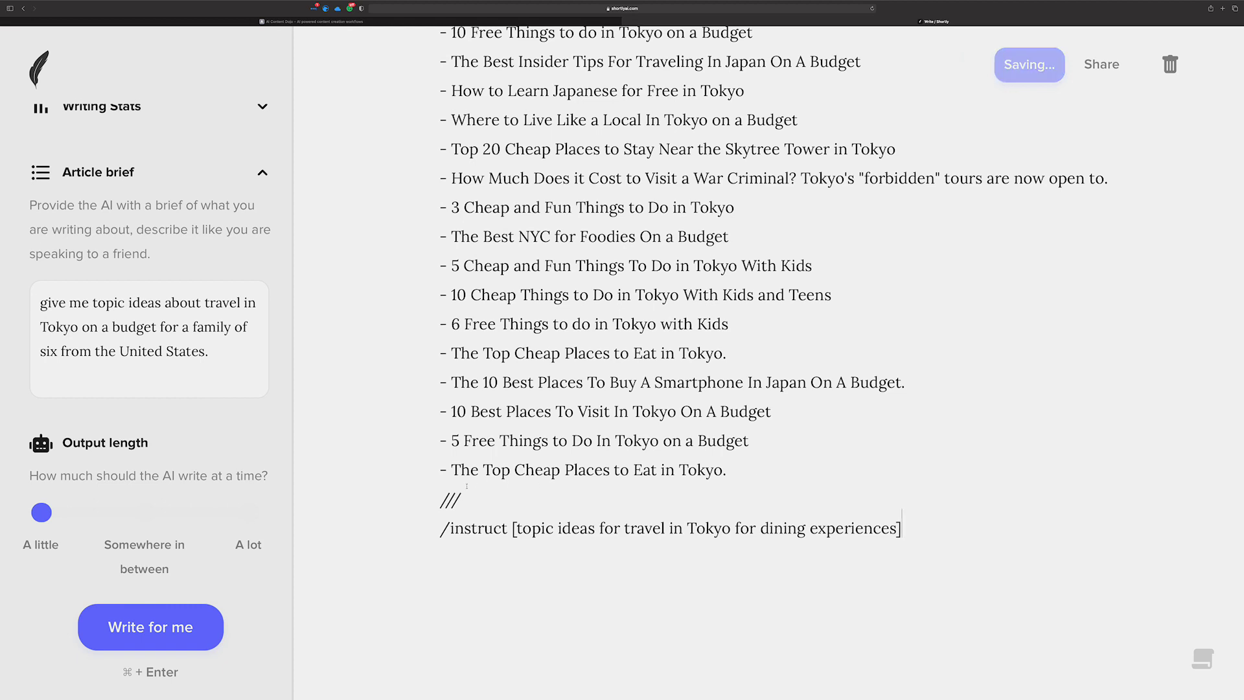
{"action": "left_click_drag", "start_coordinate": [477, 504], "coordinate": [437, 507]}
{"action": "left_click", "coordinate": [489, 501]}
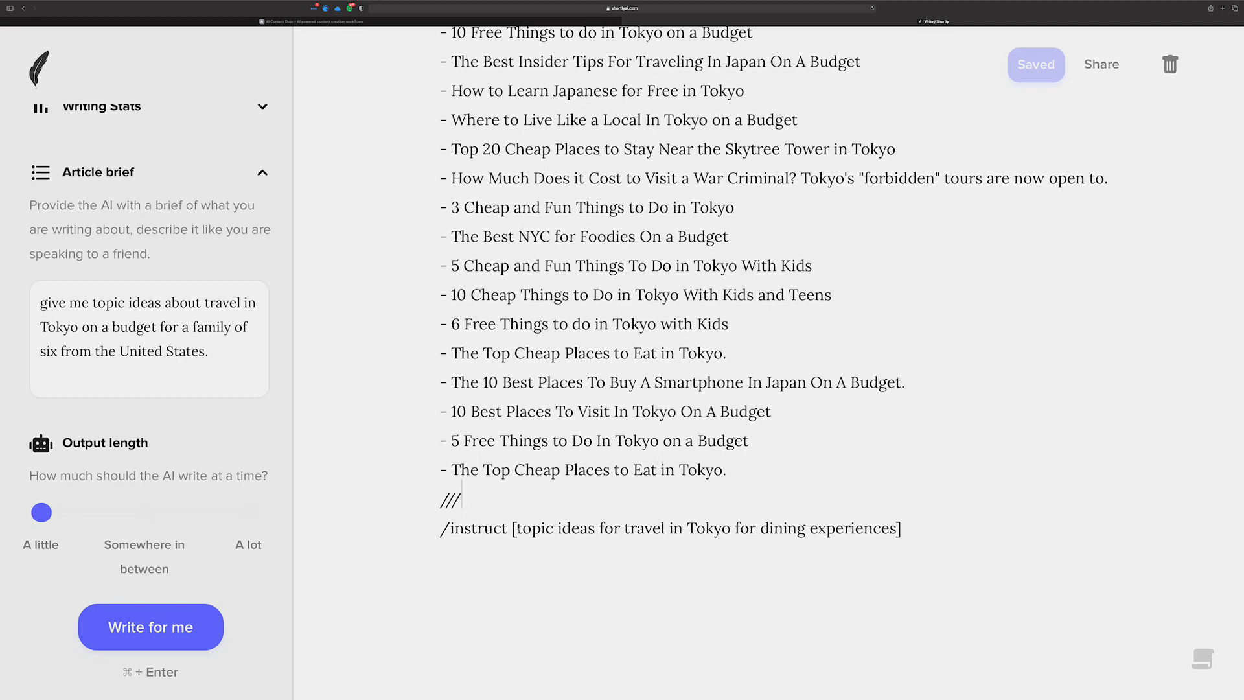
{"action": "left_click_drag", "start_coordinate": [528, 531], "coordinate": [603, 528]}
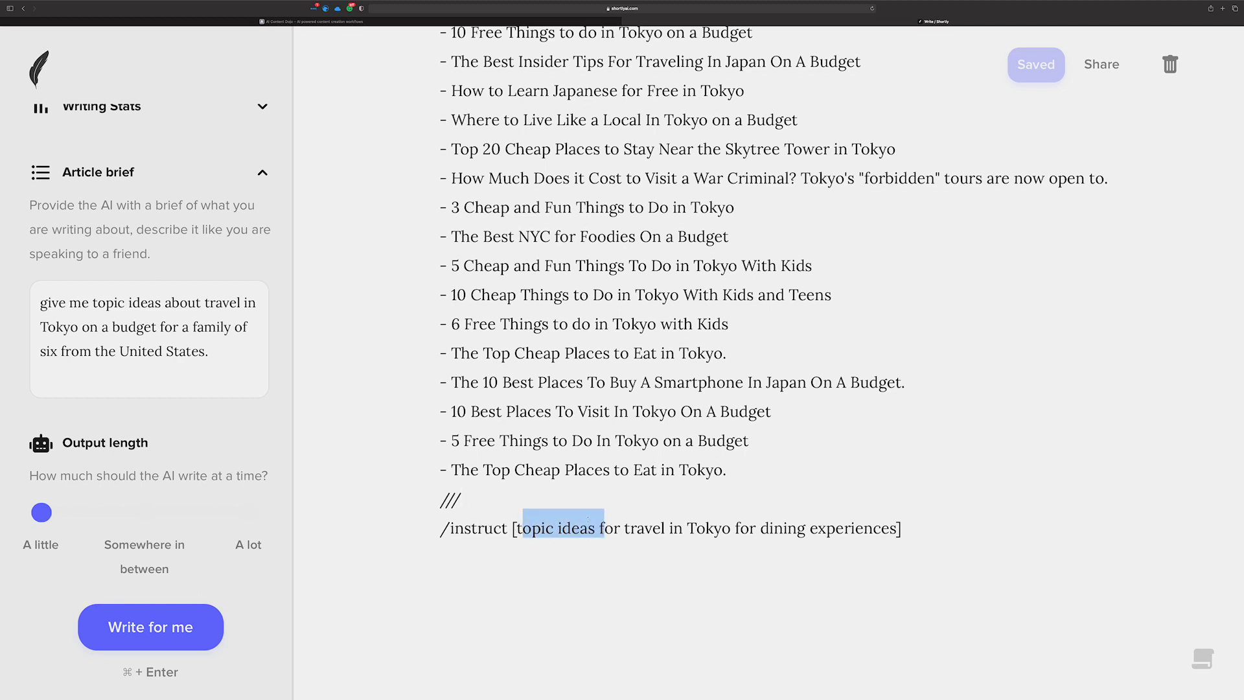
{"action": "left_click", "coordinate": [211, 363]}
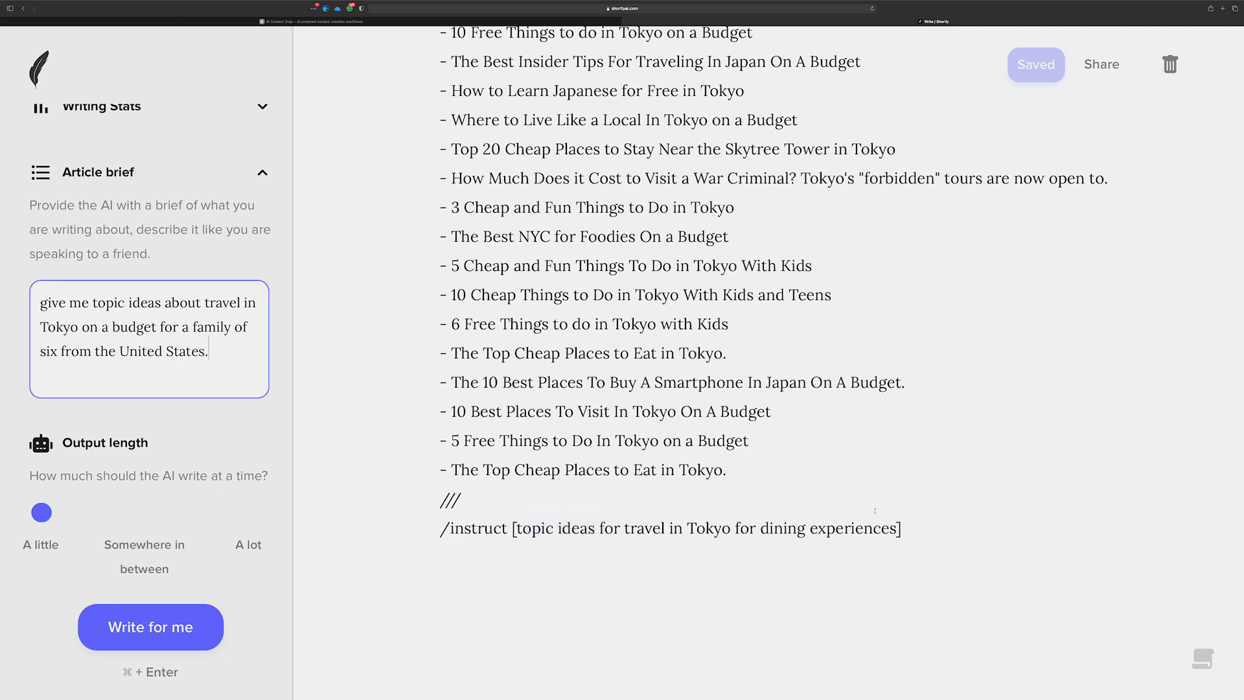
Have the AI write from the /instruct command, compare the output with the bullets above, and undo the generated text
{"action": "left_click", "coordinate": [907, 528]}
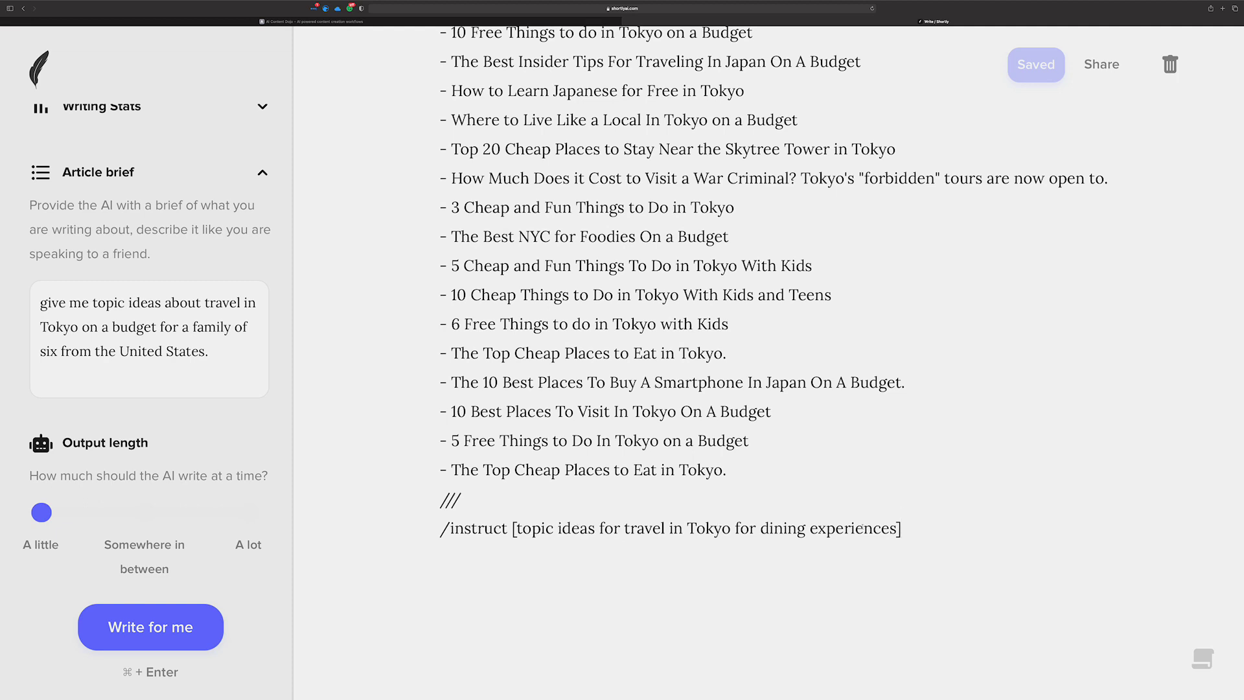
{"action": "key", "text": "super+Return"}
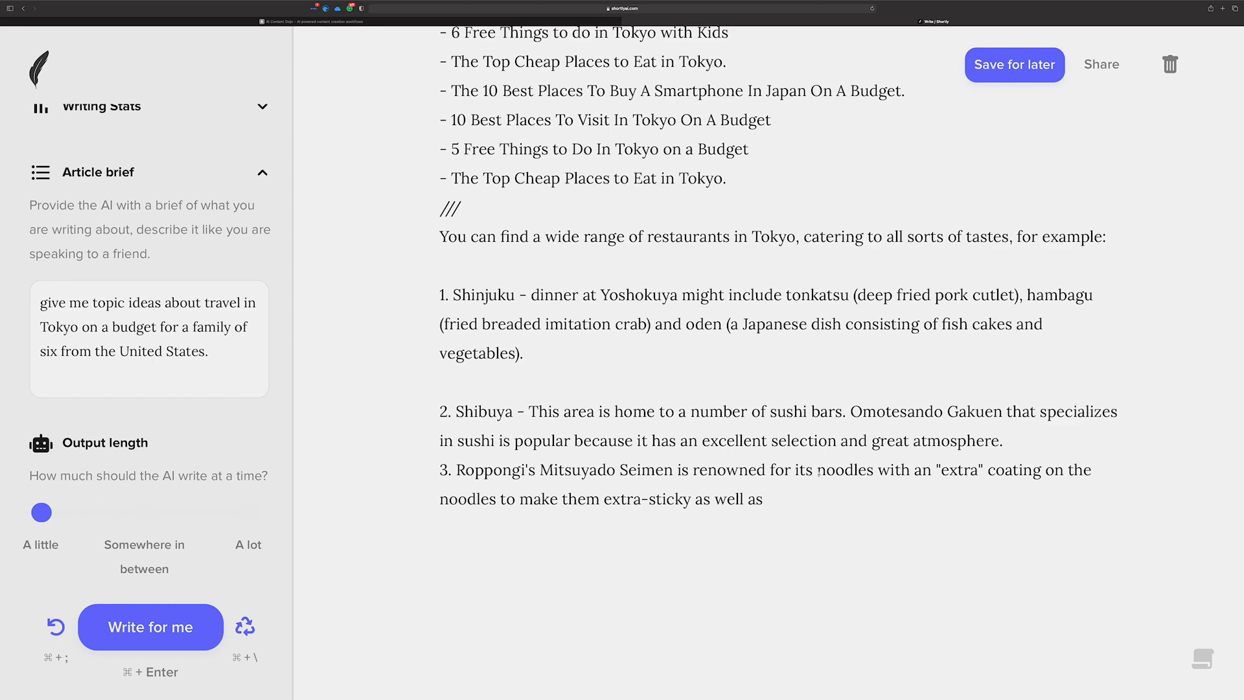
{"action": "scroll", "coordinate": [839, 461], "scroll_direction": "down", "scroll_amount": 1}
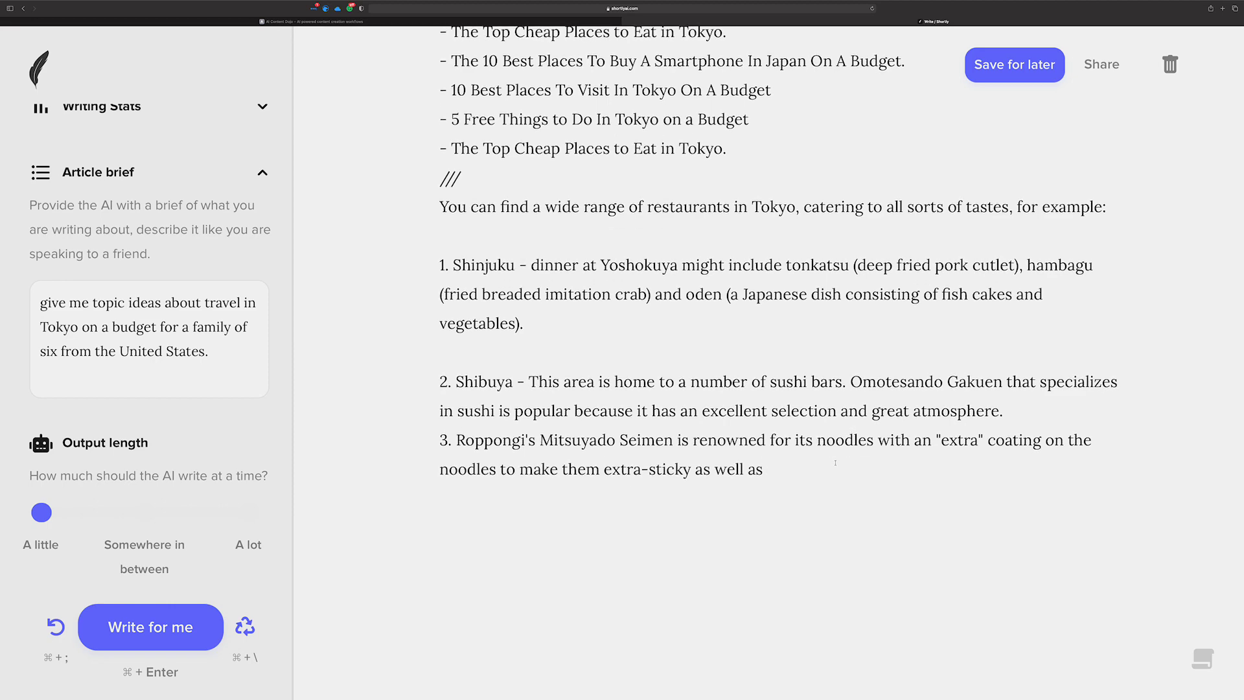
{"action": "scroll", "coordinate": [647, 386], "scroll_direction": "up", "scroll_amount": 4}
{"action": "scroll", "coordinate": [647, 387], "scroll_direction": "up", "scroll_amount": 1}
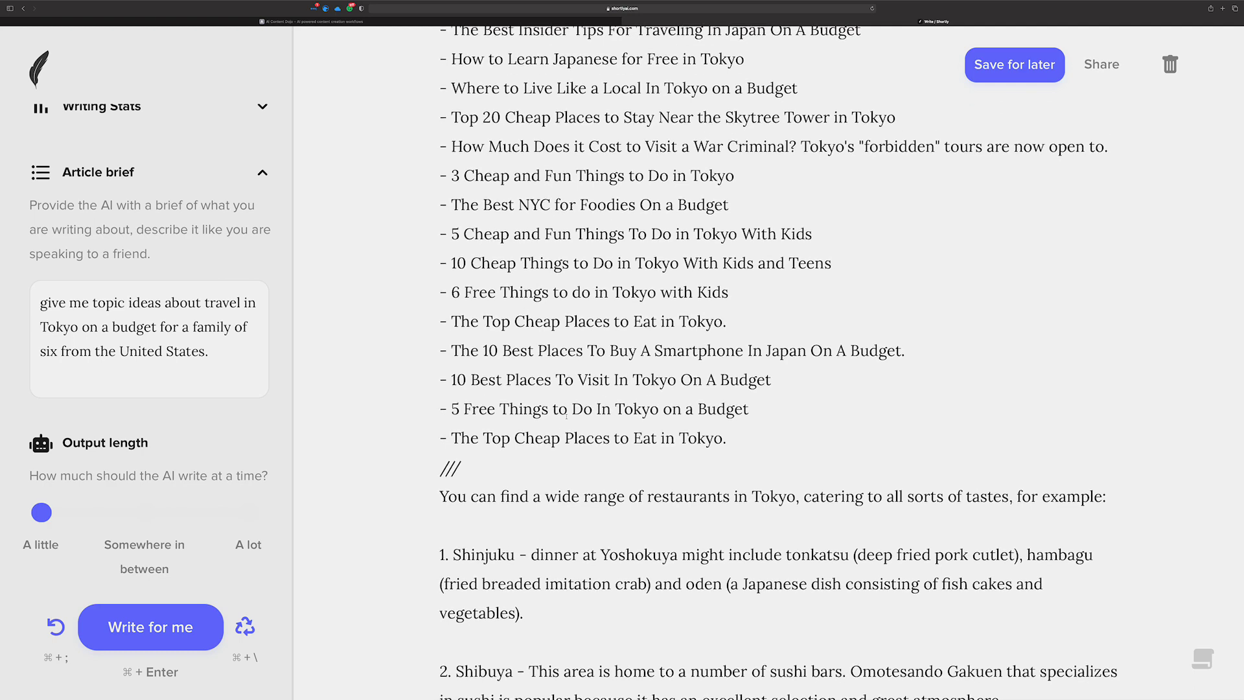
{"action": "left_click_drag", "start_coordinate": [452, 439], "coordinate": [440, 379]}
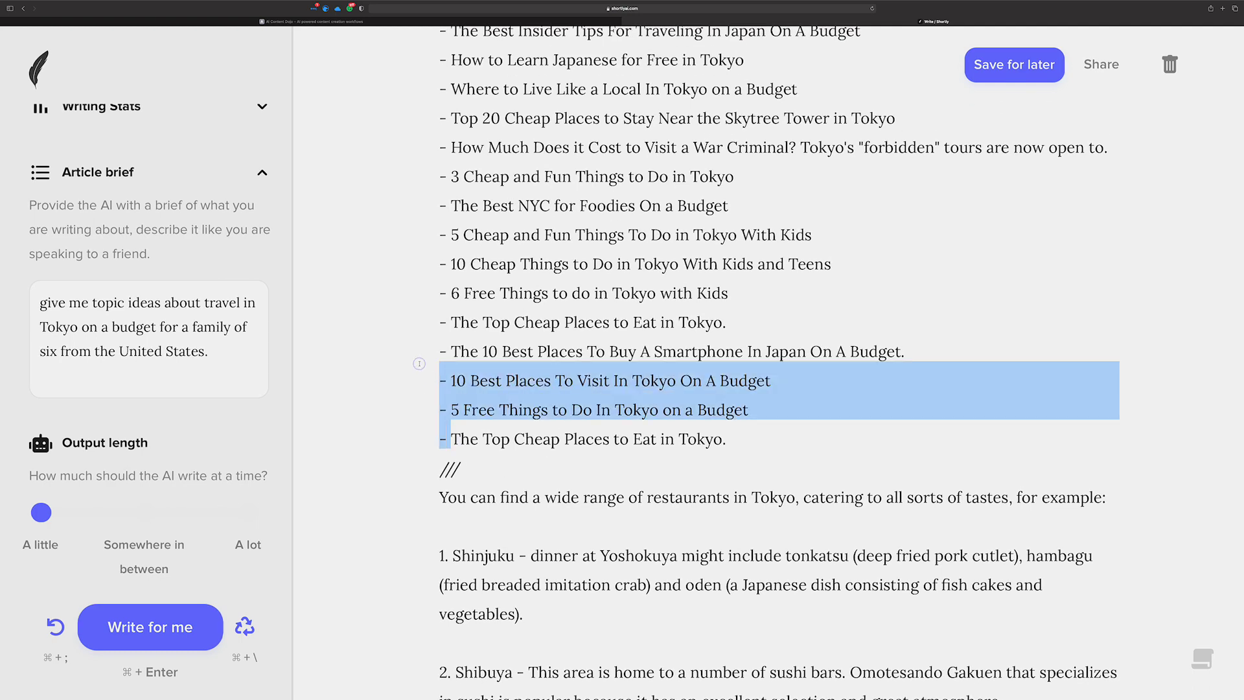
{"action": "left_click", "coordinate": [502, 466]}
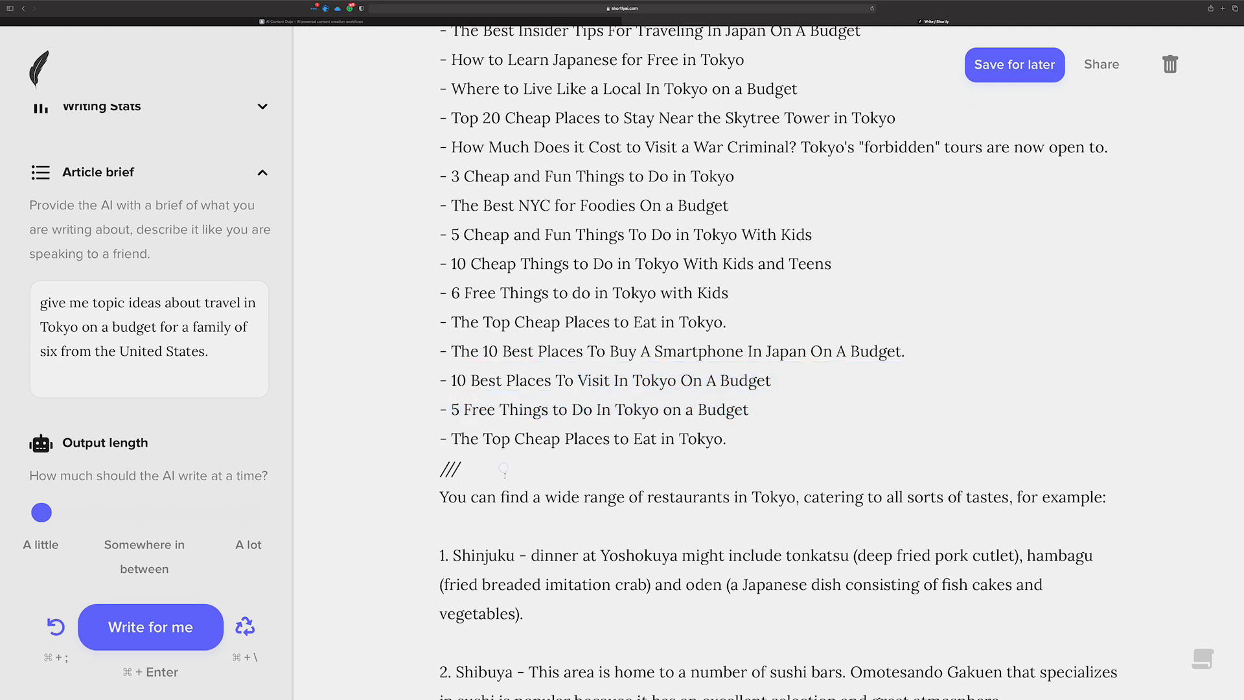
{"action": "scroll", "coordinate": [508, 472], "scroll_direction": "up", "scroll_amount": 4}
{"action": "scroll", "coordinate": [514, 476], "scroll_direction": "down", "scroll_amount": 9}
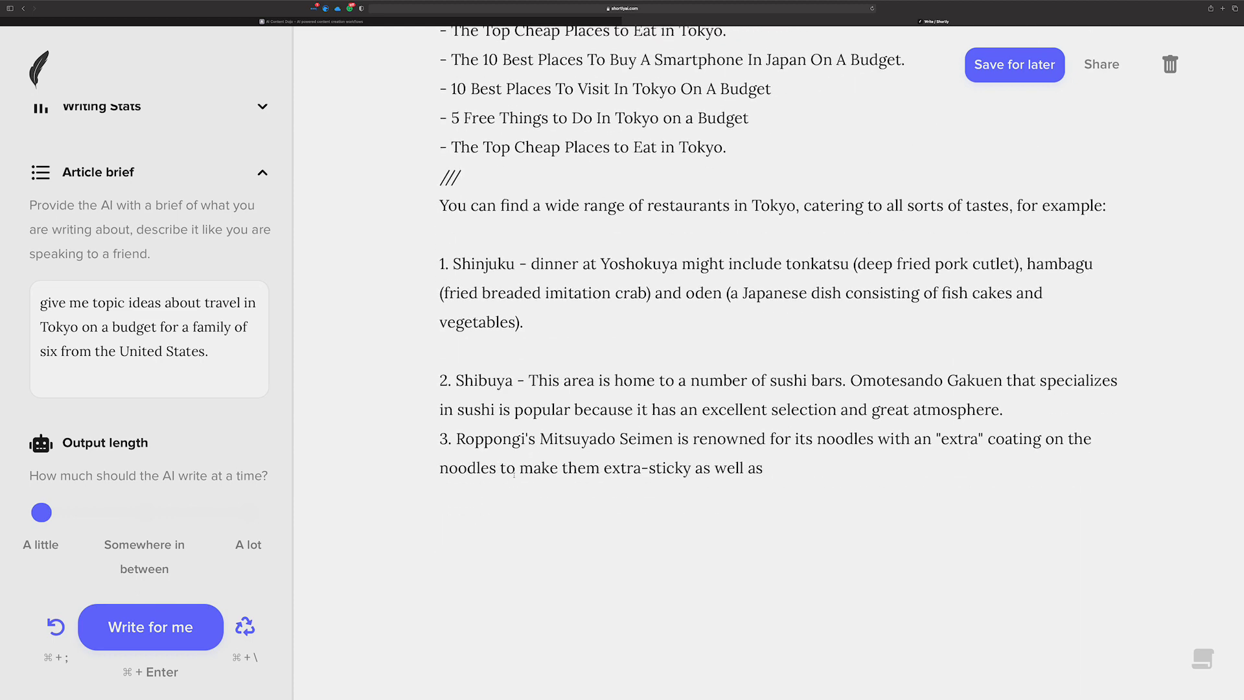
{"action": "key", "text": "super+semicolon"}
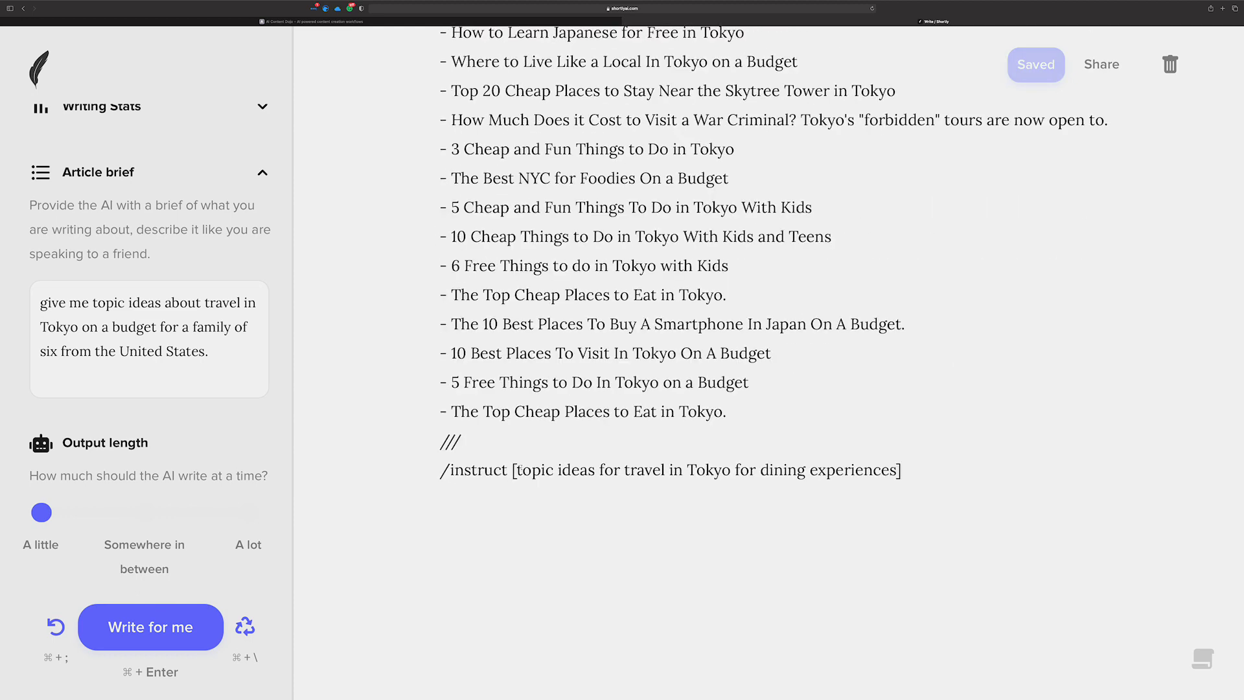
Insert "give me some" before "topic ideas" in the bracketed instruction
{"action": "left_click", "coordinate": [516, 469]}
{"action": "type", "text": "givb"}
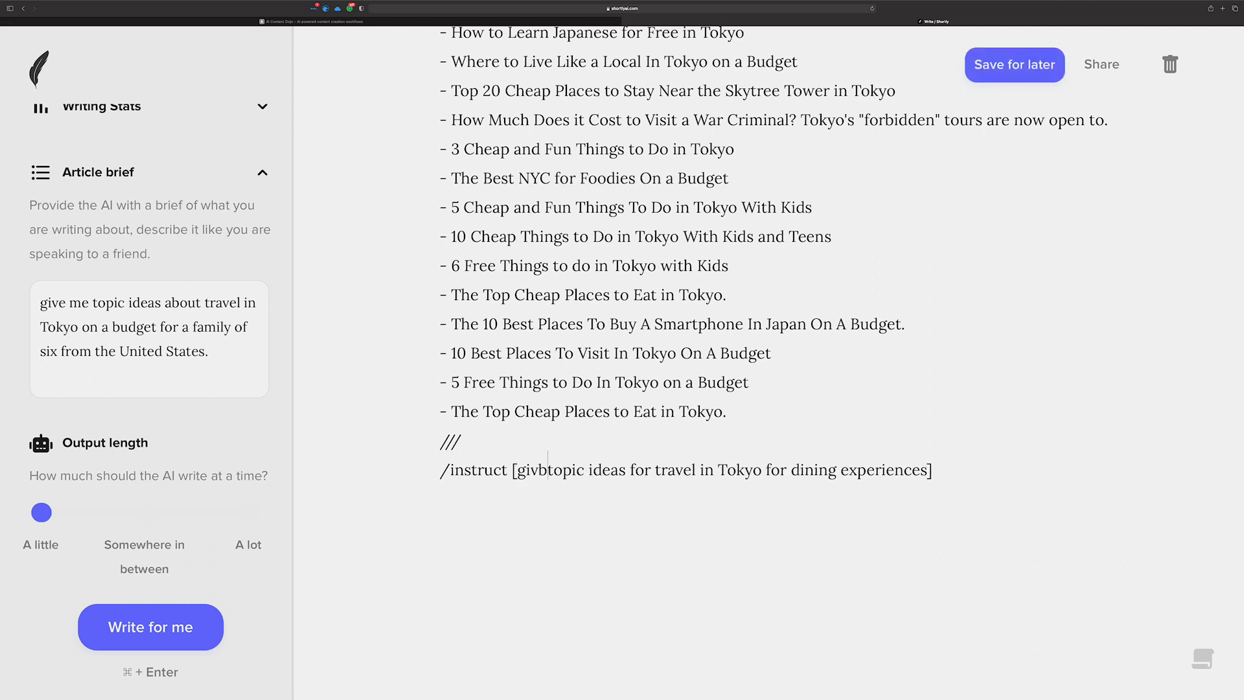
{"action": "type", "text": "e me"}
{"action": "key", "text": "BackSpace"}
{"action": "key", "text": "BackSpace"}
{"action": "key", "text": "BackSpace"}
{"action": "key", "text": "BackSpace"}
{"action": "key", "text": "BackSpace"}
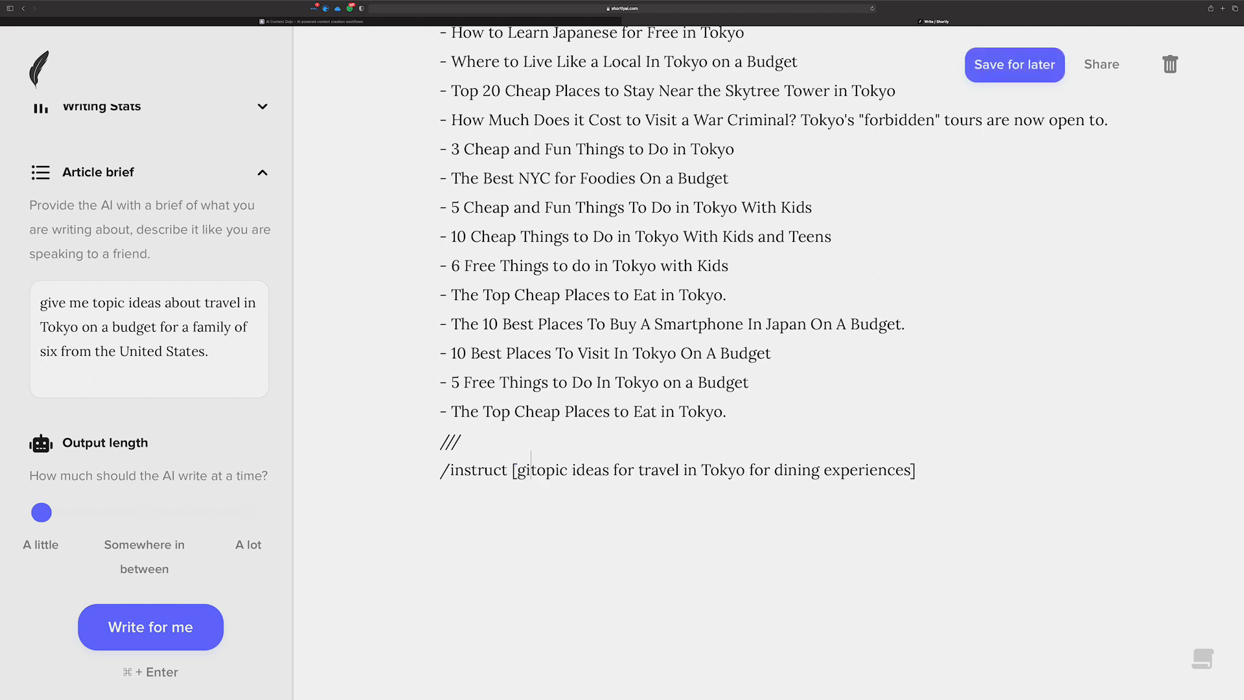
{"action": "type", "text": "ve me some"}
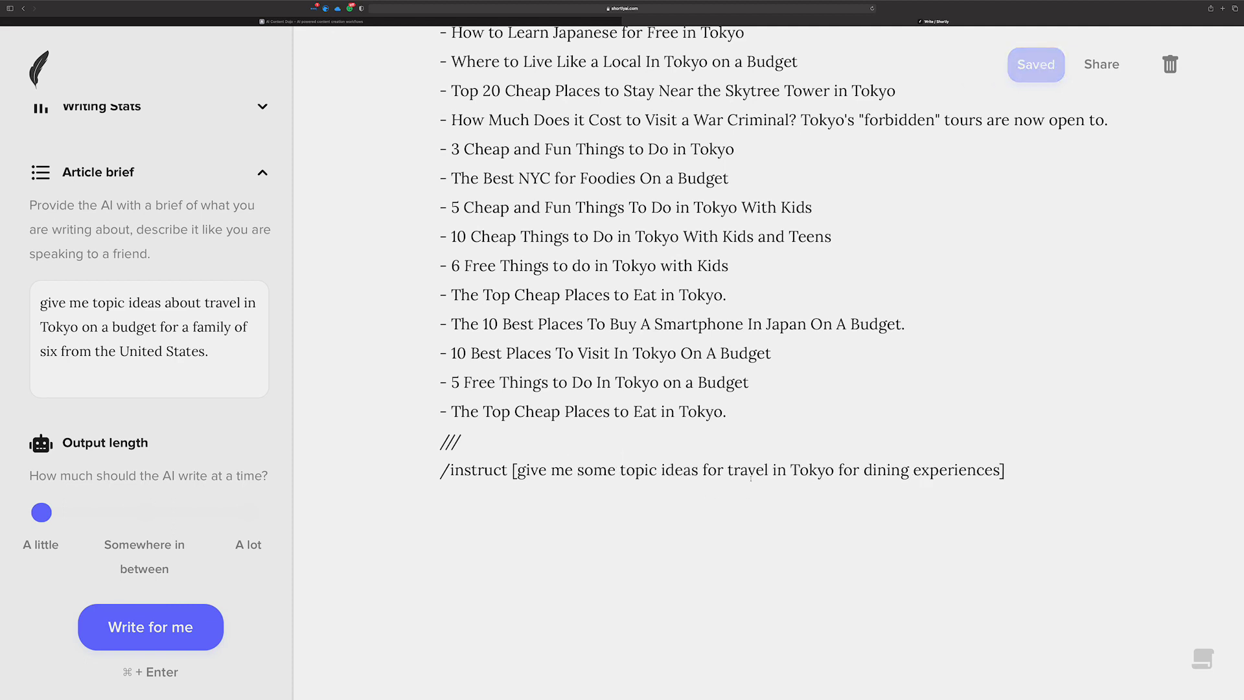
Replace "travel" with "dining" in the instruction and insert "to write about" after "ideas"
{"action": "double_click", "coordinate": [748, 471]}
{"action": "type", "text": "dining"}
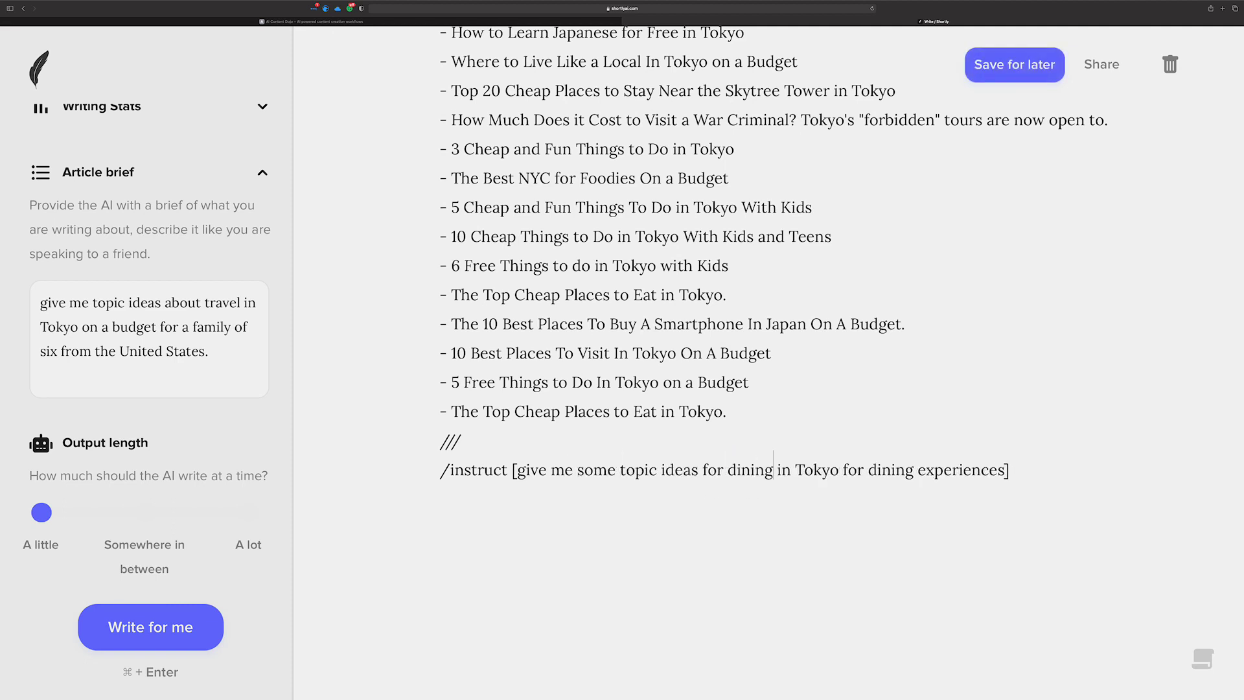
{"action": "left_click", "coordinate": [702, 468]}
{"action": "type", "text": "wo"}
{"action": "key", "text": "BackSpace"}
{"action": "key", "text": "BackSpace"}
{"action": "type", "text": "to write about"}
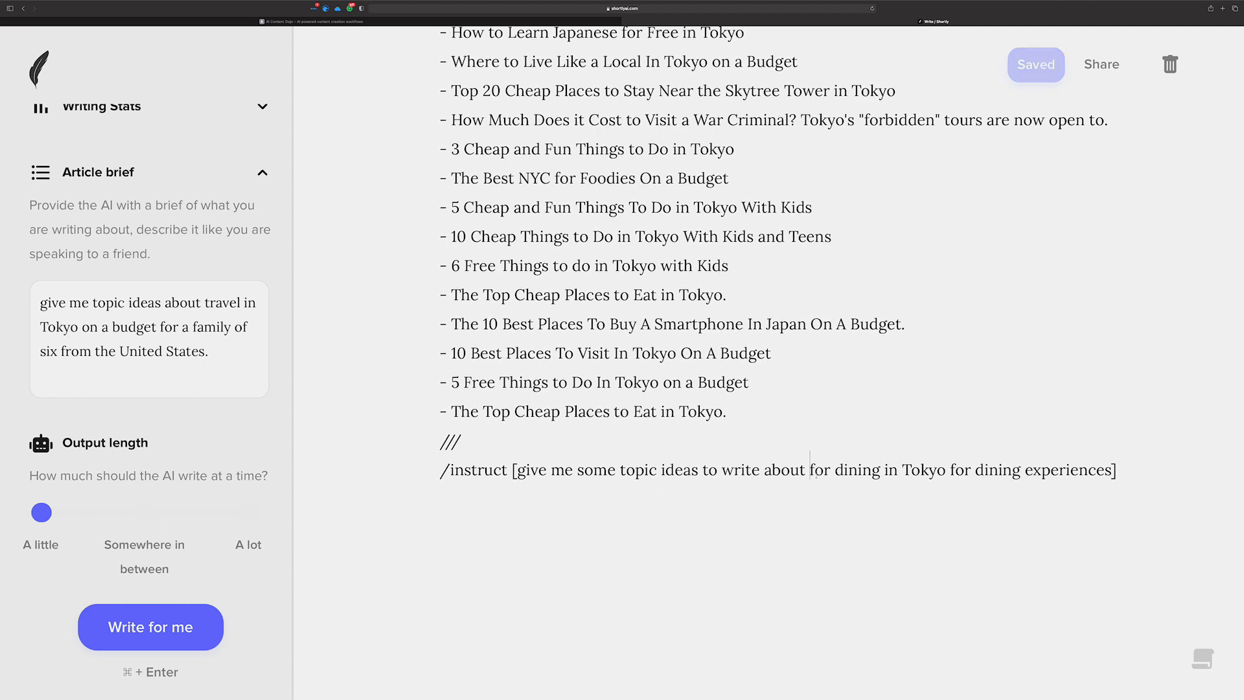
Trim the instruction to "give me some topic ideas to write about dining in Tokyo" and have the AI write from it
{"action": "key", "text": "Delete"}
{"action": "key", "text": "Delete"}
{"action": "key", "text": "Delete"}
{"action": "key", "text": "Delete"}
{"action": "left_click_drag", "start_coordinate": [924, 467], "coordinate": [1090, 469]}
{"action": "key", "text": "BackSpace"}
{"action": "key", "text": "BackSpace"}
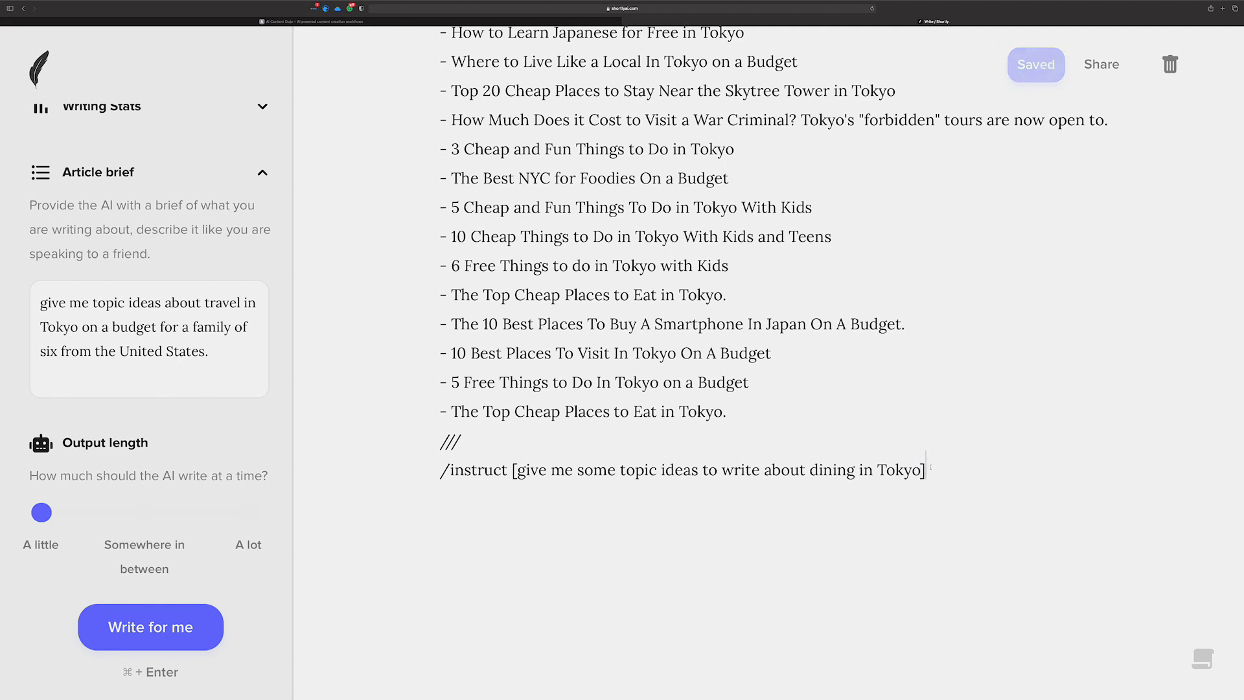
{"action": "key", "text": "super+Return"}
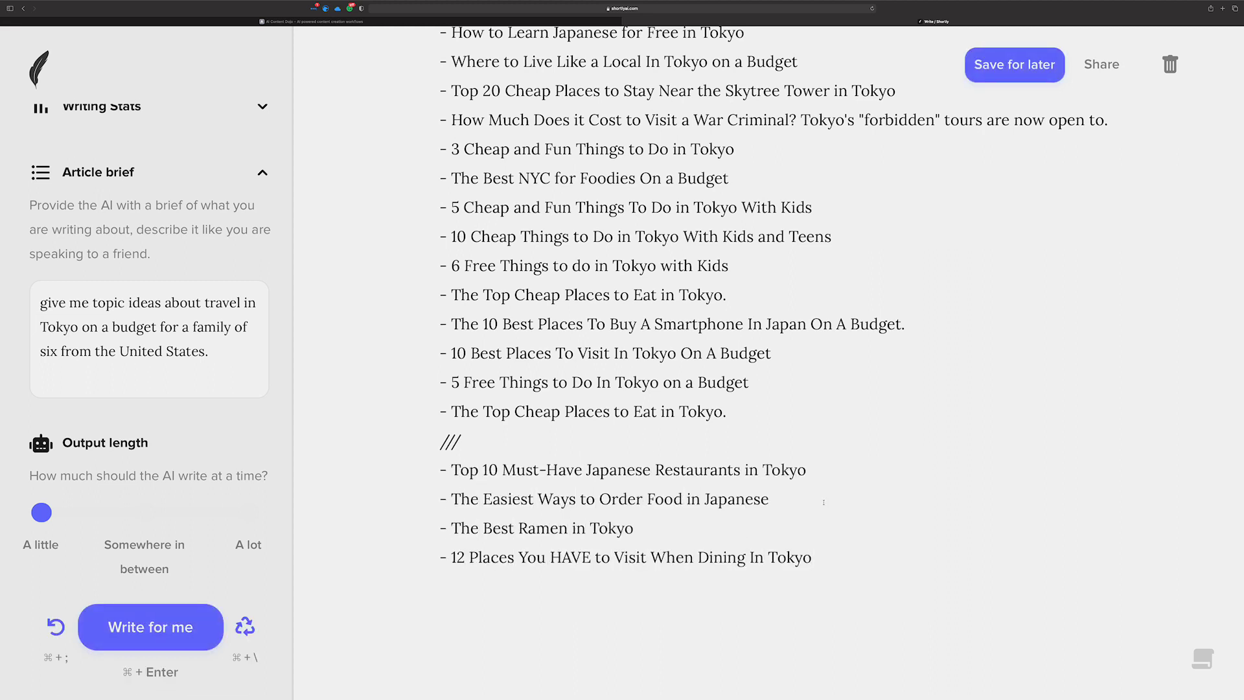
Add a blank line and the heading "Dining in Tokyo Ideas" above the "///" separator
{"action": "left_click", "coordinate": [752, 415]}
{"action": "key", "text": "Return"}
{"action": "key", "text": "Return"}
{"action": "type", "text": "Dining in Tokoy"}
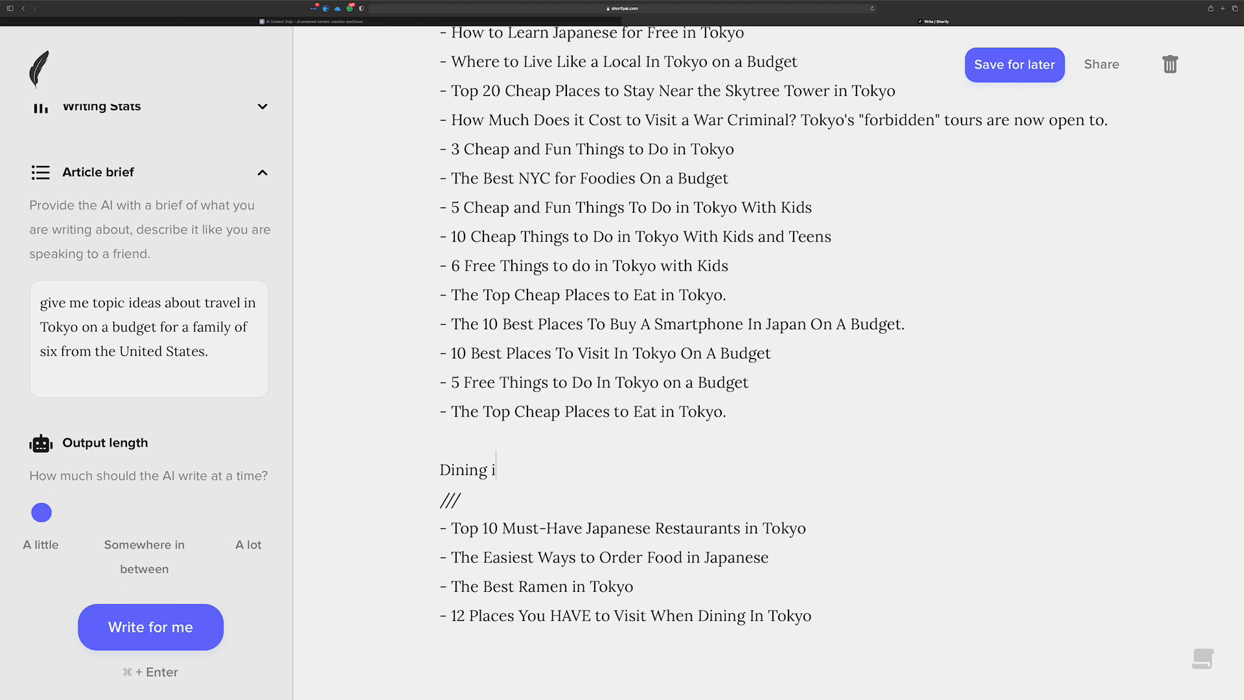
{"action": "key", "text": "BackSpace"}
{"action": "key", "text": "BackSpace"}
{"action": "type", "text": "yo Ideas"}
Change the article brief to "give me topic ideas about dining in Tokyo.", replacing "travel" and removing the budget and family wording
{"action": "scroll", "coordinate": [837, 415], "scroll_direction": "down", "scroll_amount": 3}
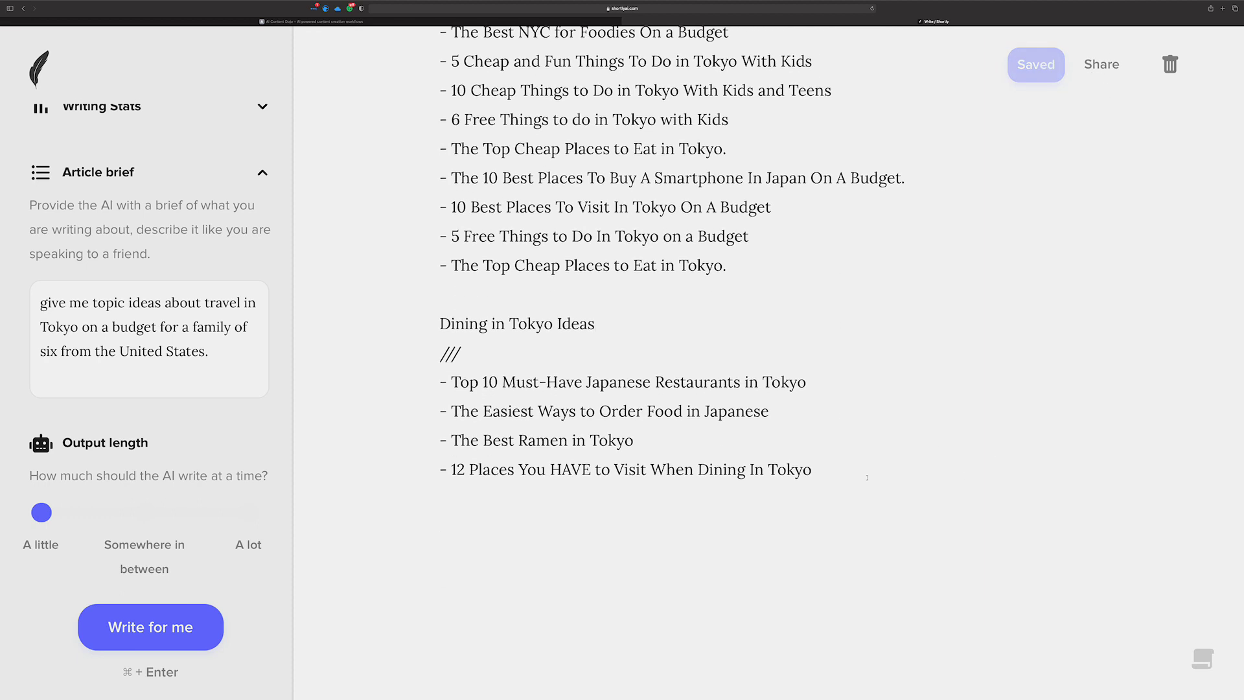
{"action": "left_click", "coordinate": [846, 473]}
{"action": "left_click", "coordinate": [127, 295]}
{"action": "double_click", "coordinate": [225, 302]}
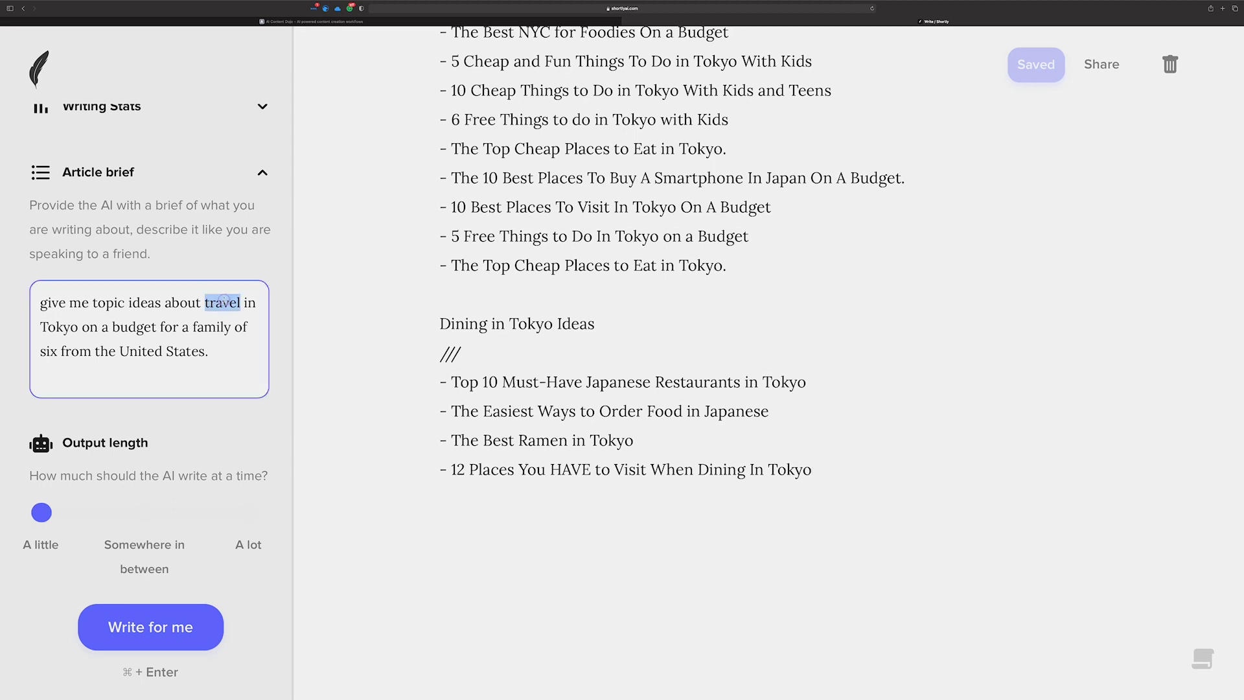
{"action": "type", "text": "dining"}
{"action": "scroll", "coordinate": [149, 337], "scroll_direction": "down", "scroll_amount": 1}
{"action": "left_click_drag", "start_coordinate": [221, 344], "coordinate": [97, 320]}
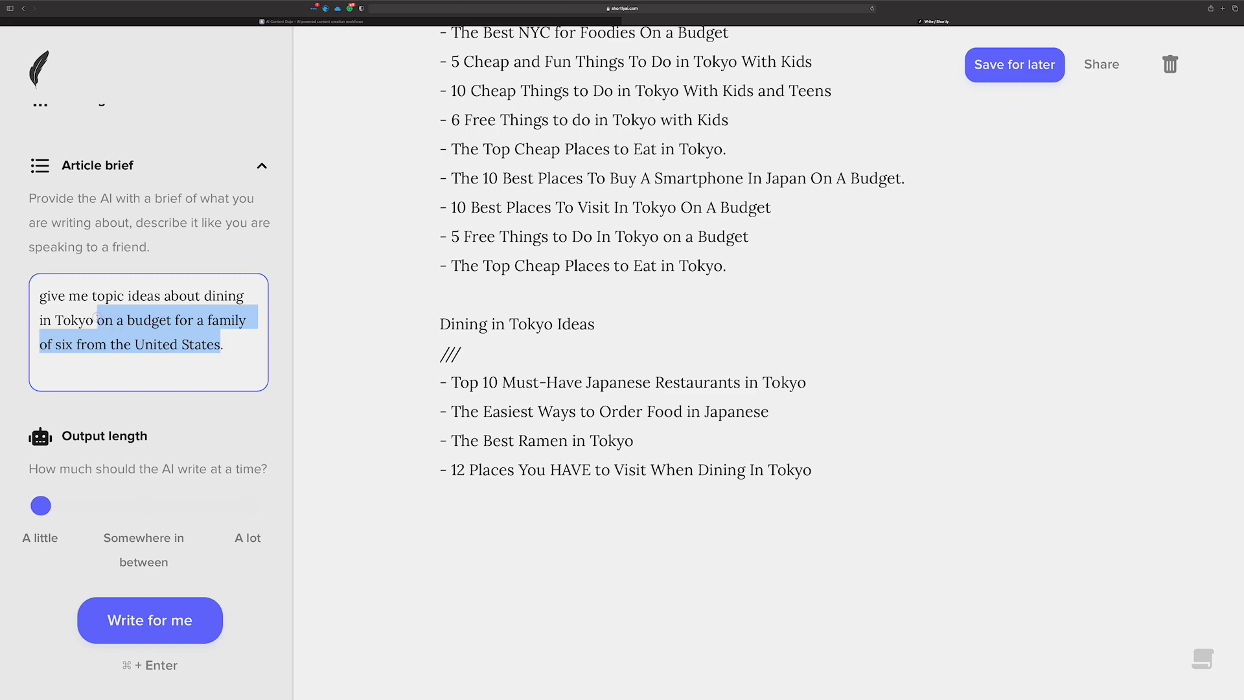
{"action": "key", "text": "BackSpace"}
{"action": "scroll", "coordinate": [120, 317], "scroll_direction": "down", "scroll_amount": 1}
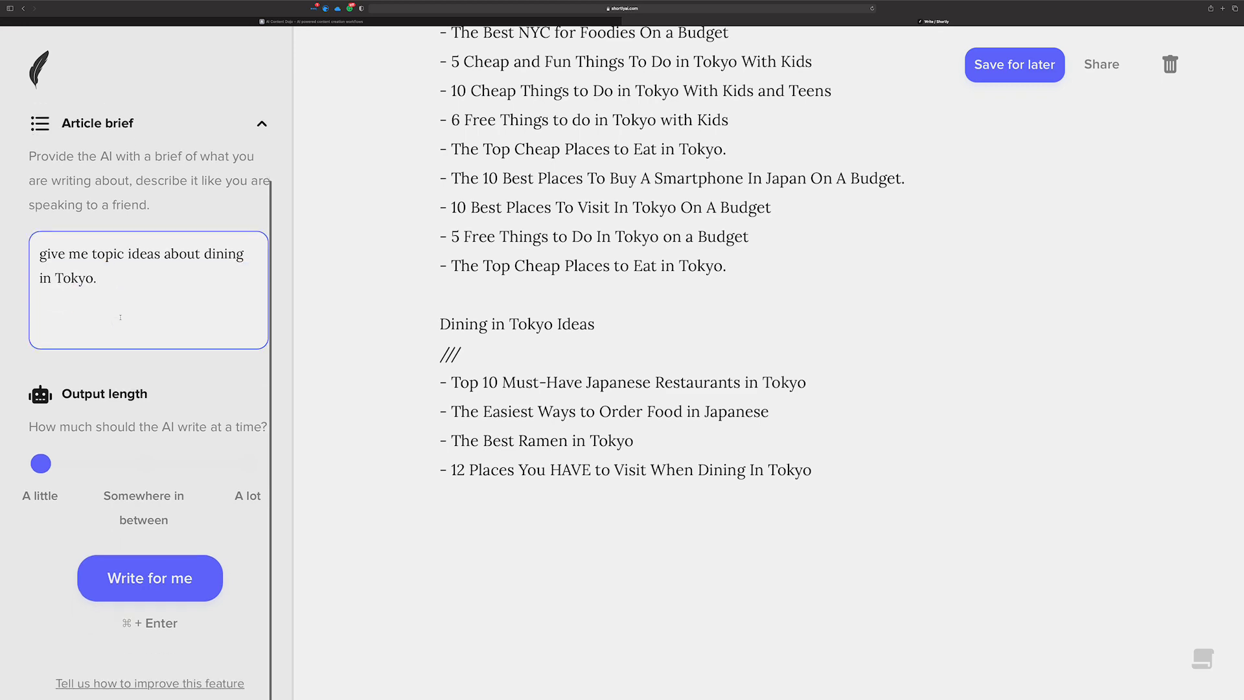
Change "travel" to "dining" in the document title and remove "on a budget" from its end
{"action": "scroll", "coordinate": [120, 318], "scroll_direction": "up", "scroll_amount": 2}
{"action": "scroll", "coordinate": [729, 140], "scroll_direction": "up", "scroll_amount": 15}
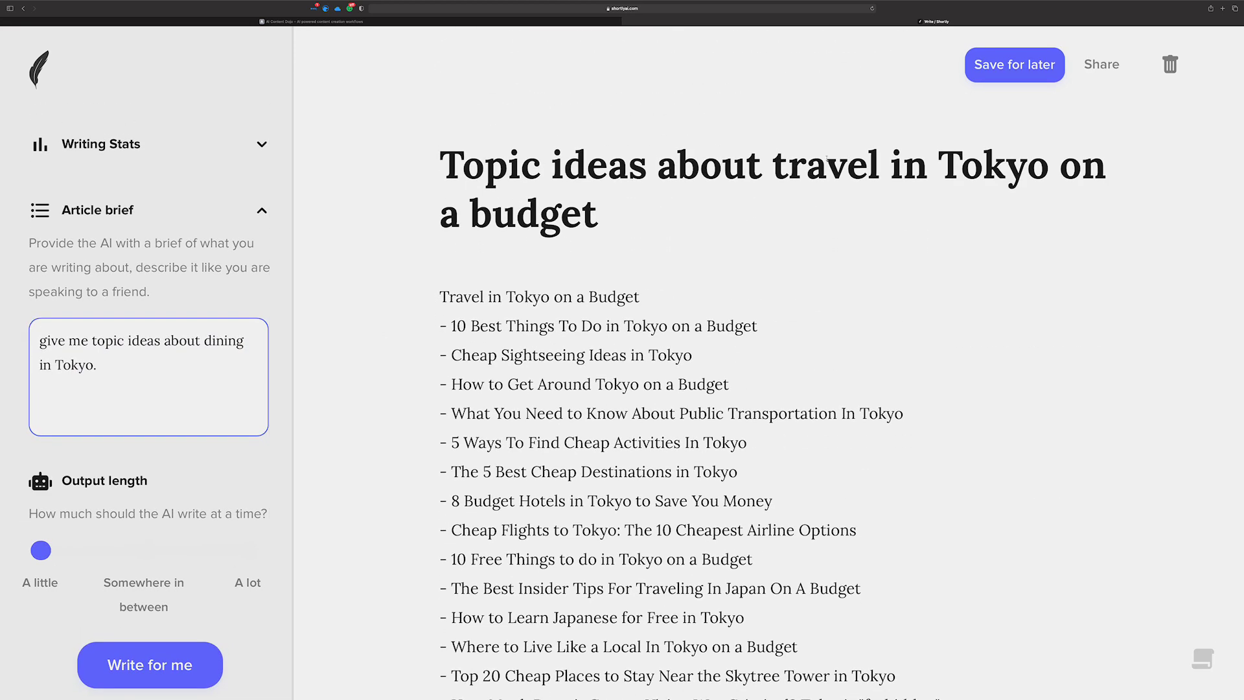
{"action": "left_click_drag", "start_coordinate": [774, 159], "coordinate": [878, 156]}
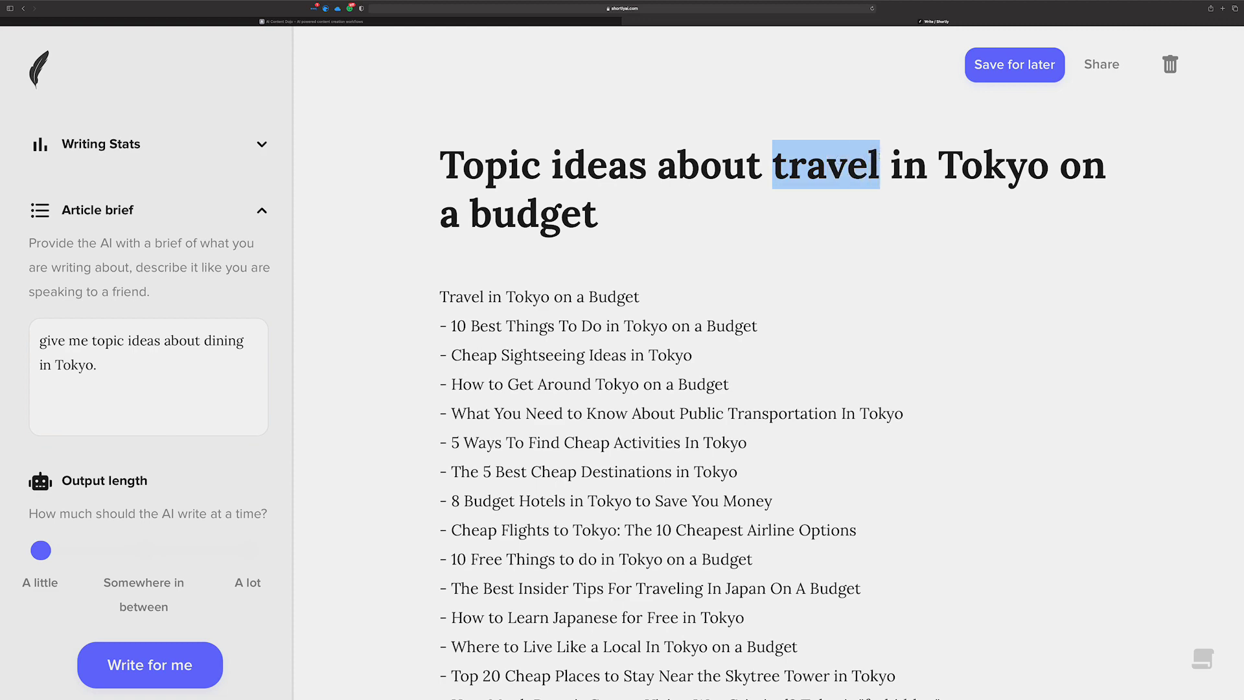
{"action": "type", "text": "dining"}
{"action": "left_click_drag", "start_coordinate": [661, 212], "coordinate": [1071, 166]}
{"action": "key", "text": "BackSpace"}
Start a new "-" bullet below the last dining idea and have the AI write more topic ideas
{"action": "scroll", "coordinate": [895, 253], "scroll_direction": "down", "scroll_amount": 1}
{"action": "scroll", "coordinate": [895, 253], "scroll_direction": "down", "scroll_amount": 8}
{"action": "scroll", "coordinate": [881, 254], "scroll_direction": "down", "scroll_amount": 3}
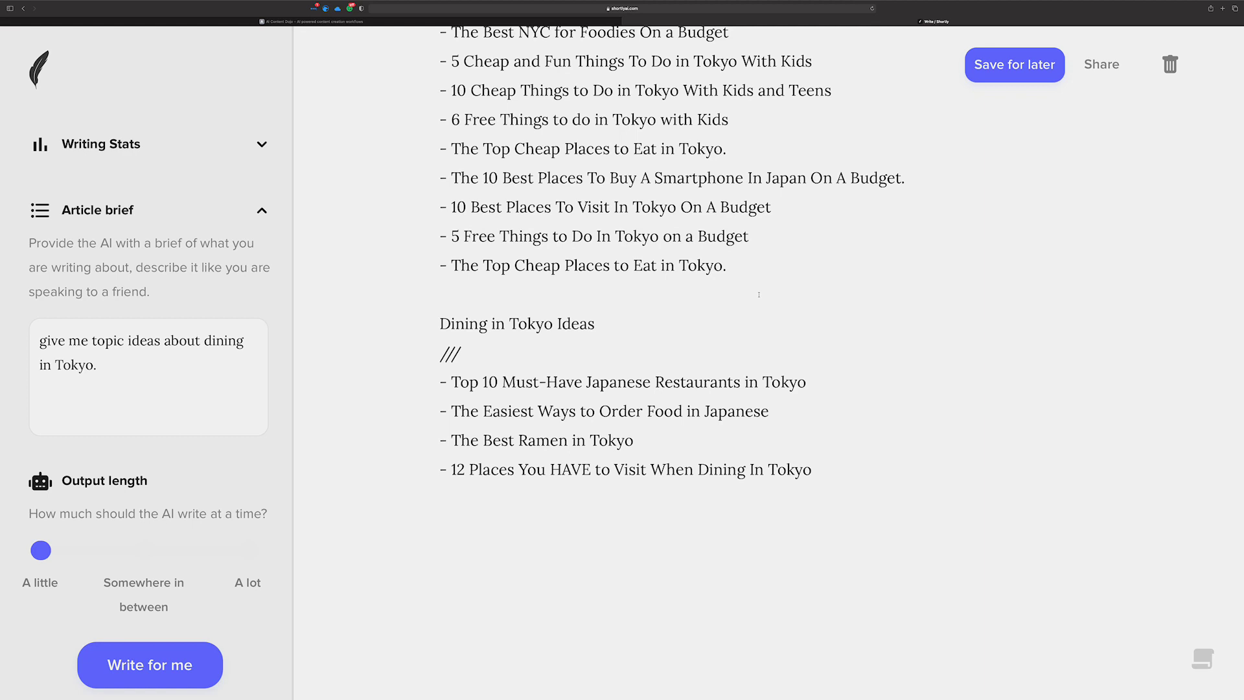
{"action": "double_click", "coordinate": [467, 350]}
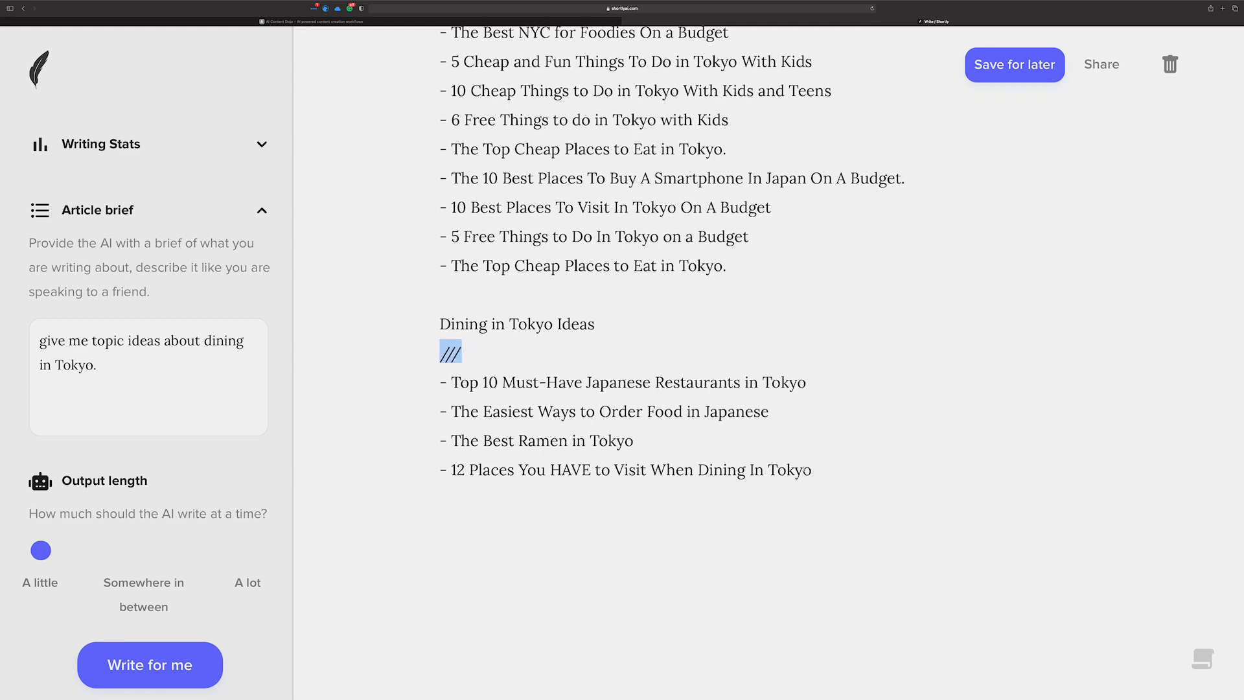
{"action": "left_click", "coordinate": [833, 473]}
{"action": "key", "text": "Return"}
{"action": "type", "text": "-"}
{"action": "left_click", "coordinate": [182, 657]}
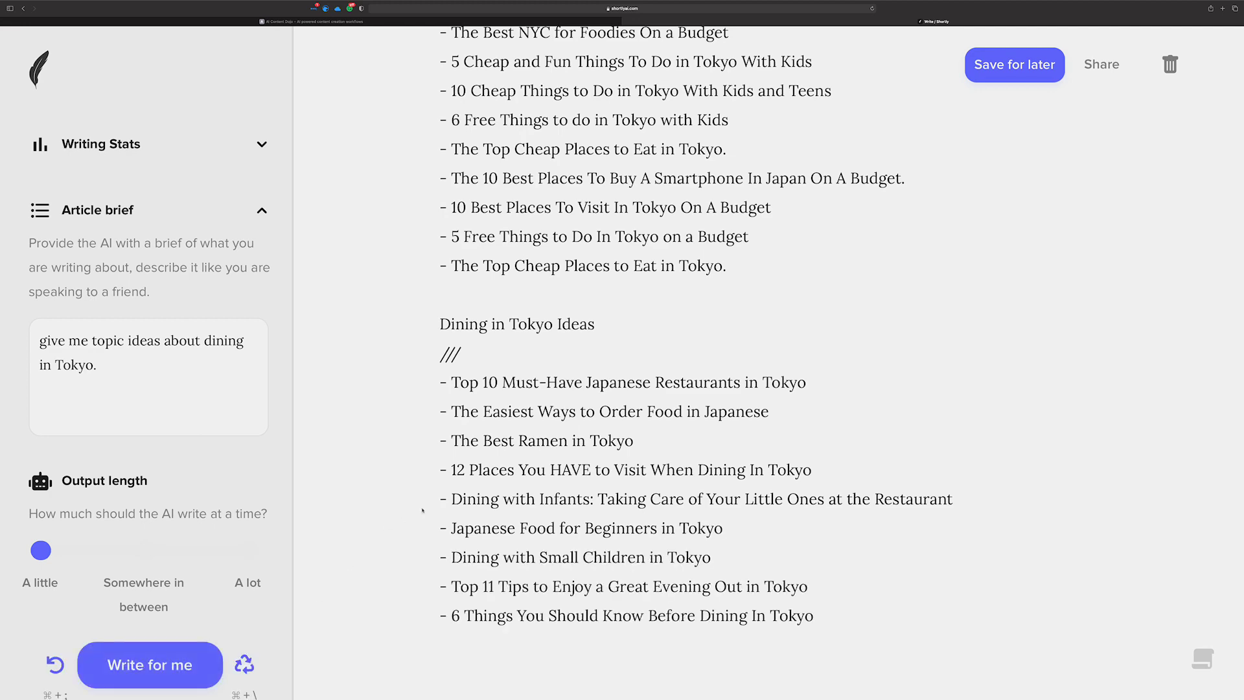
Delete the blank lines and the stray period below the last dining idea
{"action": "scroll", "coordinate": [437, 499], "scroll_direction": "down", "scroll_amount": 4}
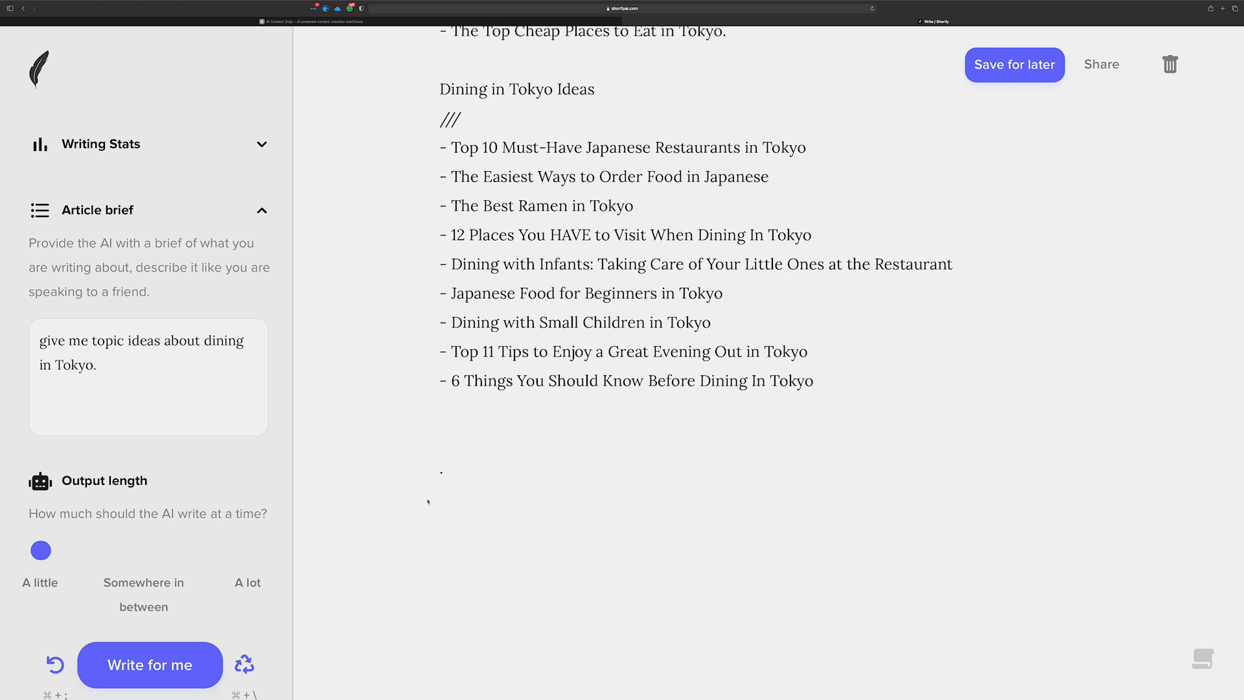
{"action": "left_click_drag", "start_coordinate": [456, 461], "coordinate": [430, 415]}
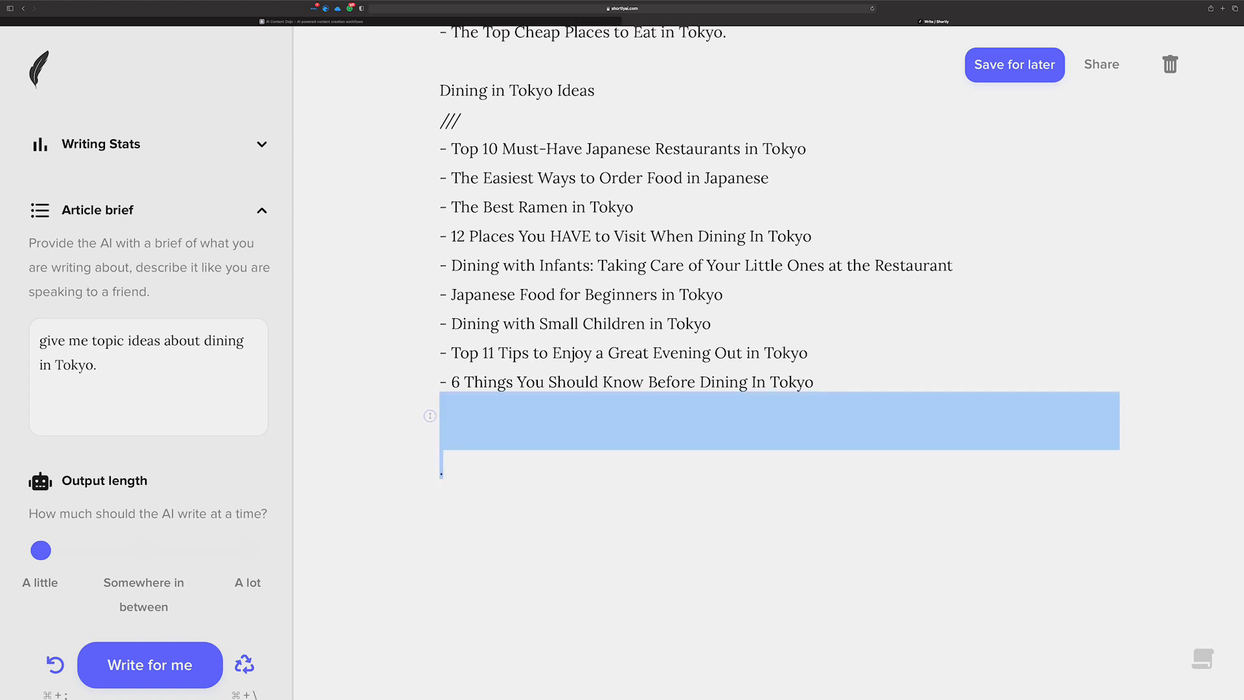
{"action": "key", "text": "BackSpace"}
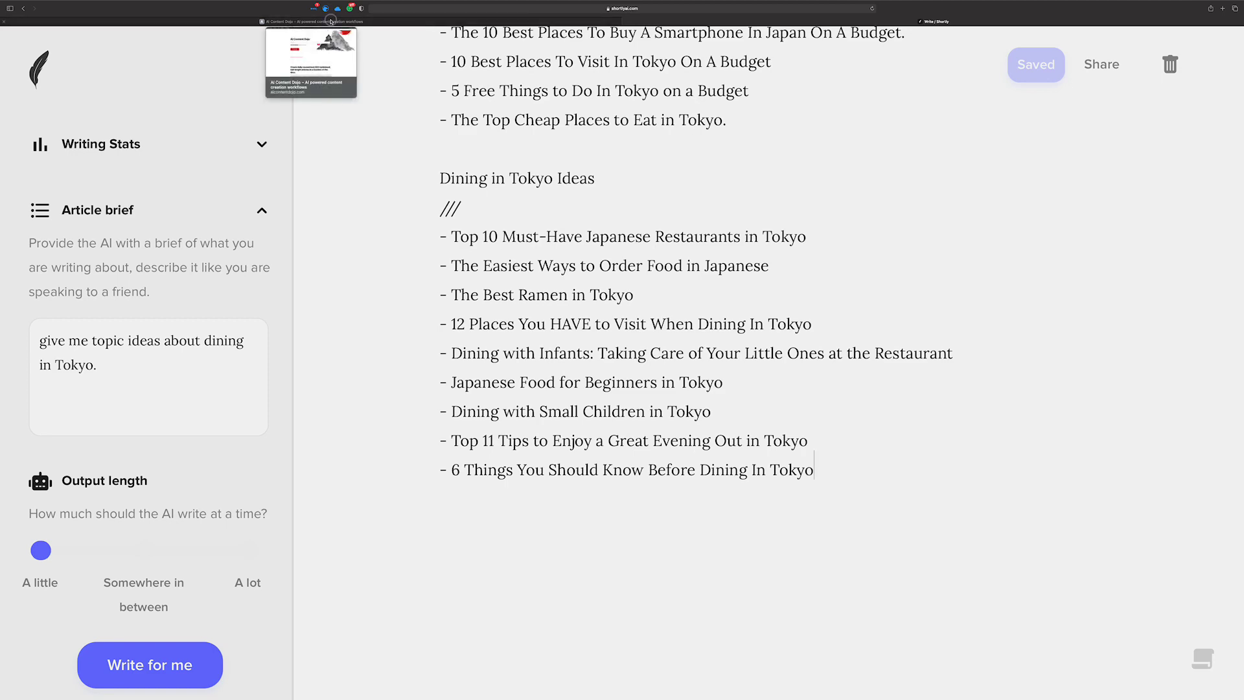
Switch to the AI Content Dojo website
{"action": "left_click", "coordinate": [331, 21]}
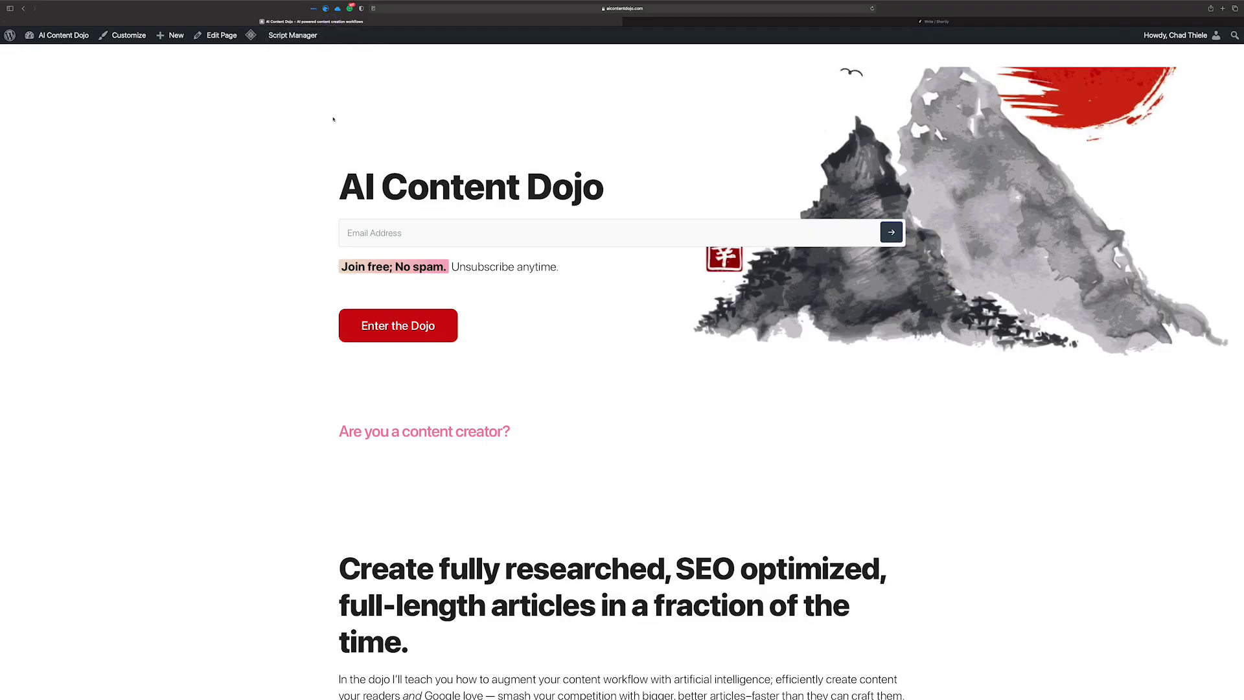